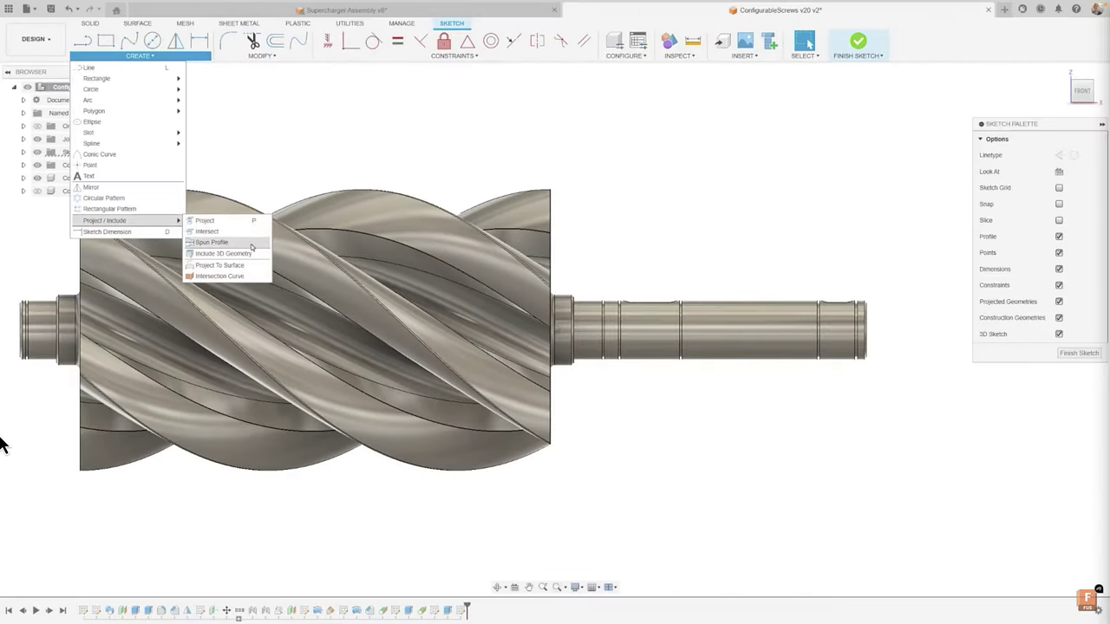
click(382, 280)
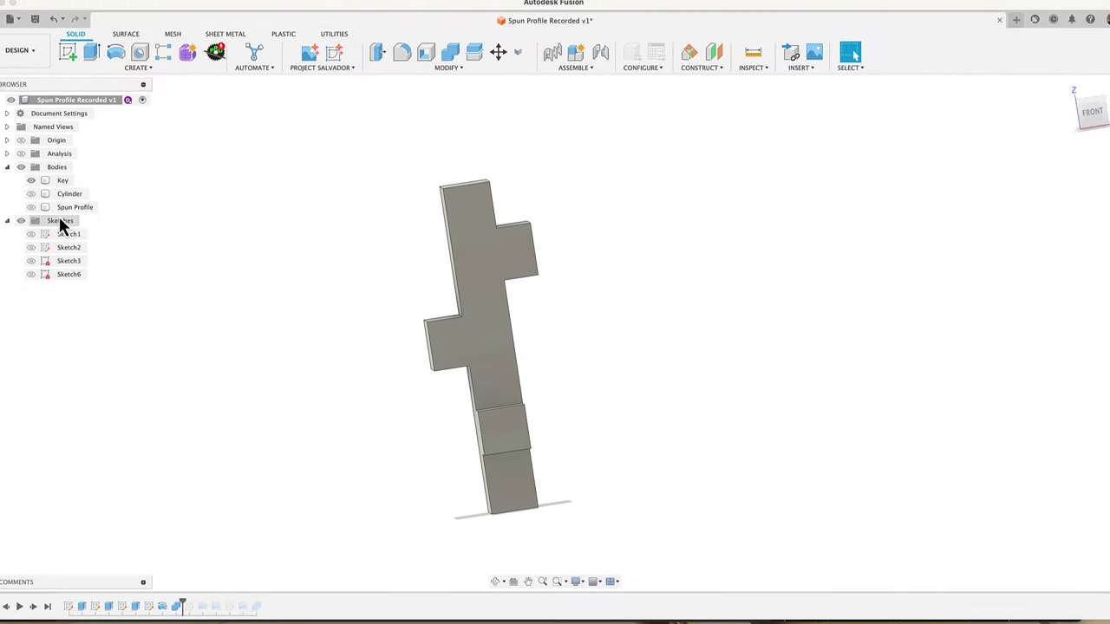
Step: Show the Cylinder body and turn on the Analysis to view a cross-section of the cylinder with the key inside
click(31, 207)
click(32, 193)
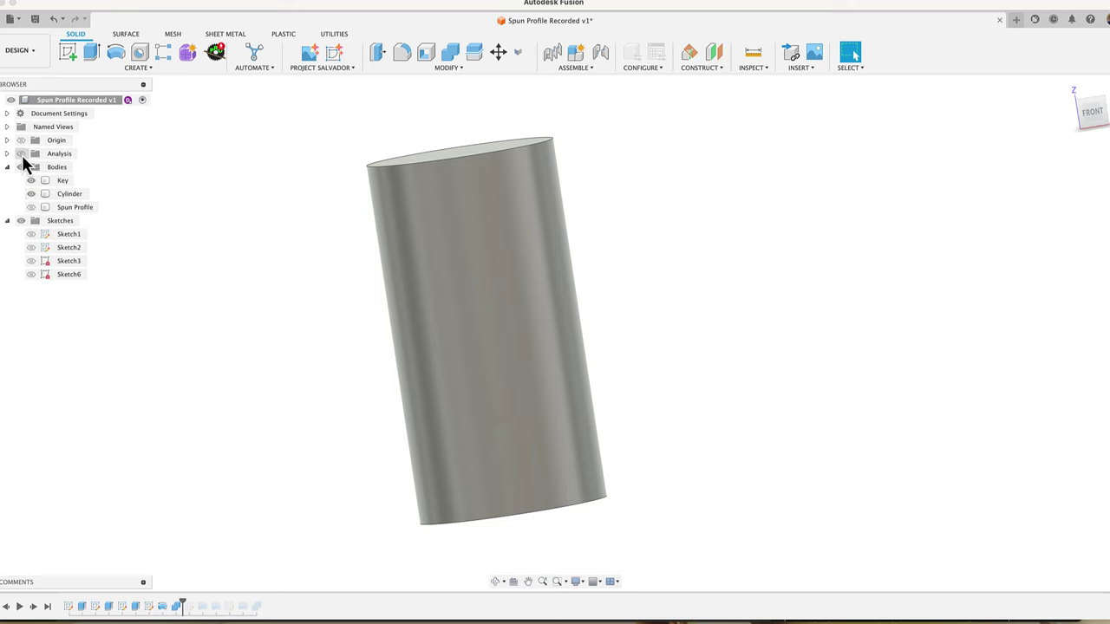
click(22, 153)
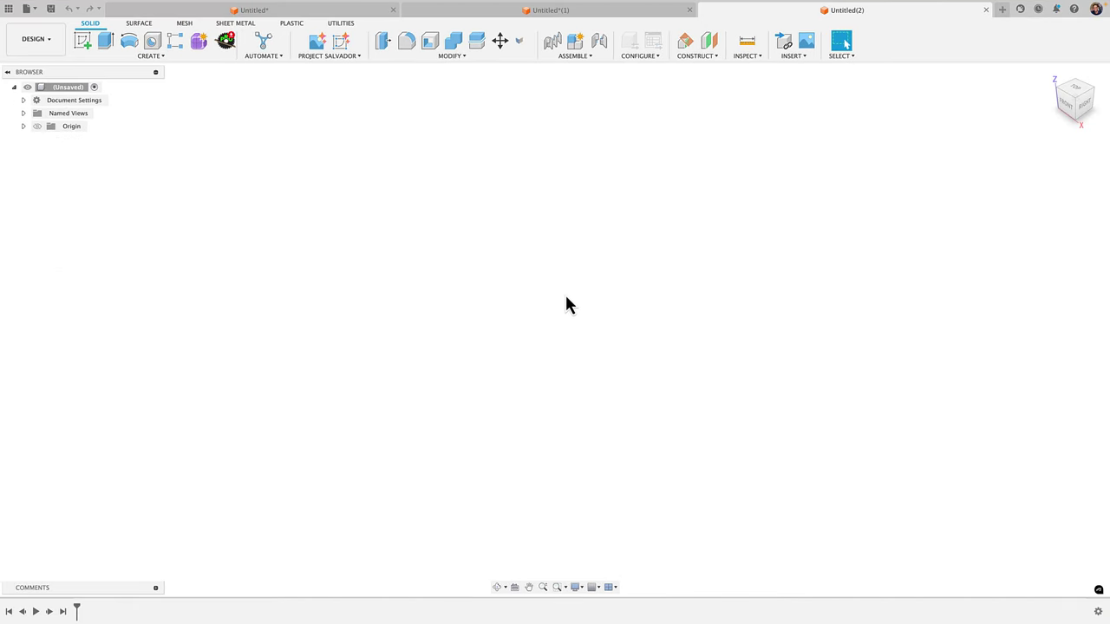
Step: Start a sketch on the front plane, draw a rectangle 10 mm wide and 70 mm tall, and move its dimensions close to it
click(87, 49)
click(572, 295)
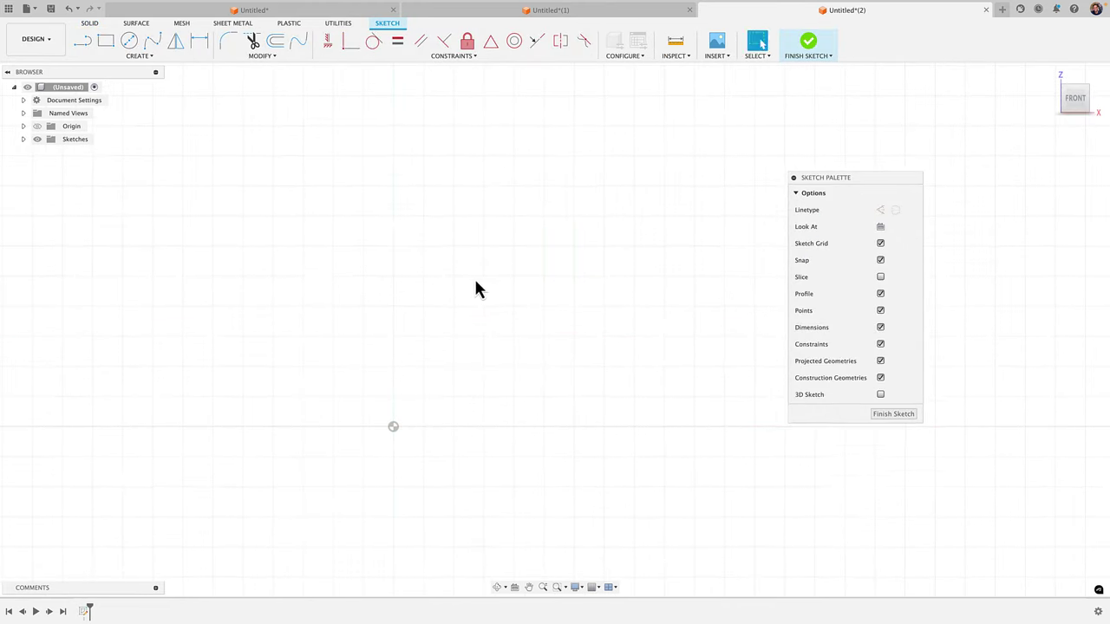
key(r)
click(462, 185)
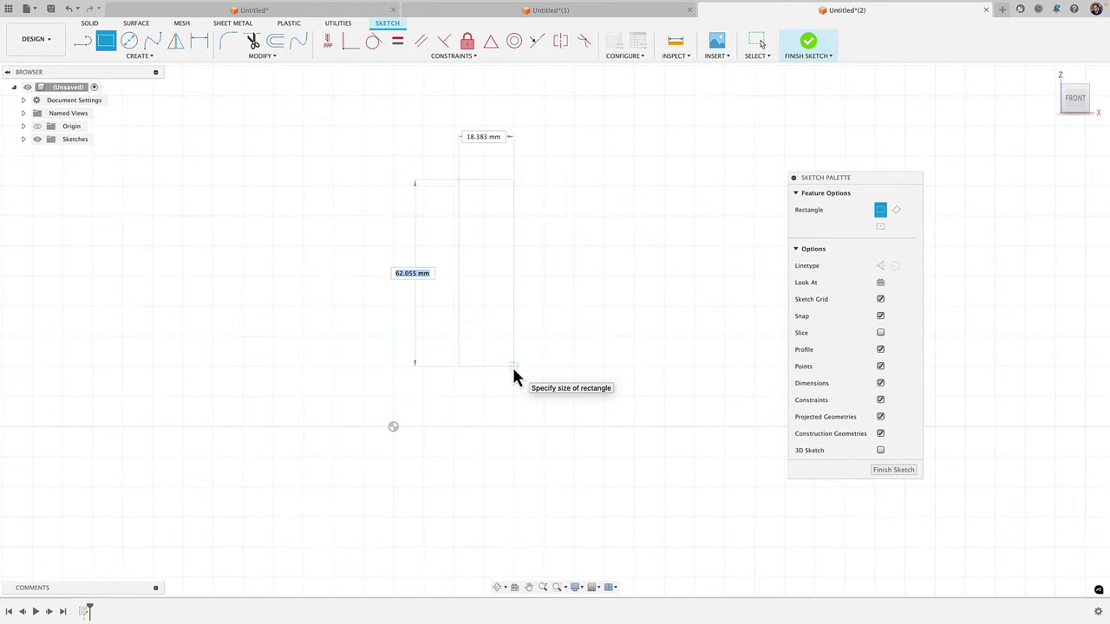
text(70)
key(Tab)
text(10)
key(Return)
drag(476, 141, 478, 173)
drag(419, 294, 444, 300)
Step: Constrain the midpoint of the rectangle's bottom edge to the origin with a Midpoint constraint and tidy the height dimension
click(490, 41)
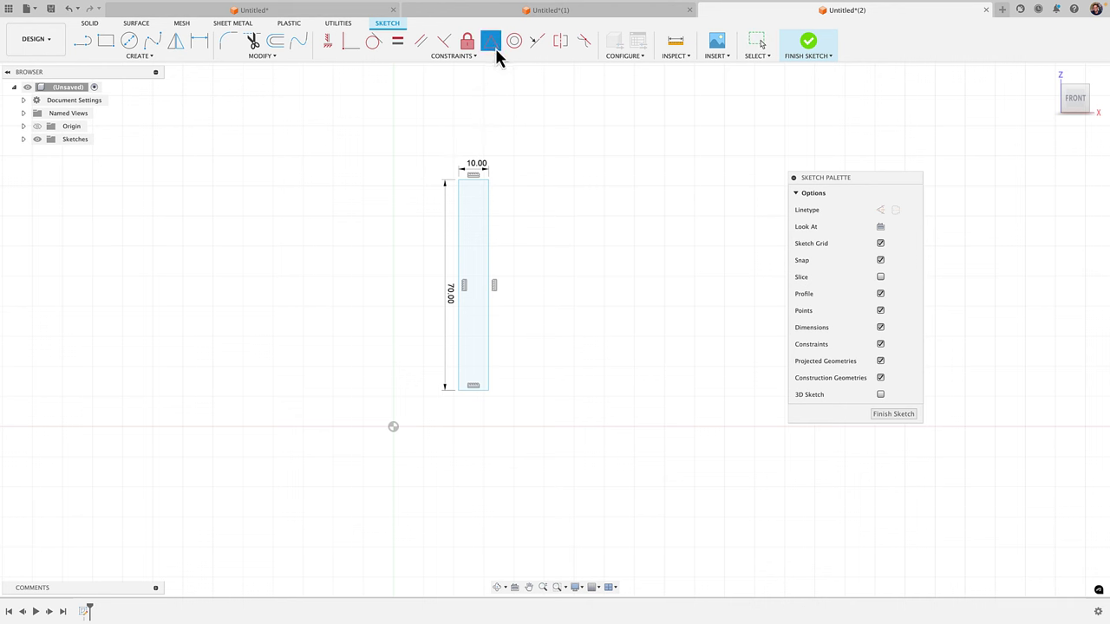
scroll(443, 389, up, 1)
click(476, 390)
click(387, 431)
key(Escape)
scroll(350, 409, up, 2)
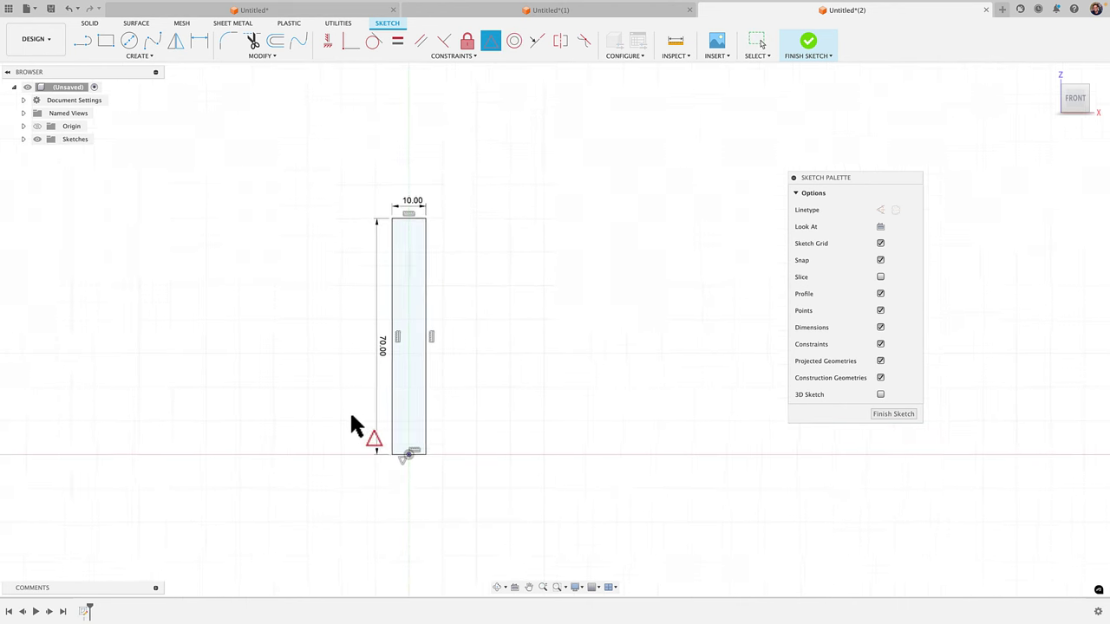
middle_drag(375, 293, 376, 344)
scroll(377, 344, up, 1)
drag(386, 381, 405, 383)
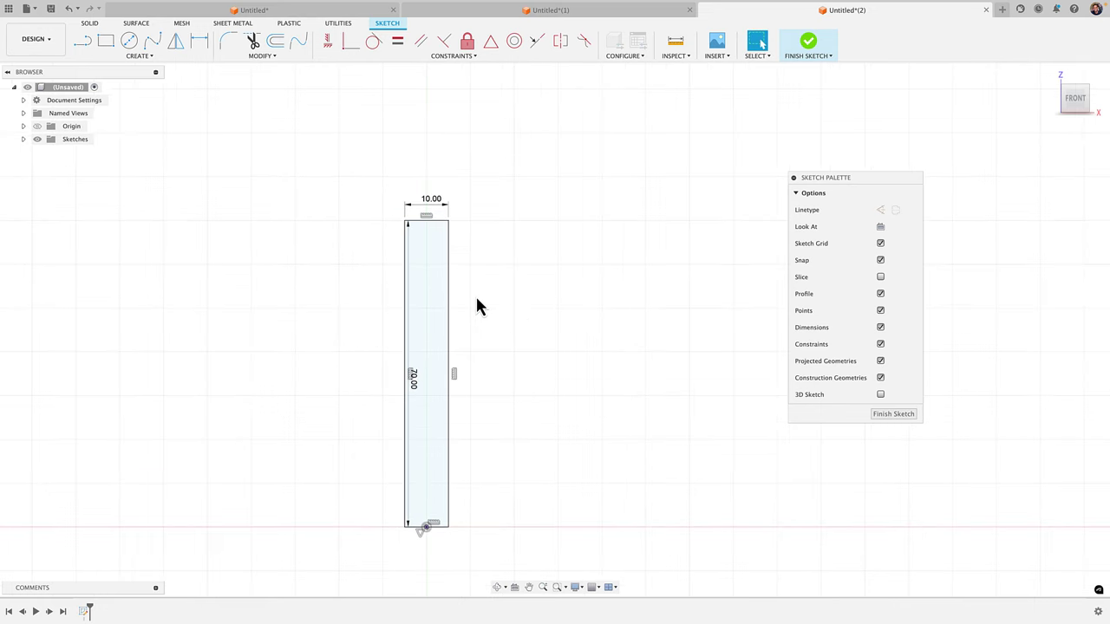
Step: Add a small rectangle on the column's upper right edge and one about 7.5 by 10.4 mm on its left edge, and finish the sketch
scroll(472, 294, up, 1)
key(r)
click(445, 260)
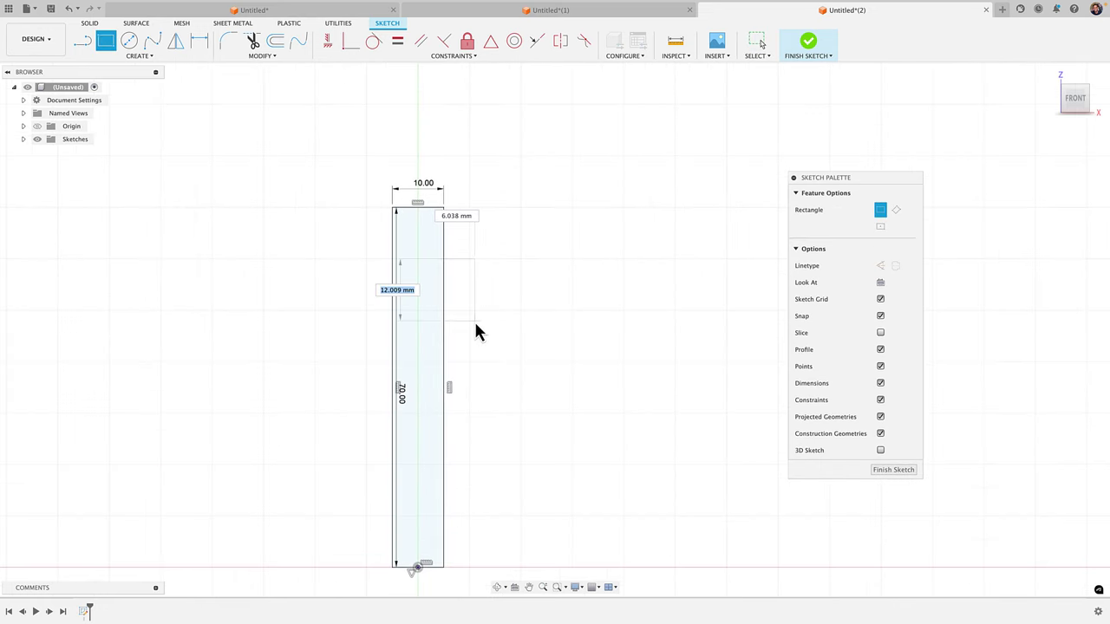
click(481, 316)
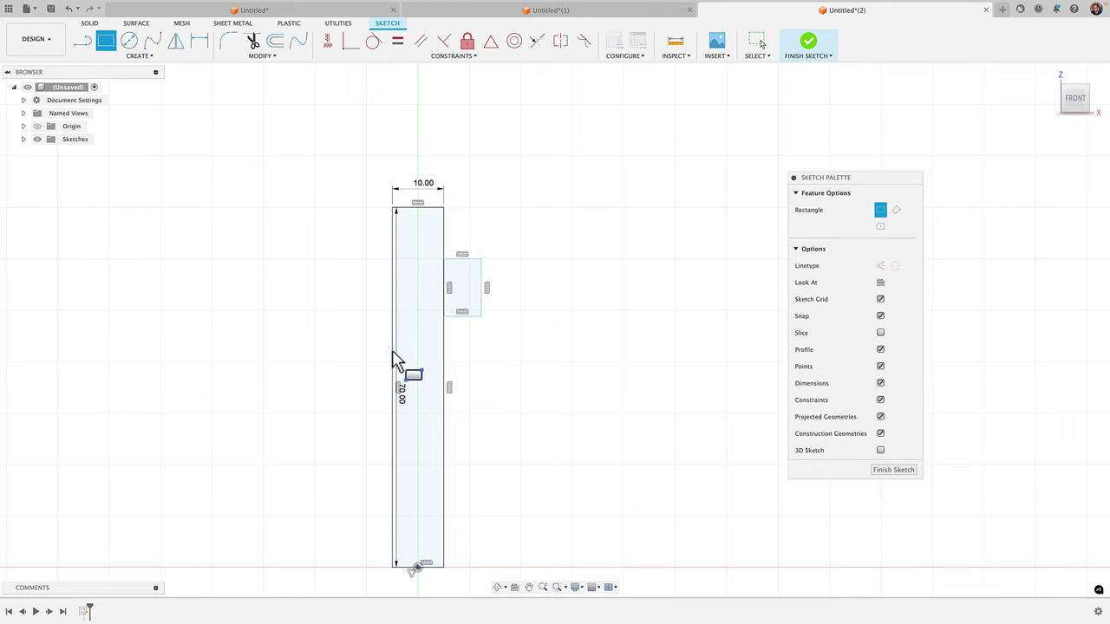
click(392, 353)
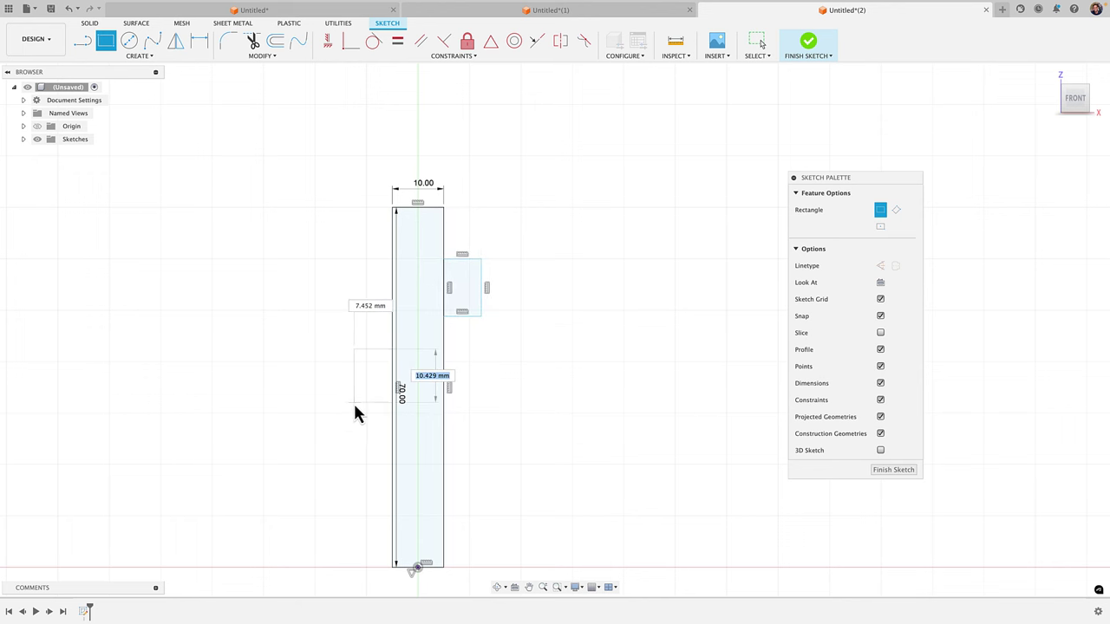
click(354, 403)
key(Escape)
mouse_move(560, 385)
middle_down()
mouse_move(527, 418)
mouse_move(614, 307)
middle_up()
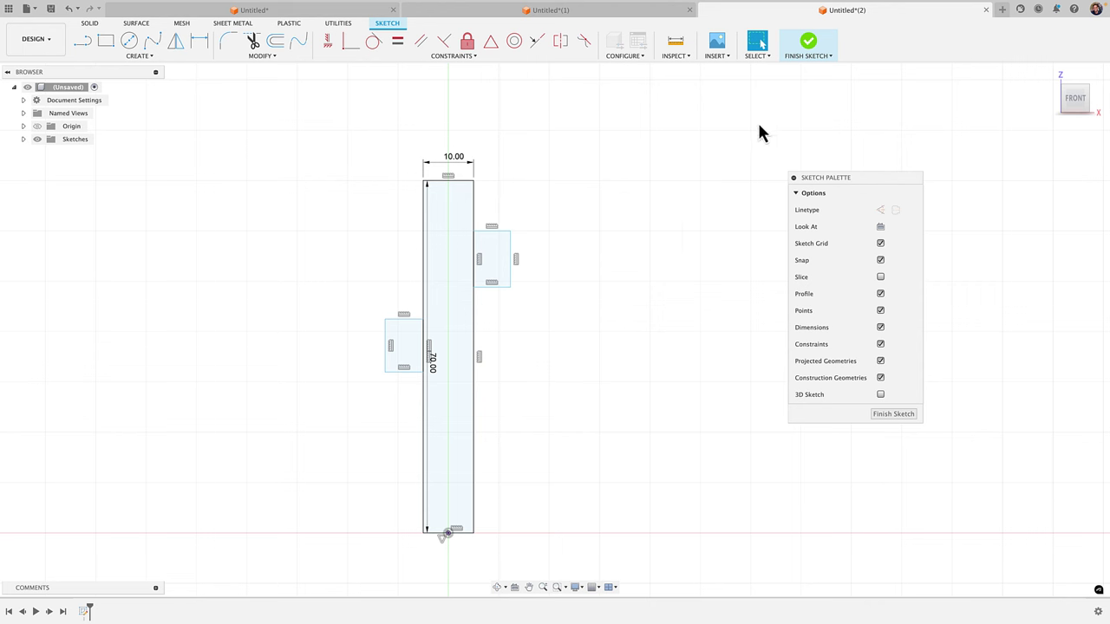
click(808, 44)
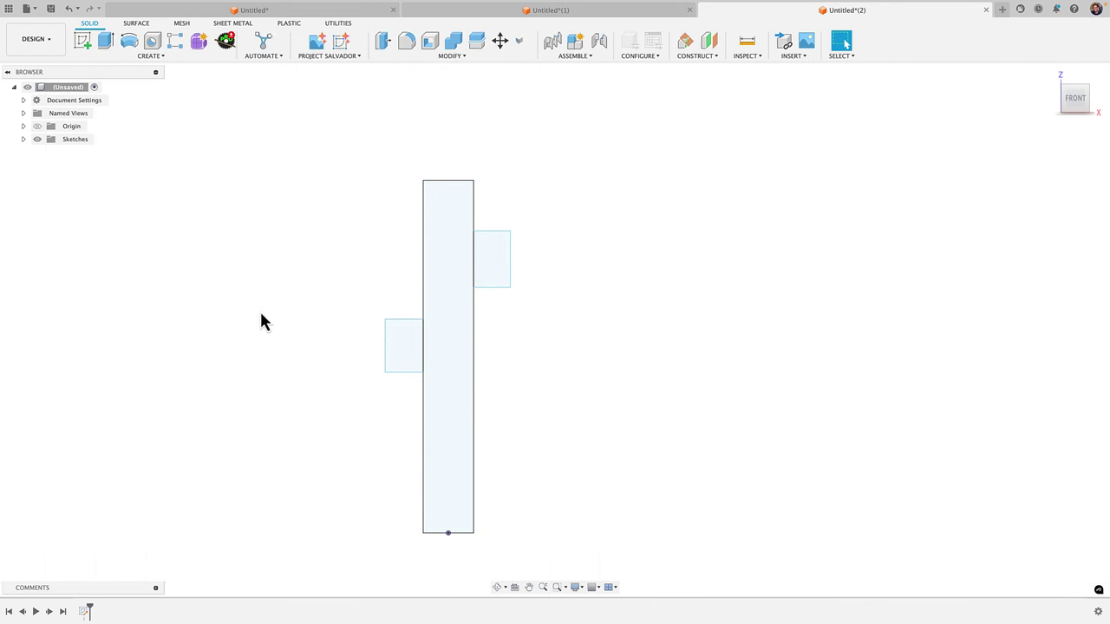
Step: Extrude all three profiles symmetrically by 5 mm per side as a new body and hide the sketches
key(e)
click(398, 344)
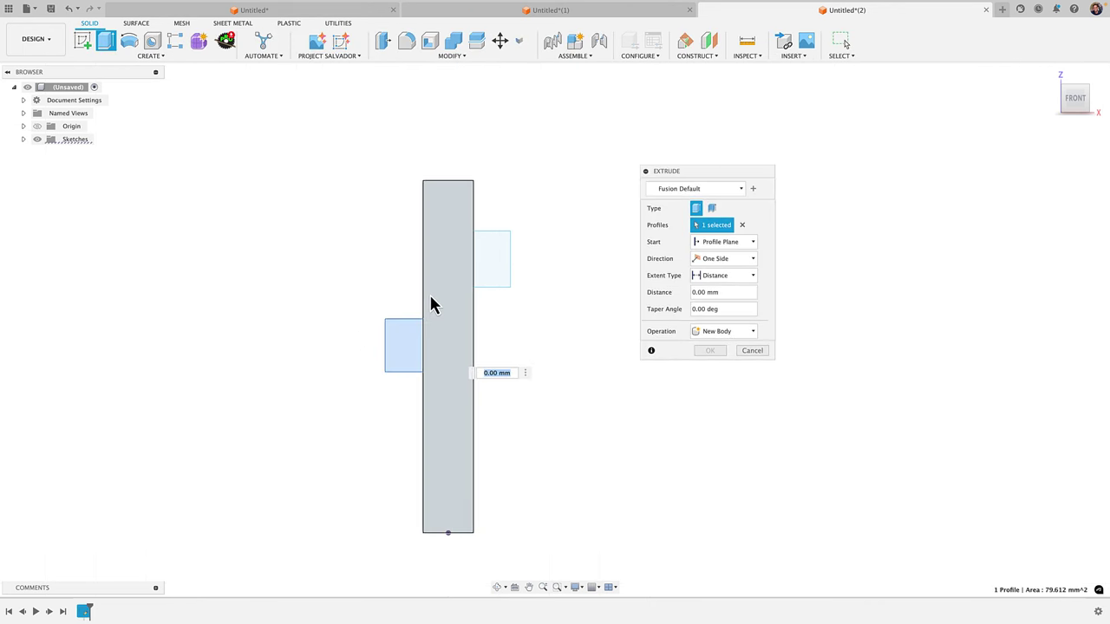
click(434, 290)
click(487, 260)
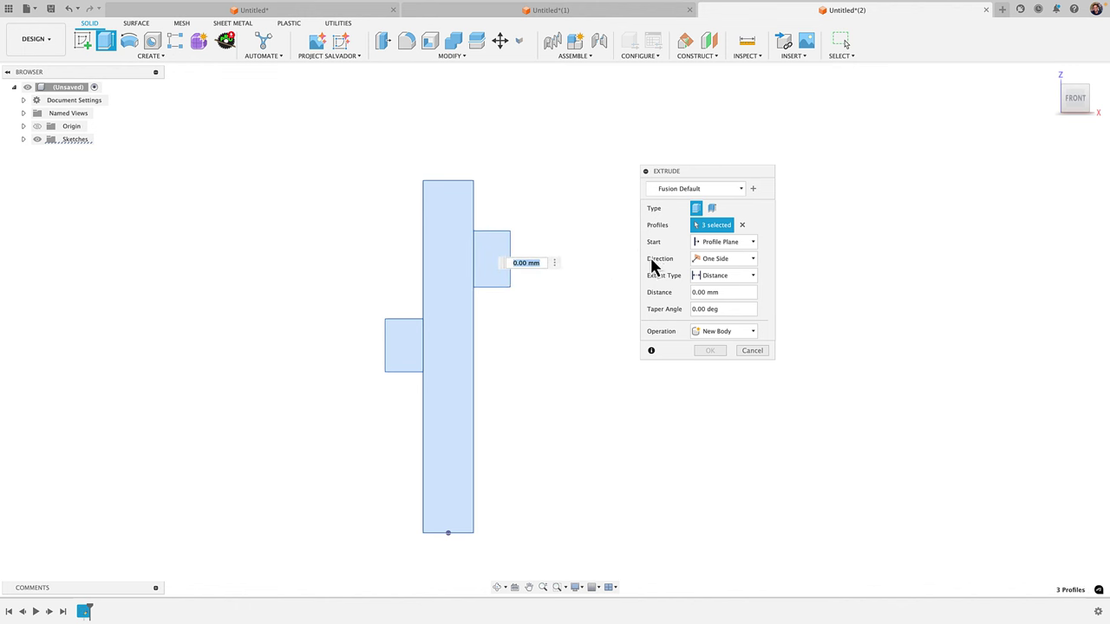
click(713, 260)
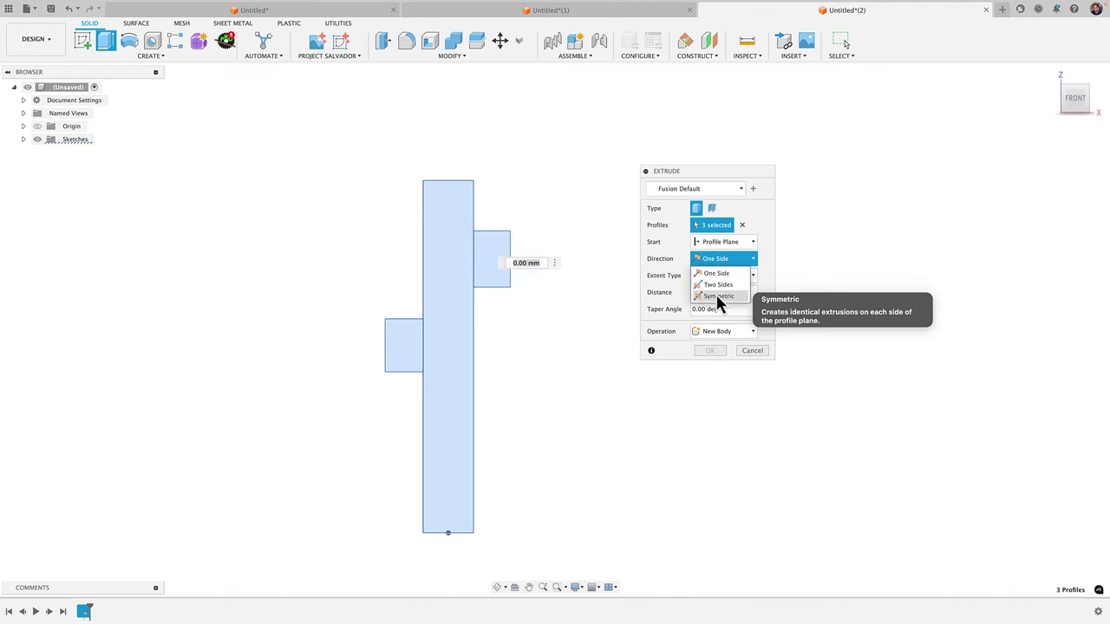
click(718, 297)
click(720, 276)
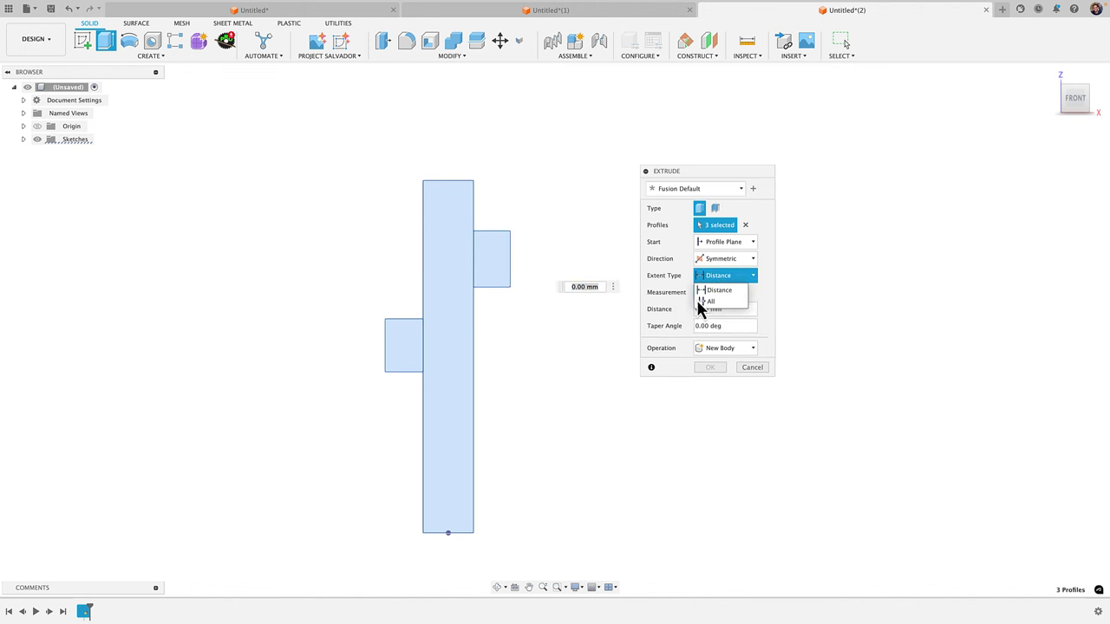
click(693, 298)
text(5)
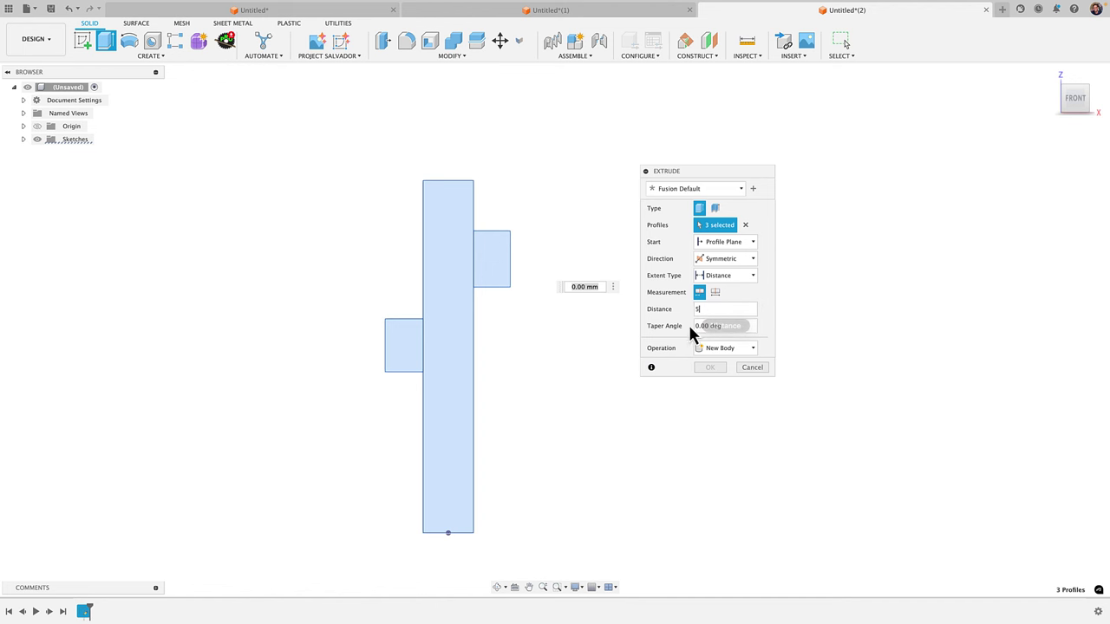
click(710, 368)
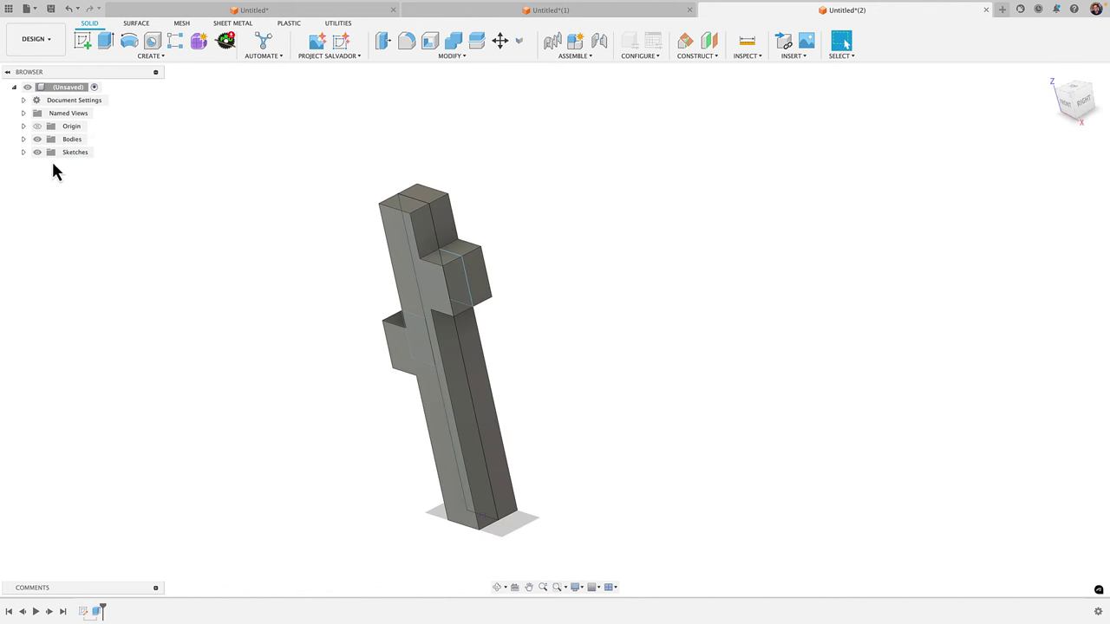
click(38, 152)
mouse_move(234, 428)
shift+middle_down()
mouse_move(268, 407)
mouse_move(512, 425)
shift+middle_up()
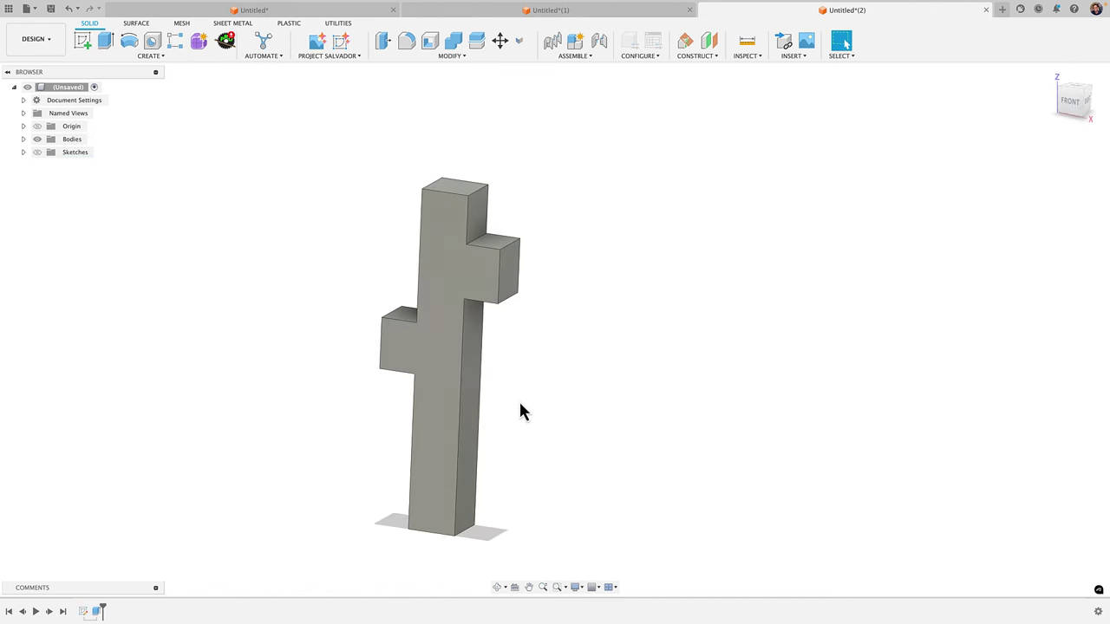
click(515, 275)
shift+middle_drag(411, 465, 457, 488)
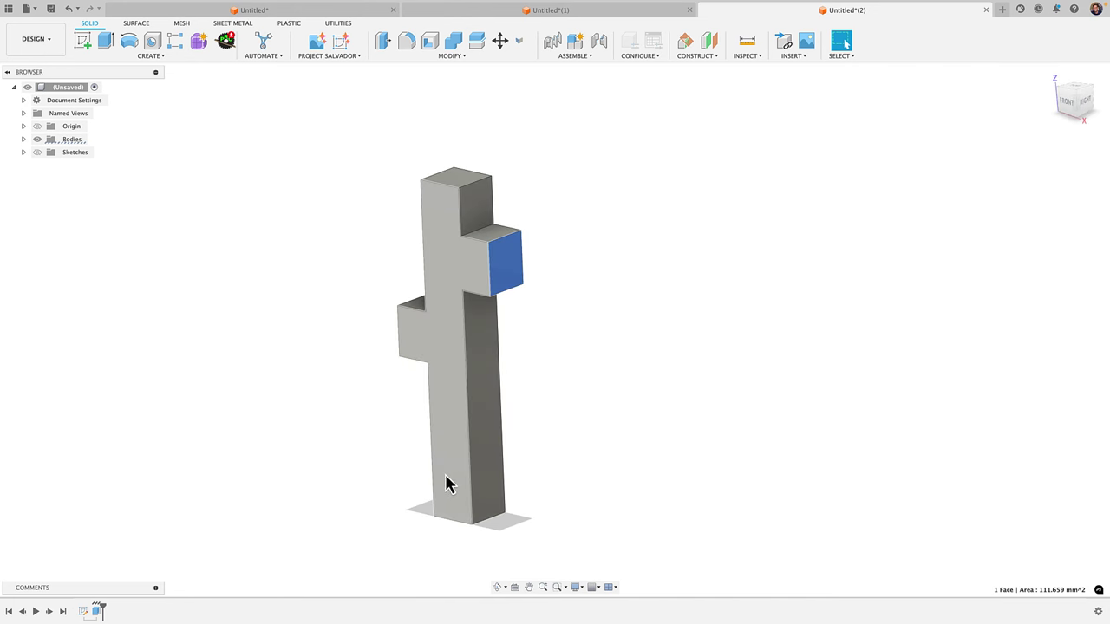
click(353, 474)
Step: Start a sketch on the column's front face and project the whole body's outline into it
click(80, 48)
click(81, 54)
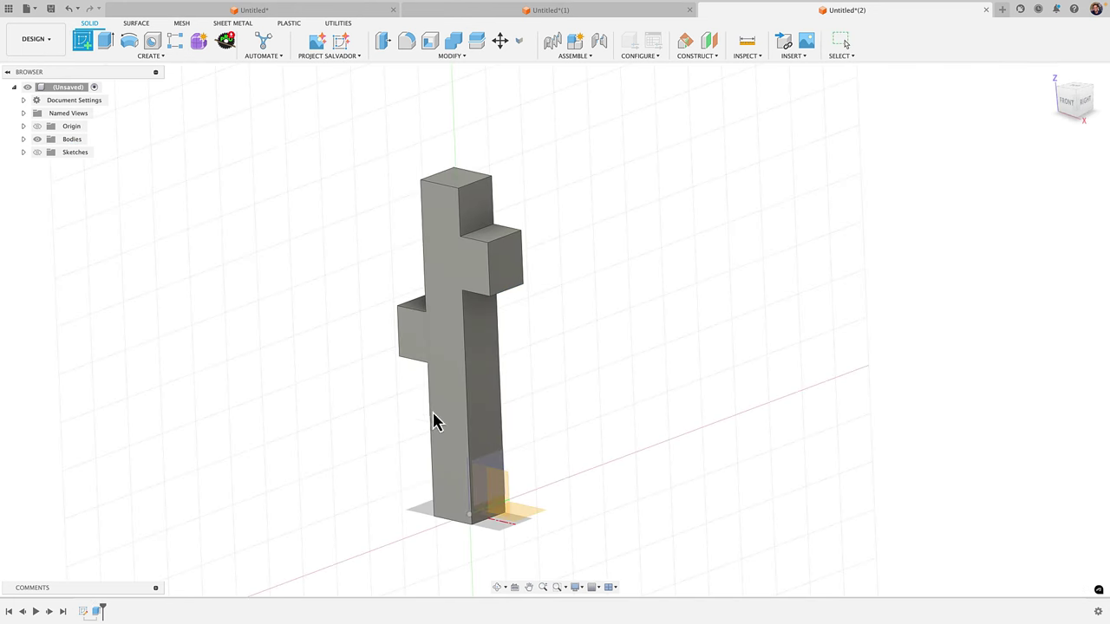
click(446, 433)
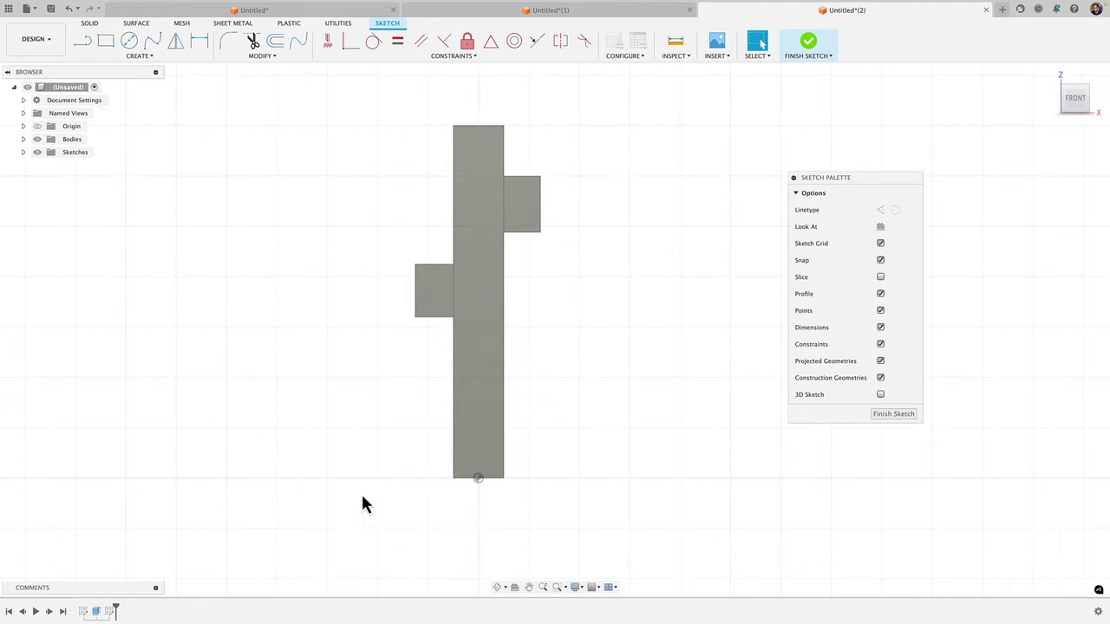
key(p)
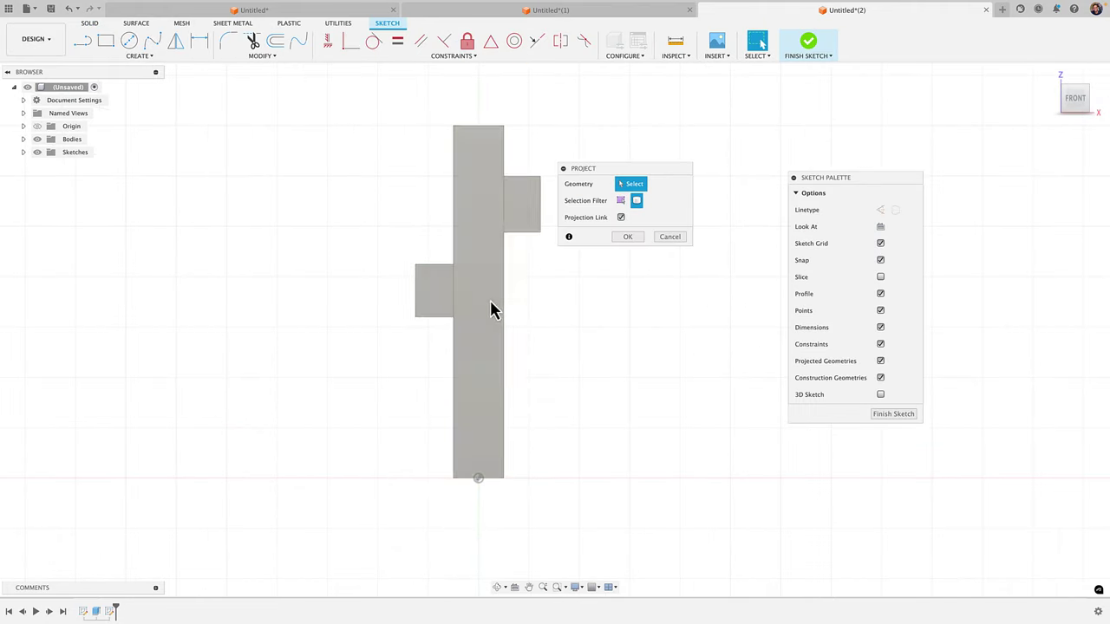
click(477, 235)
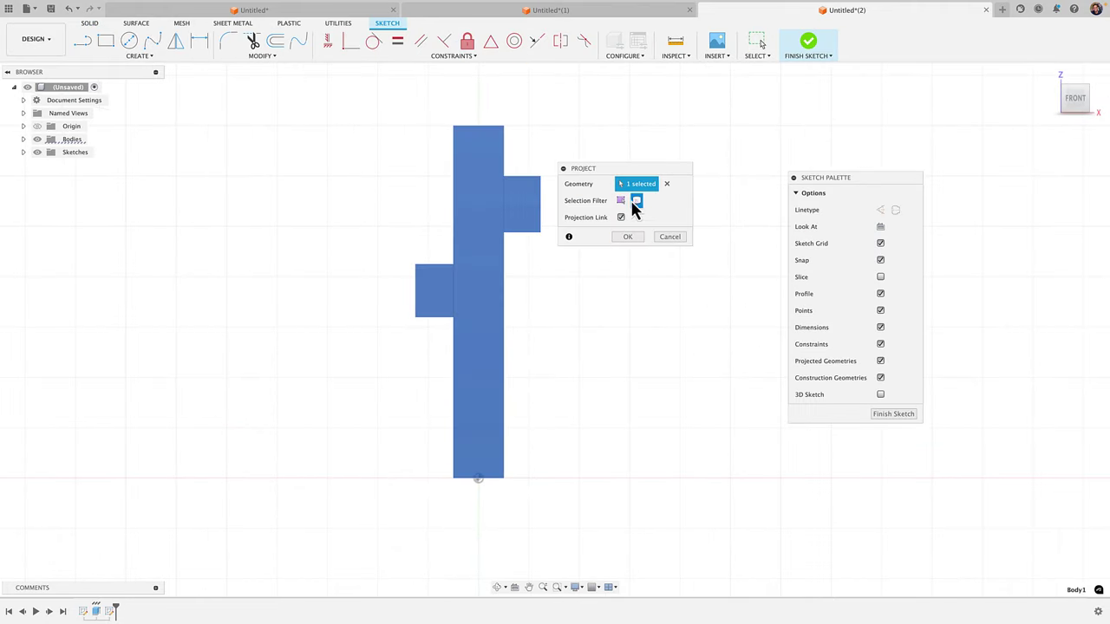
click(630, 236)
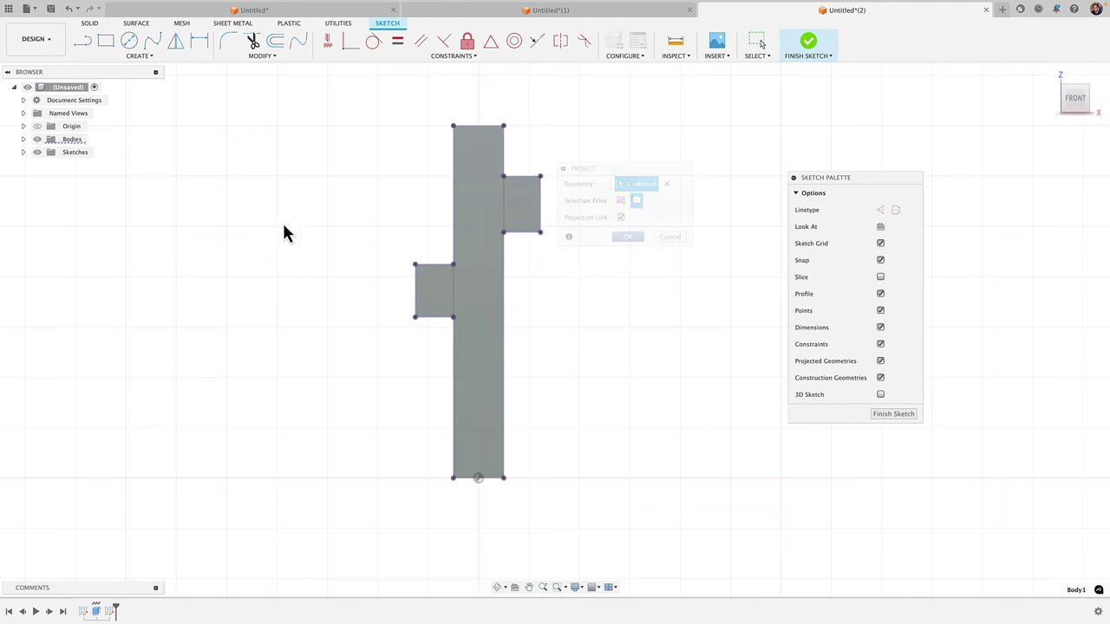
Step: Hide Body1, draw a rectangle about 9.5 mm tall across the column's full width near its lower end, and finish the sketch
click(24, 152)
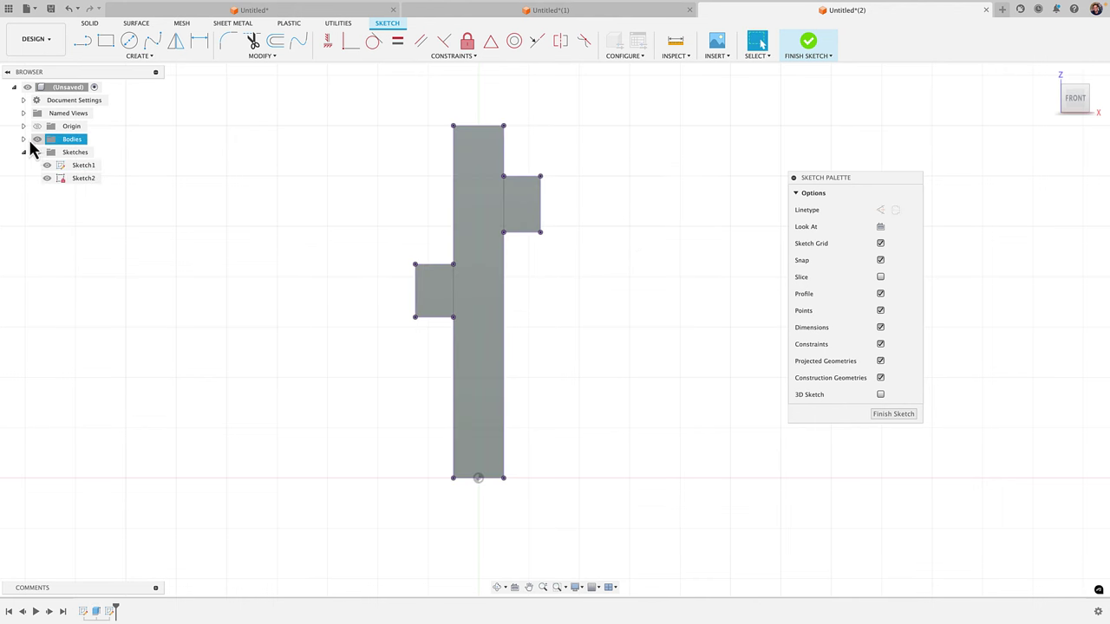
click(24, 139)
click(47, 152)
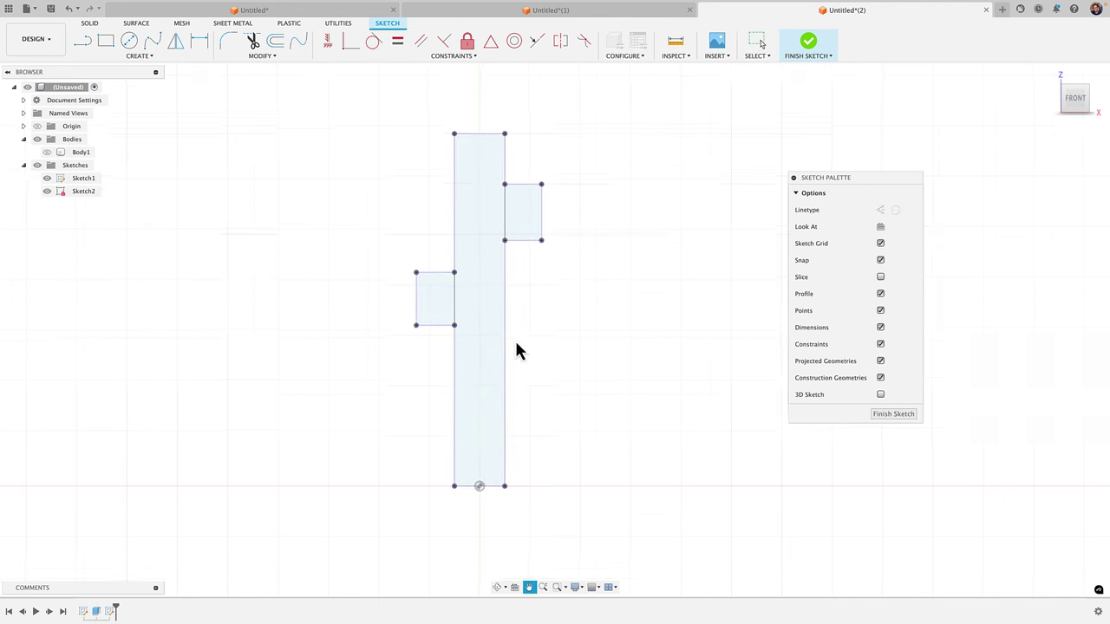
key(r)
scroll(473, 438, up, 5)
middle_drag(473, 429, 421, 359)
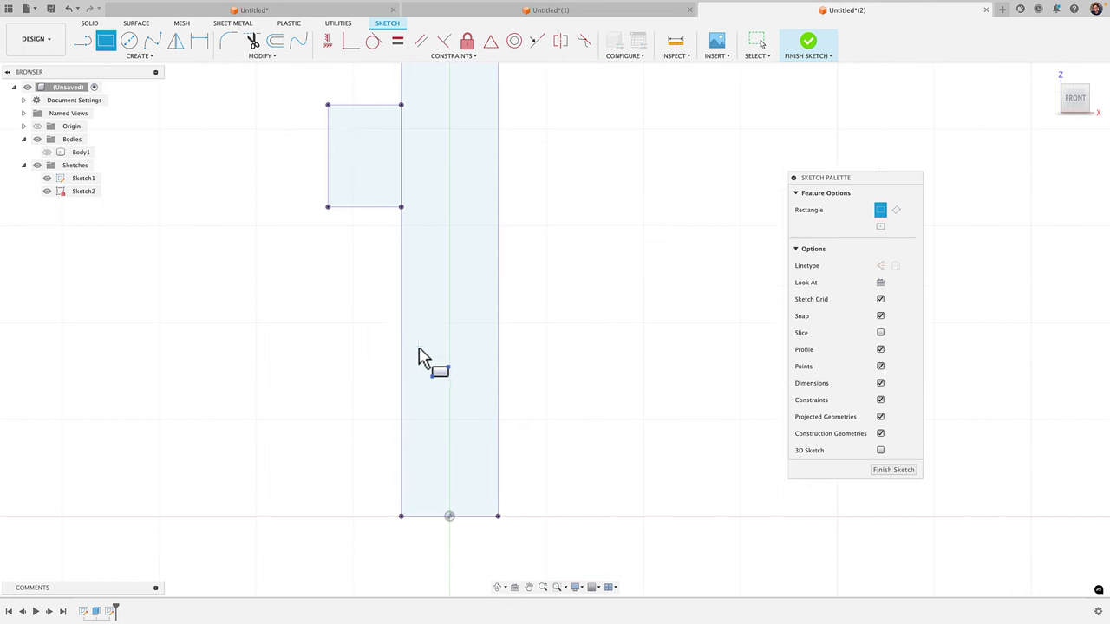
click(402, 300)
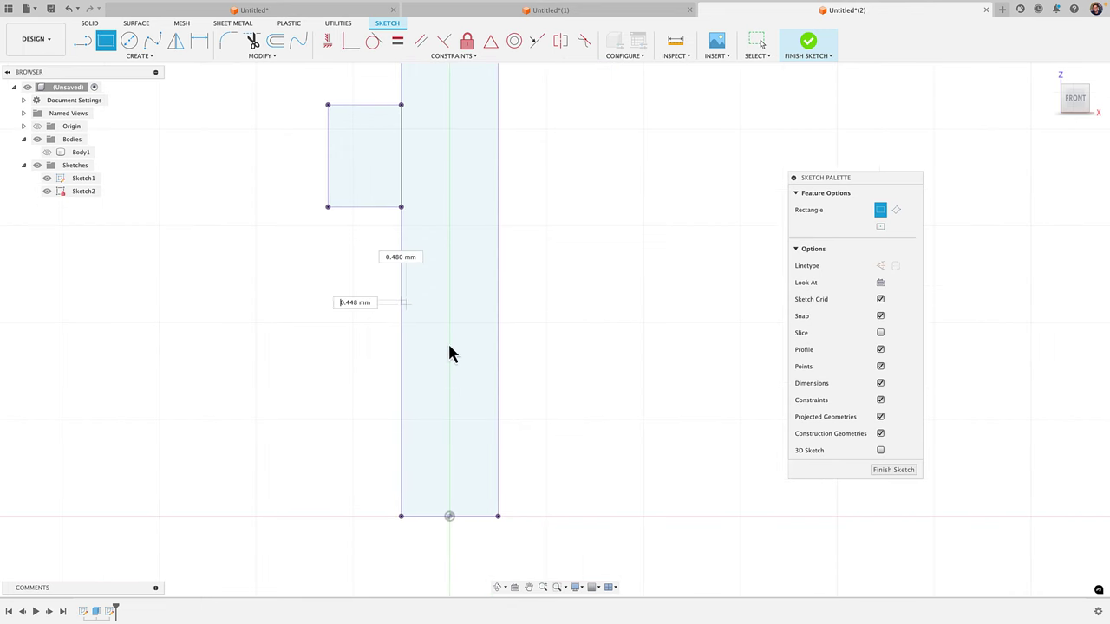
click(499, 392)
click(807, 44)
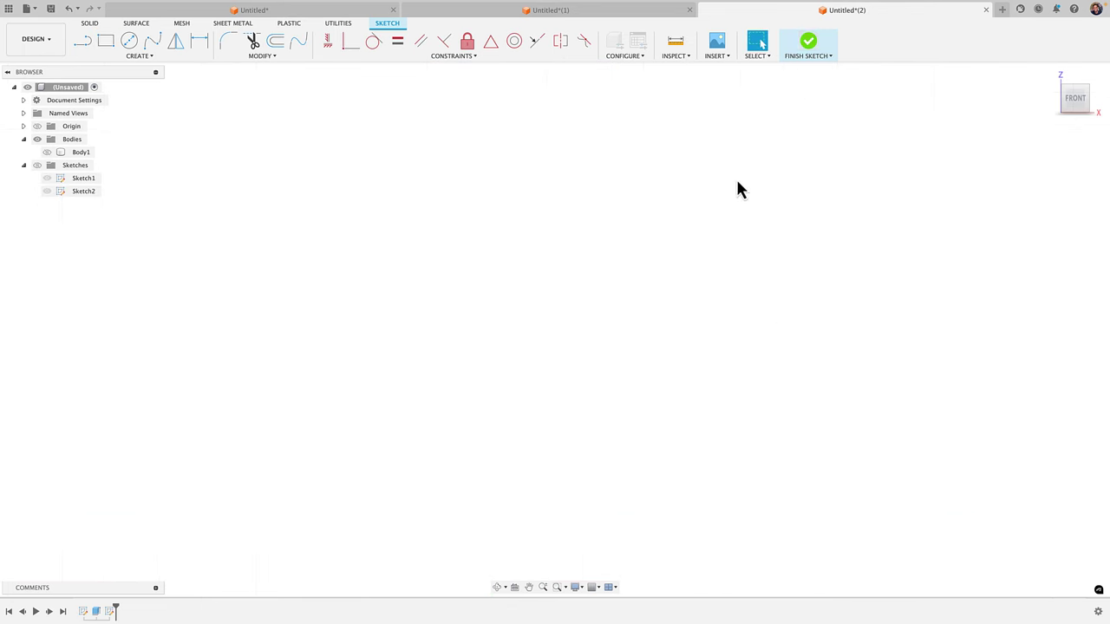
Step: Show Body1 and Sketch2, extrude the lower rectangle 5 mm outward with the Join operation, and hide Sketch2 again
click(47, 177)
click(47, 191)
click(430, 381)
key(e)
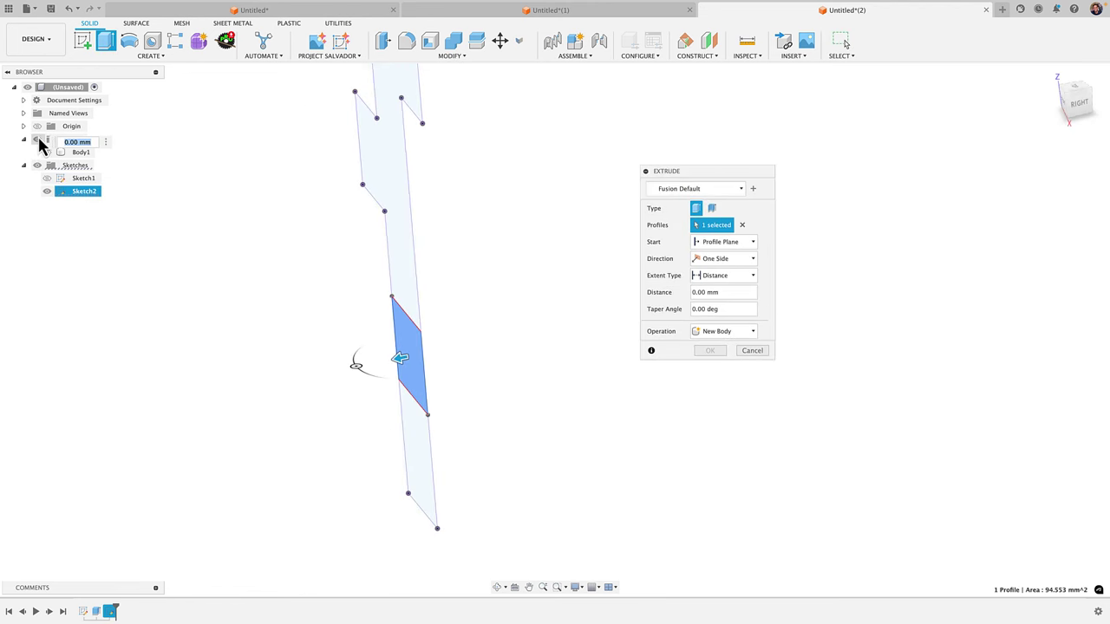
click(47, 152)
text(5)
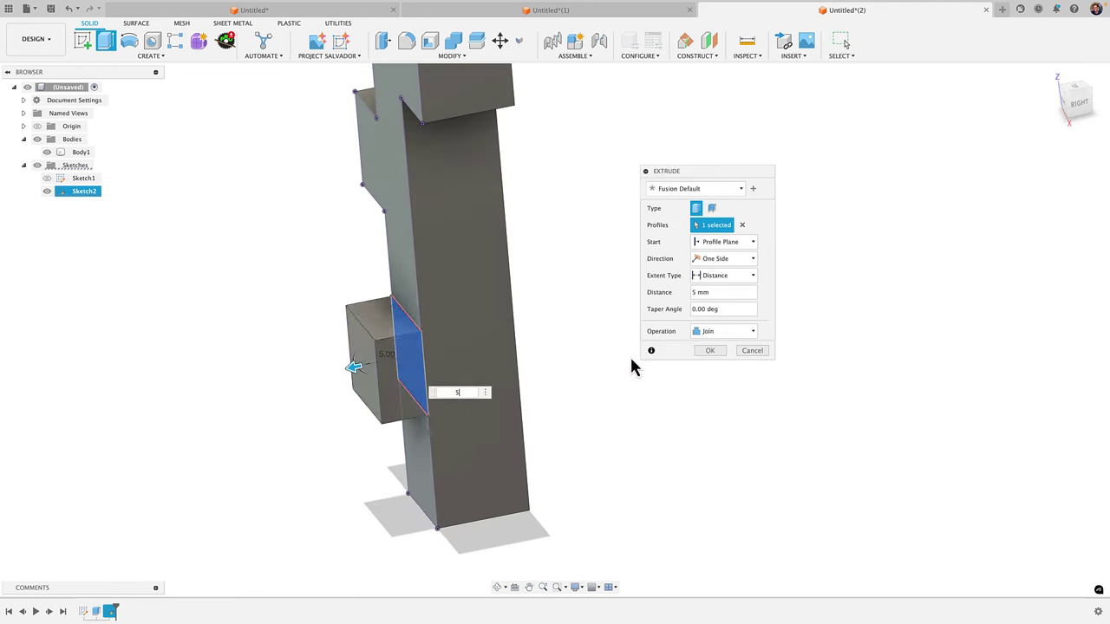
key(Return)
click(48, 191)
mouse_move(69, 226)
shift+middle_down()
mouse_move(312, 376)
mouse_move(388, 394)
mouse_move(369, 325)
mouse_move(508, 321)
mouse_move(493, 181)
mouse_move(630, 322)
mouse_move(763, 292)
shift+middle_up()
click(370, 324)
click(523, 454)
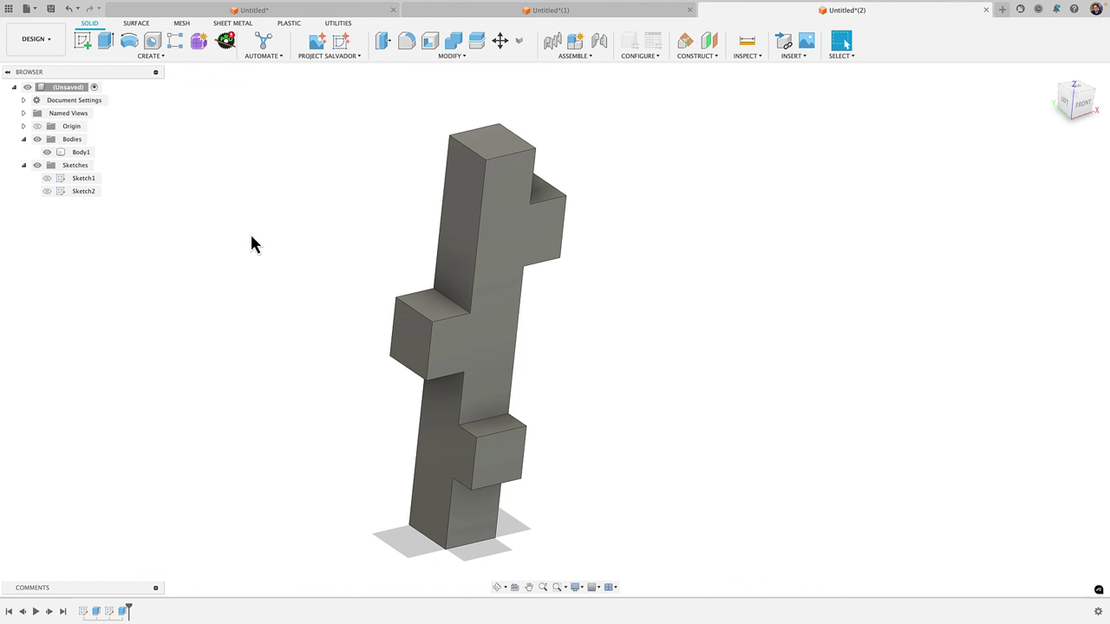
middle_drag(570, 341, 691, 351)
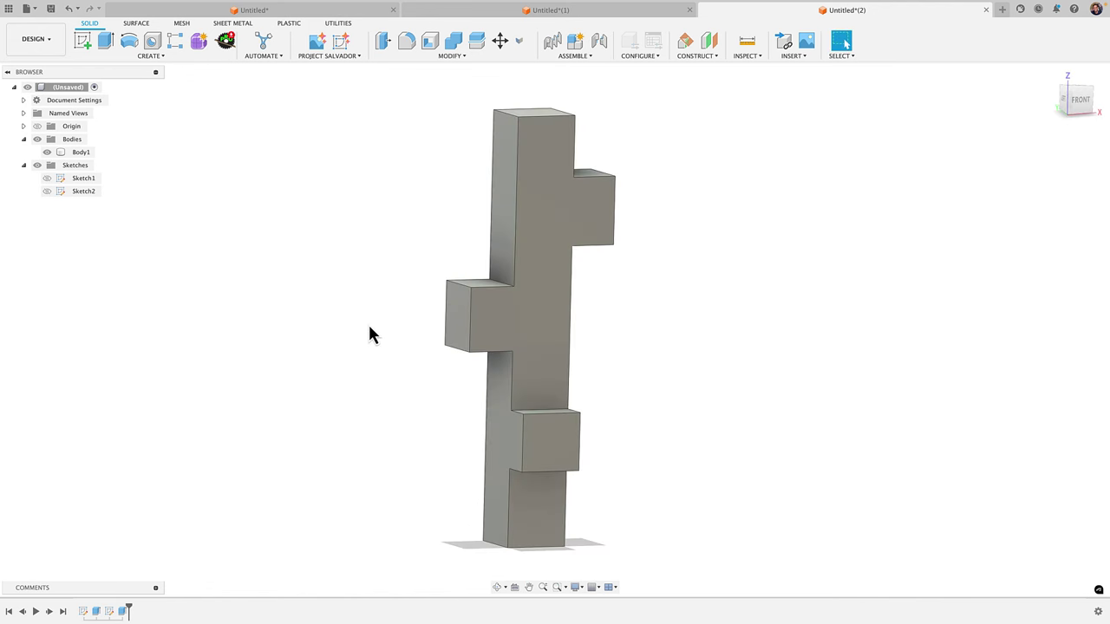
Step: Sketch a 40 mm diameter circle centred on the origin on the XY plane at the column's base, and finish the sketch
shift+middle_drag(369, 329, 289, 280)
click(84, 44)
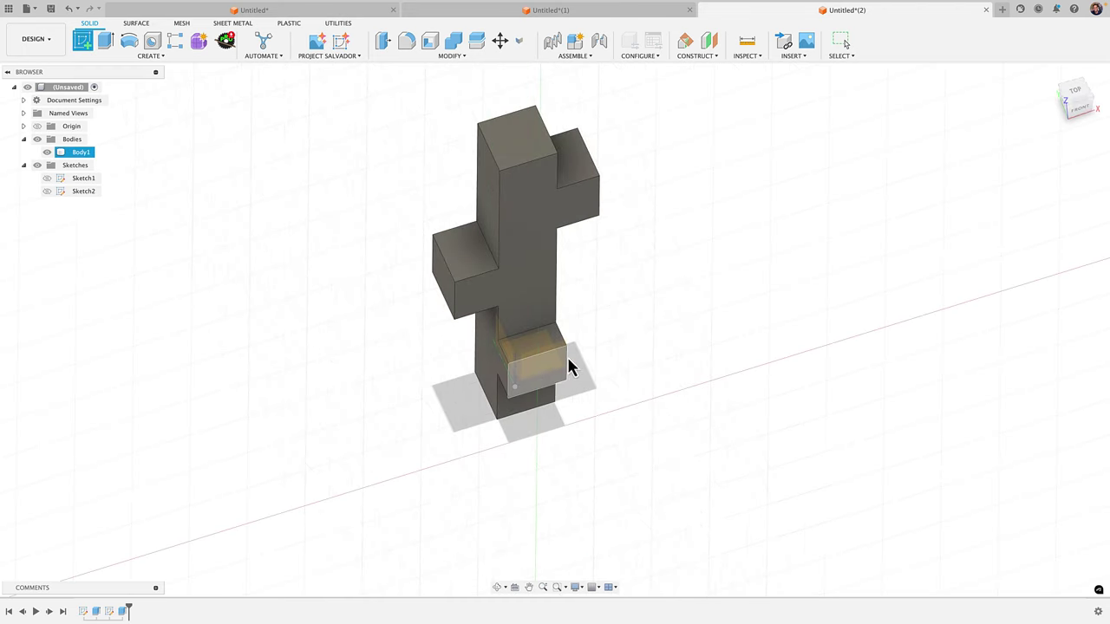
shift+middle_drag(567, 367, 641, 373)
shift+middle_drag(599, 275, 601, 270)
click(601, 270)
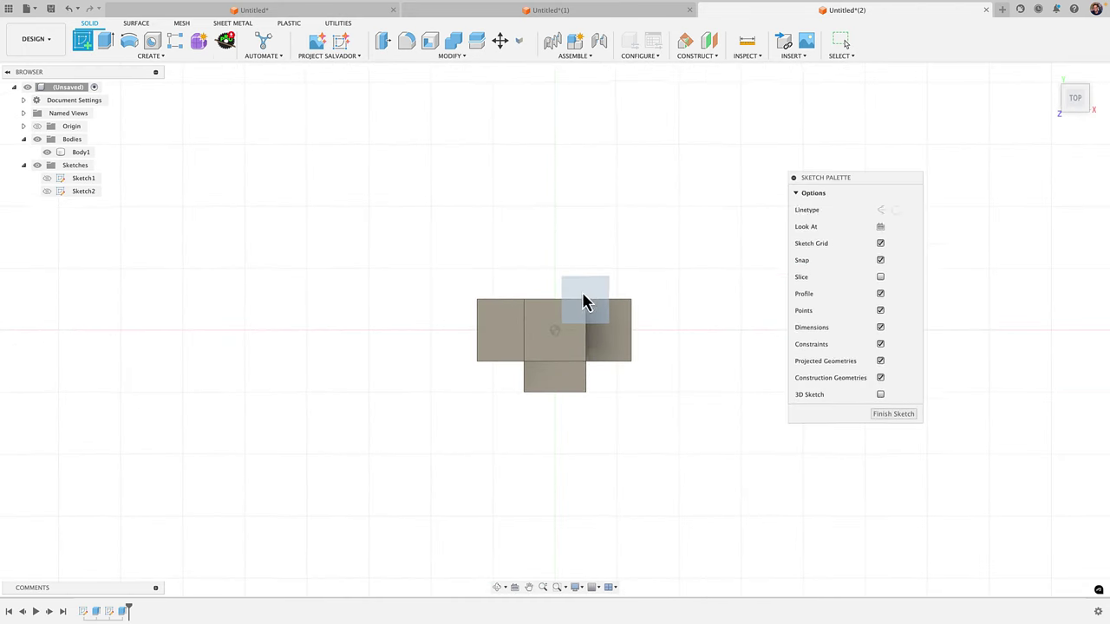
key(c)
click(555, 330)
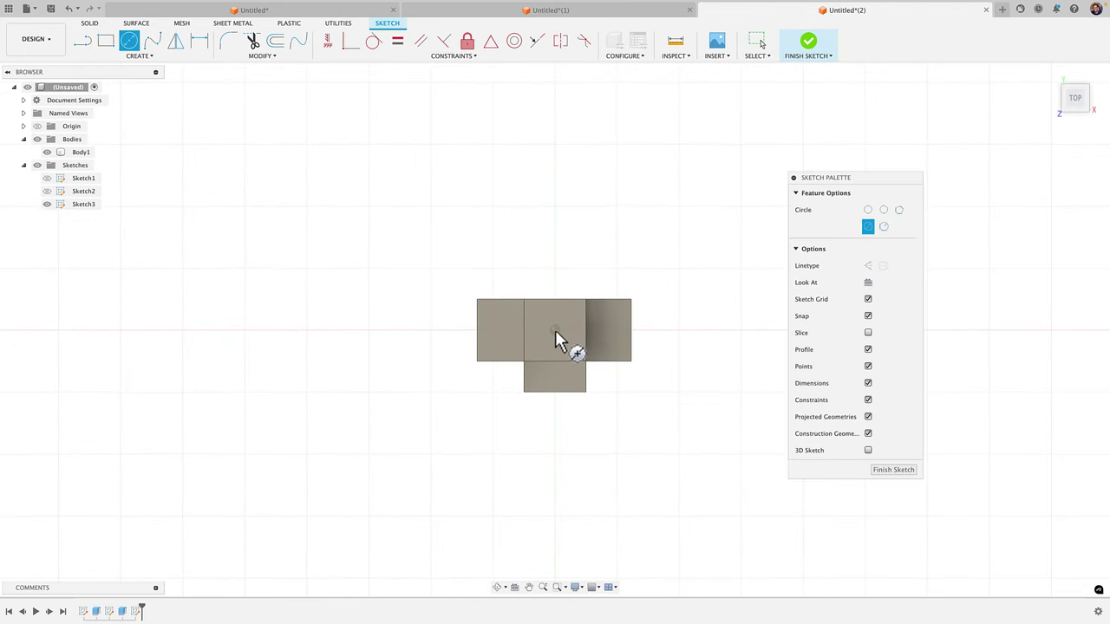
text(40)
key(Return)
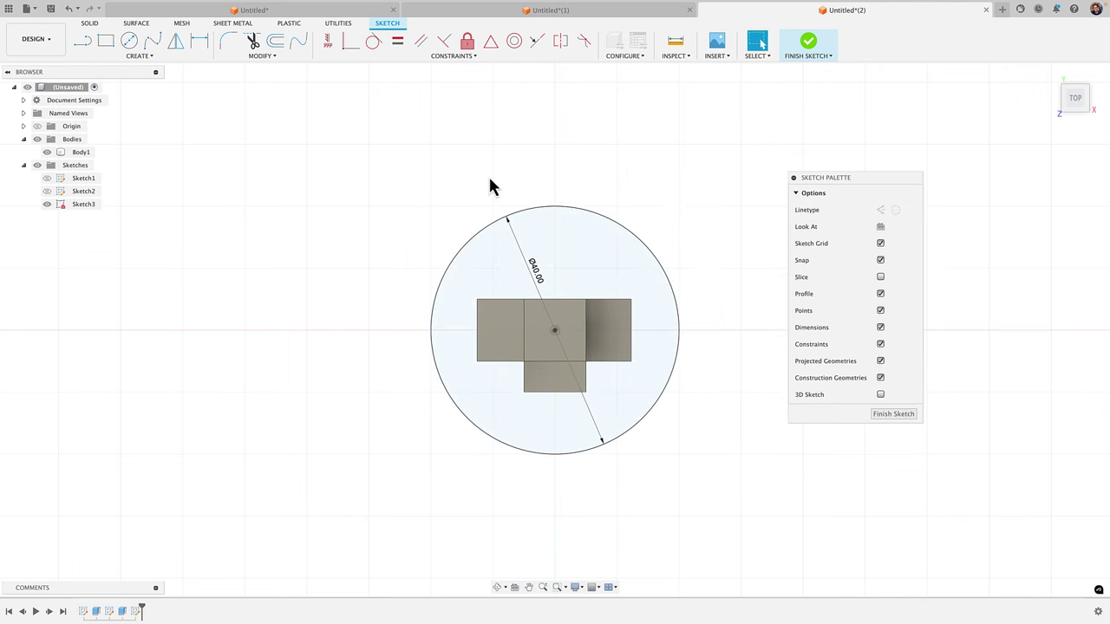
middle_drag(666, 159, 621, 171)
scroll(781, 78, up, 3)
click(805, 48)
Step: Extrude the circle upward about 76.9 mm past the column's upper end as a new body
scroll(590, 251, down, 3)
middle_drag(590, 251, 708, 152)
click(561, 394)
shift+middle_drag(561, 394, 590, 332)
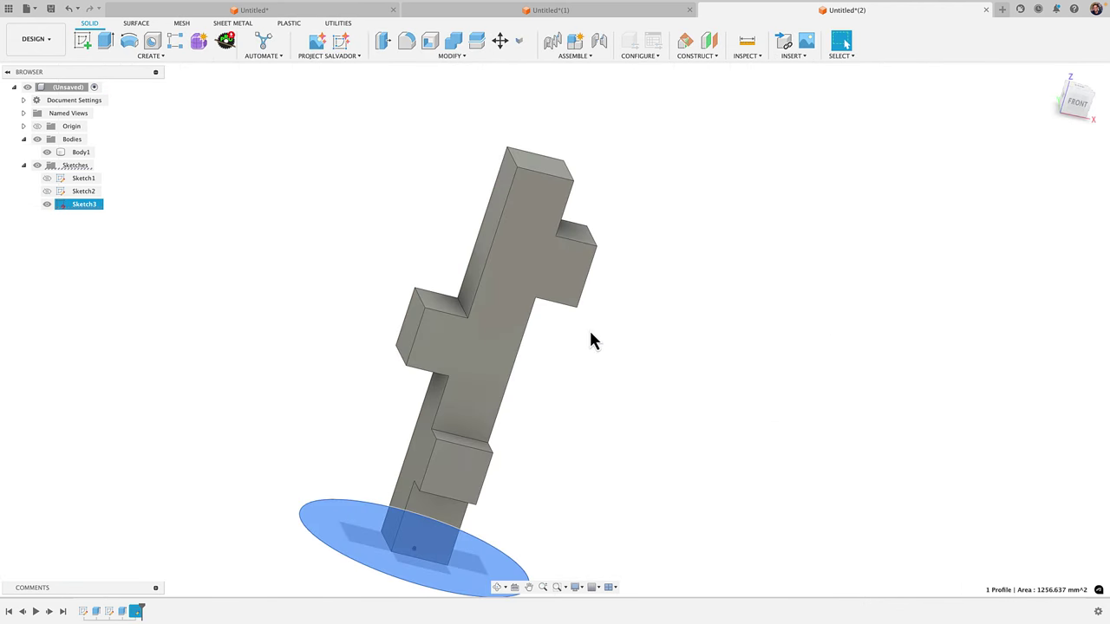
key(e)
drag(424, 459, 530, 208)
click(721, 331)
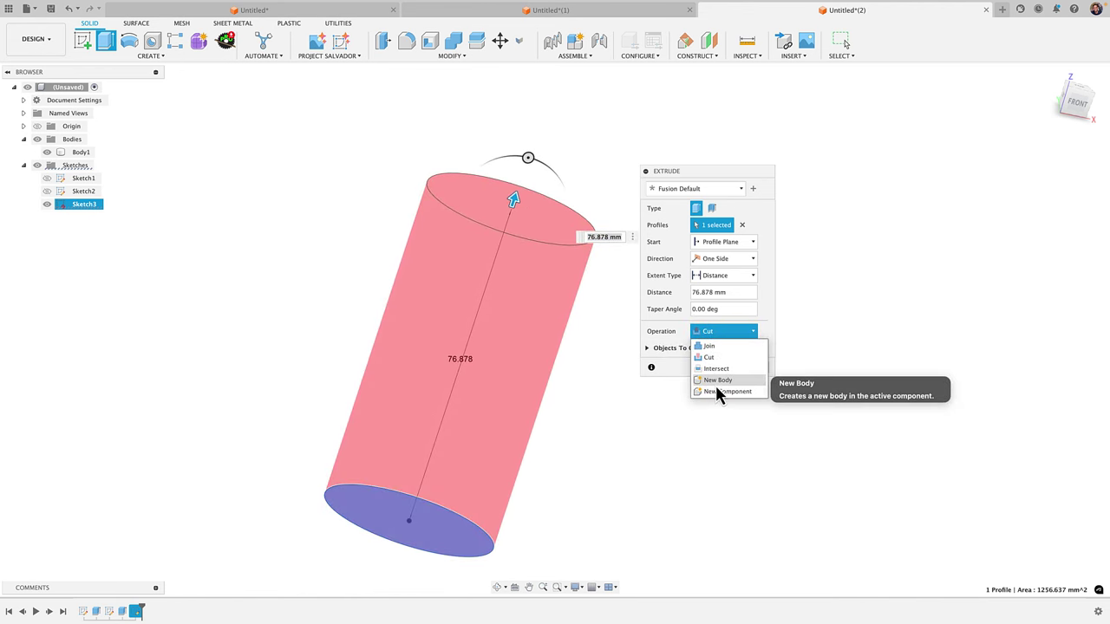
click(715, 382)
click(710, 350)
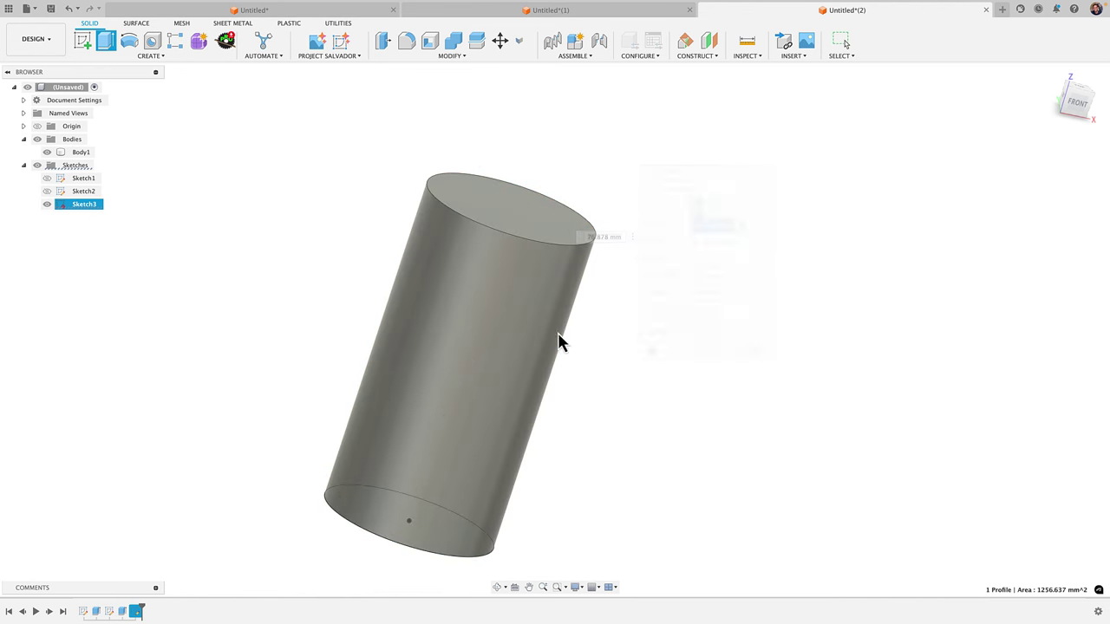
Step: Hide Sketch3, rename Body1 as Key and Body2 as Cylinder, and leave both bodies shown
click(48, 164)
click(46, 217)
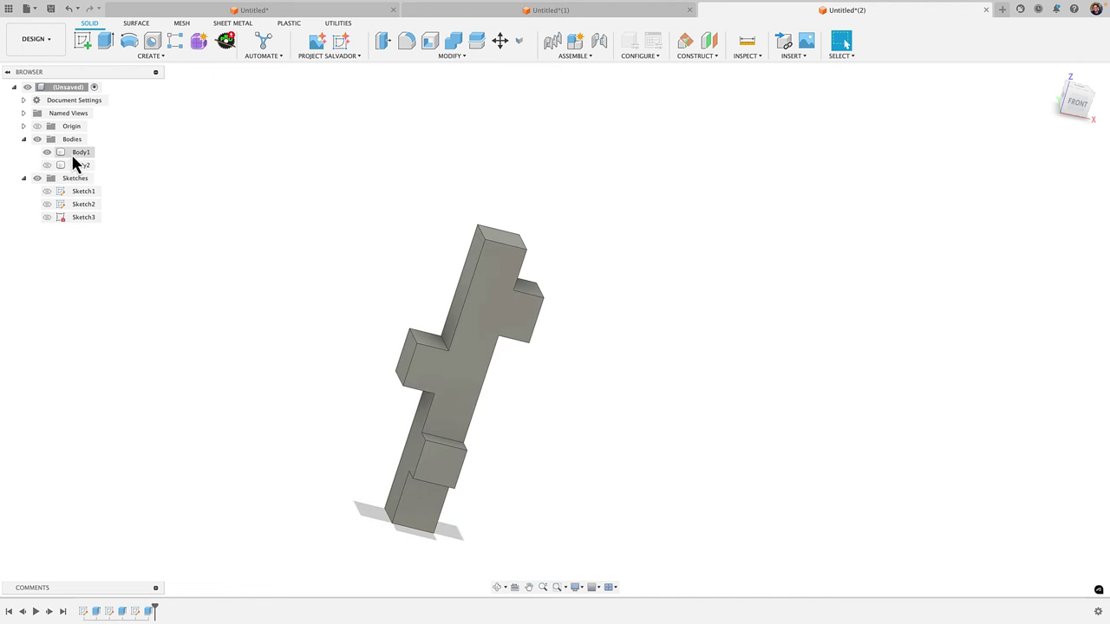
double_click(79, 154)
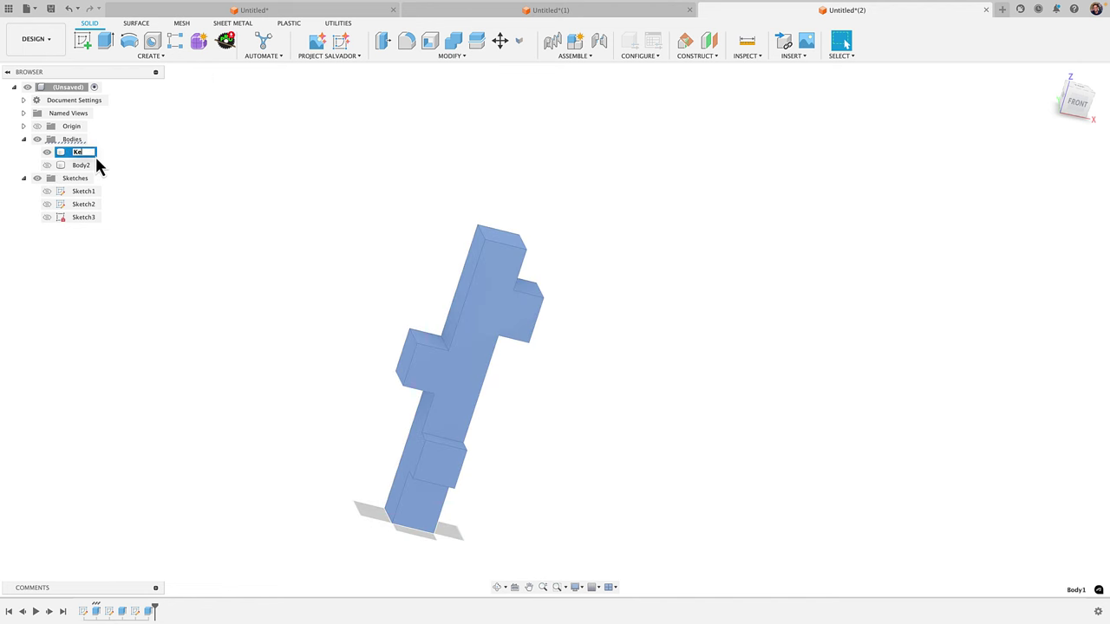
key(Return)
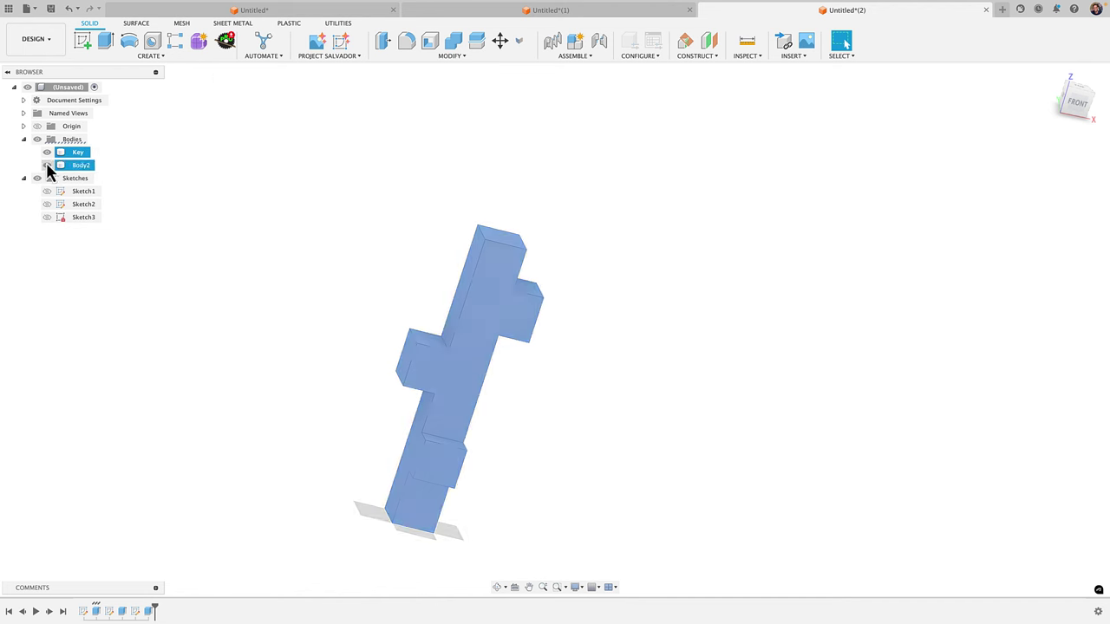
click(47, 165)
double_click(77, 166)
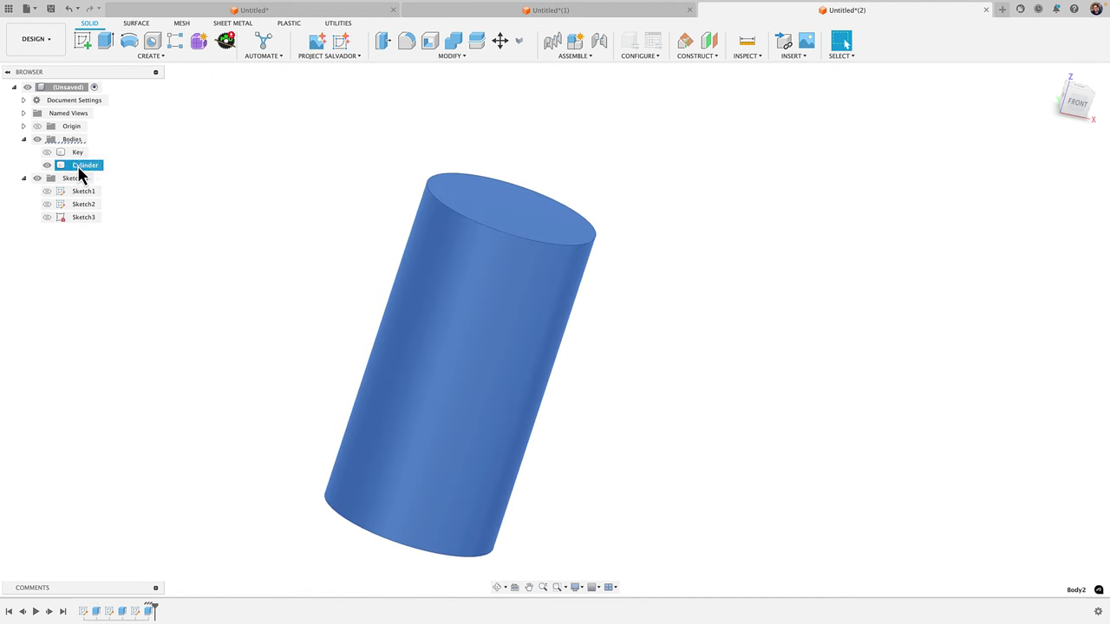
click(48, 153)
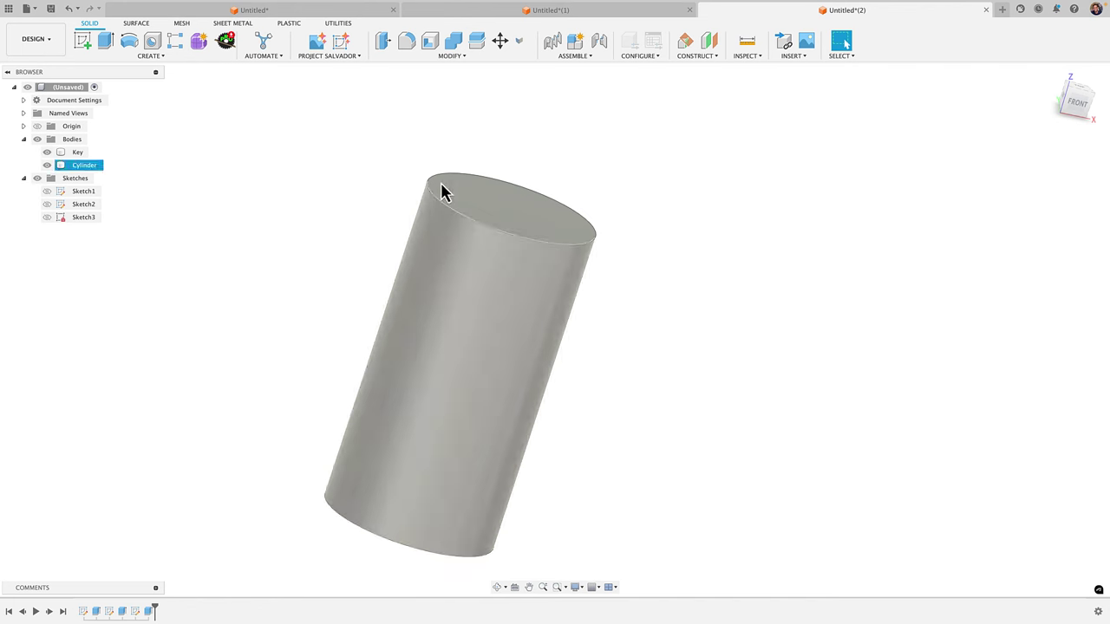
Step: Create a section analysis through both bodies on the XZ plane with the cut direction flipped
click(756, 56)
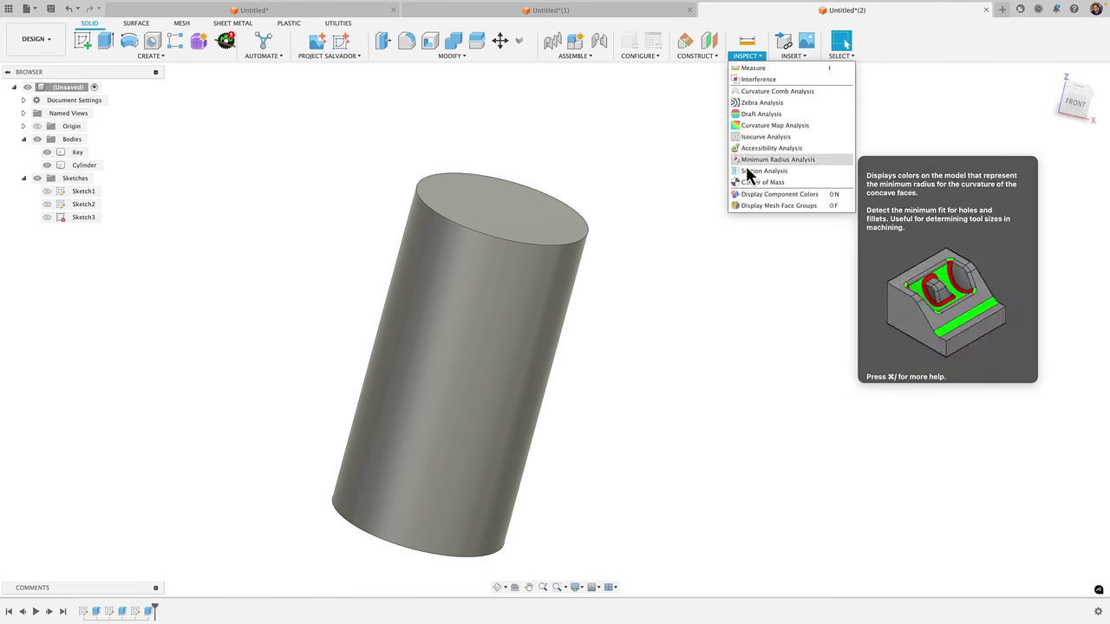
click(747, 171)
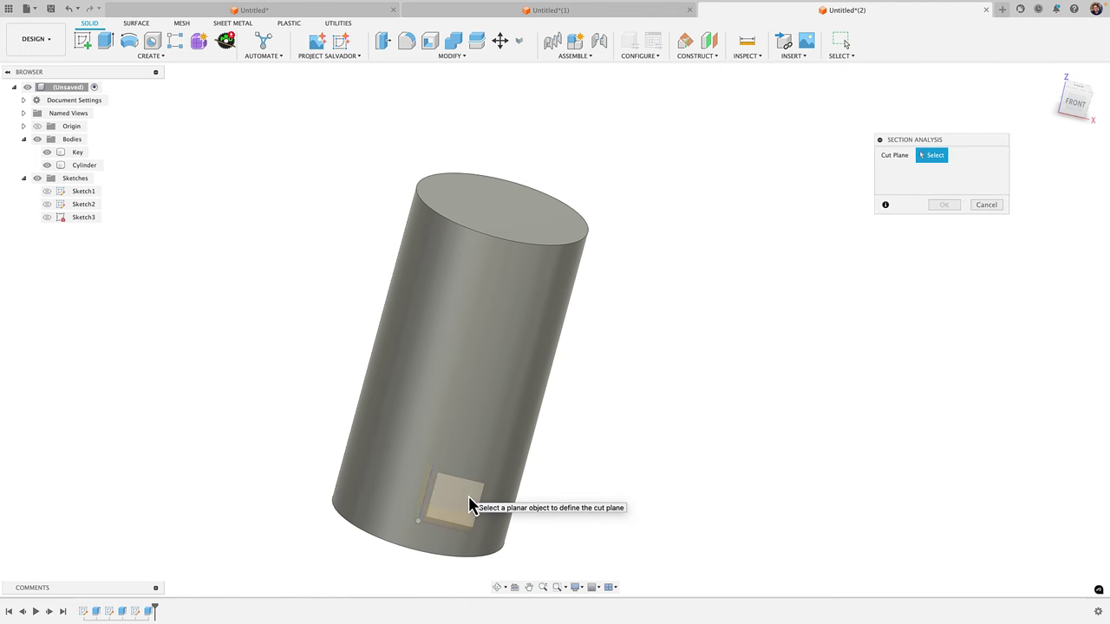
click(469, 505)
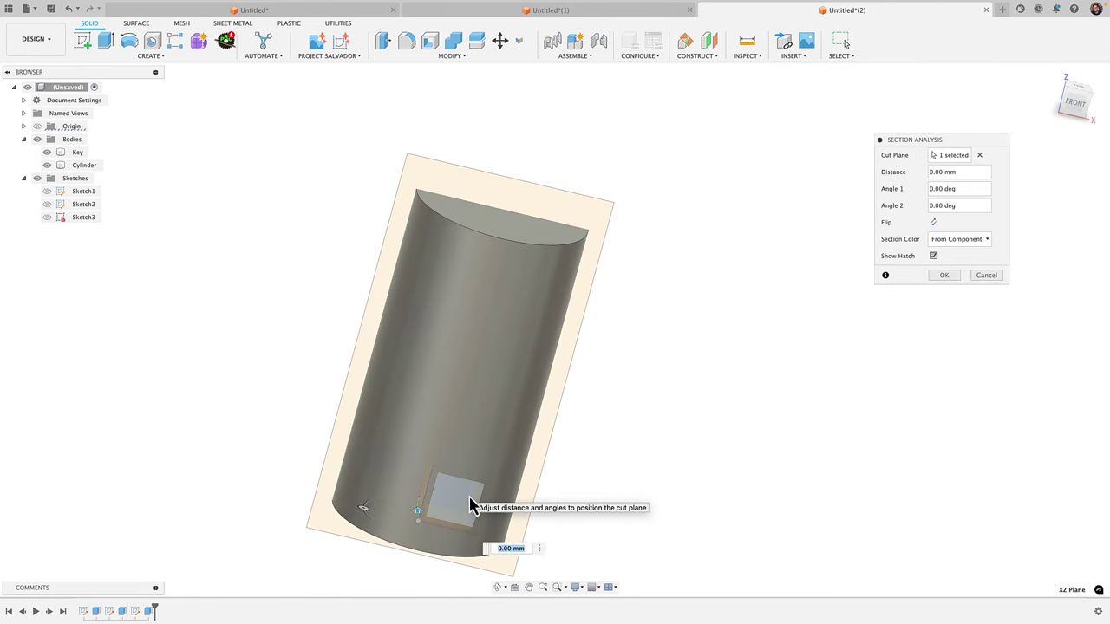
click(934, 223)
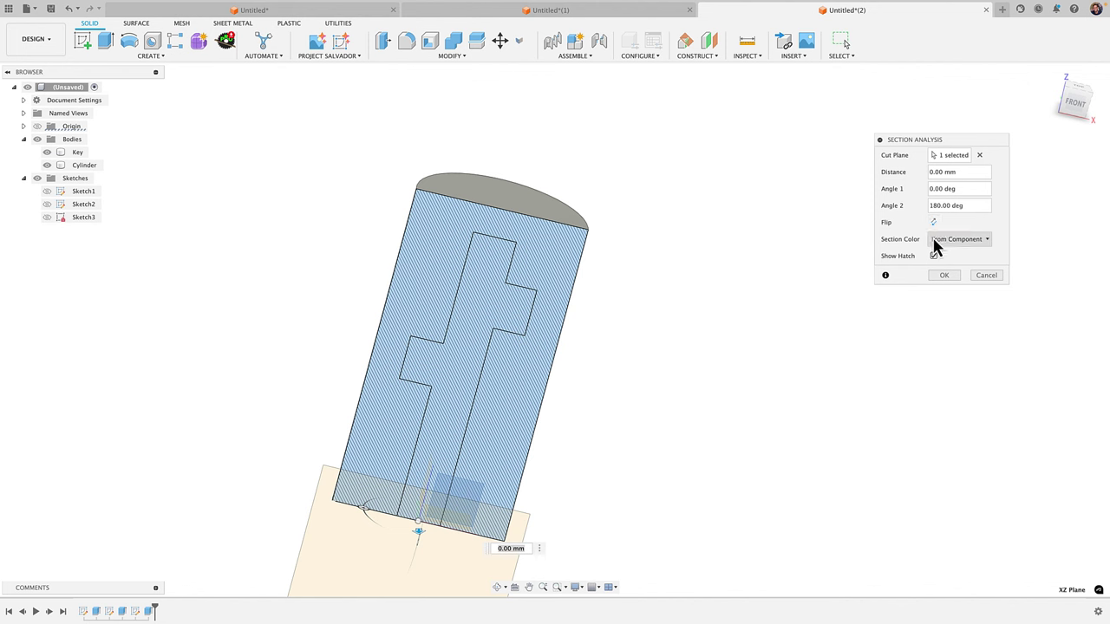
click(934, 277)
Step: Turn off the section analysis and toggle the Key and Cylinder bodies to examine each, ending with only the Key shown
shift+middle_drag(811, 316, 783, 272)
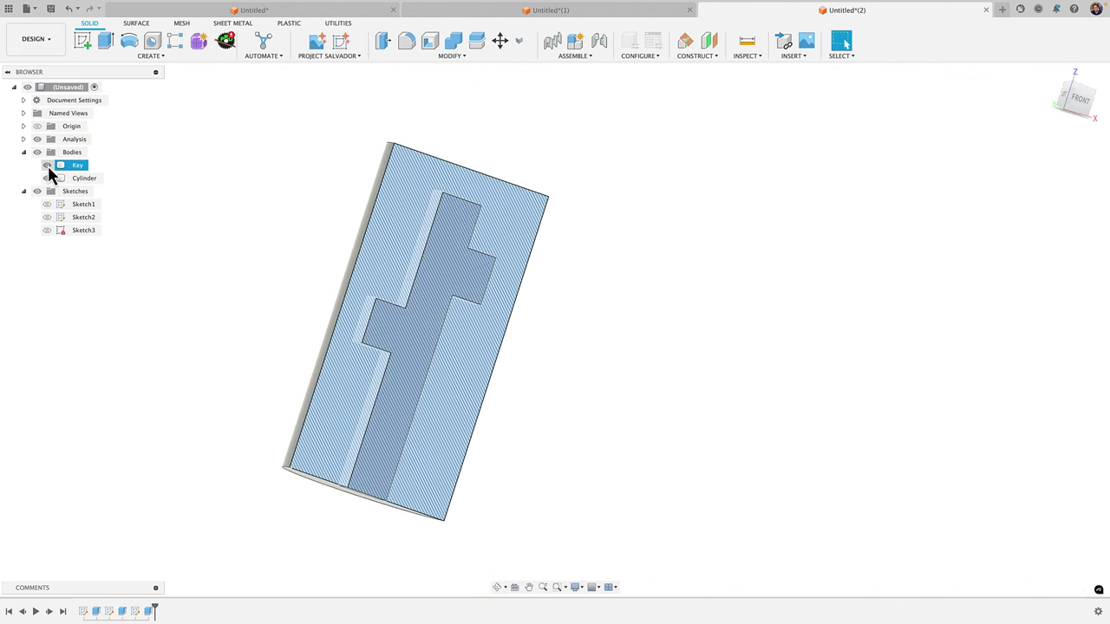
click(48, 166)
click(48, 178)
click(48, 165)
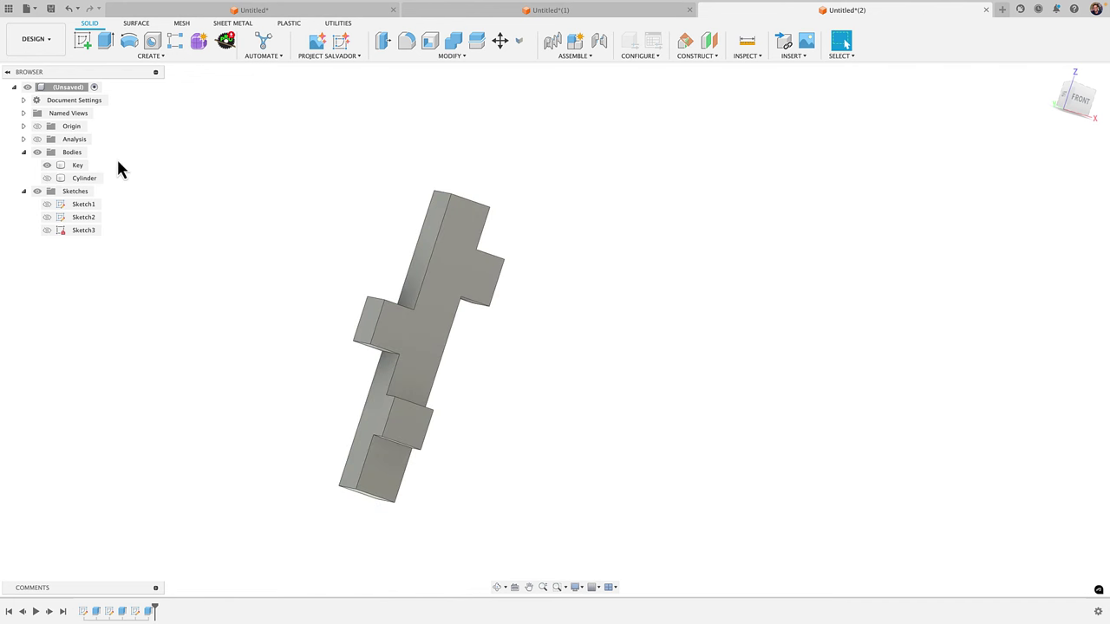
shift+middle_drag(93, 158, 161, 213)
click(48, 167)
click(48, 180)
click(48, 179)
click(45, 164)
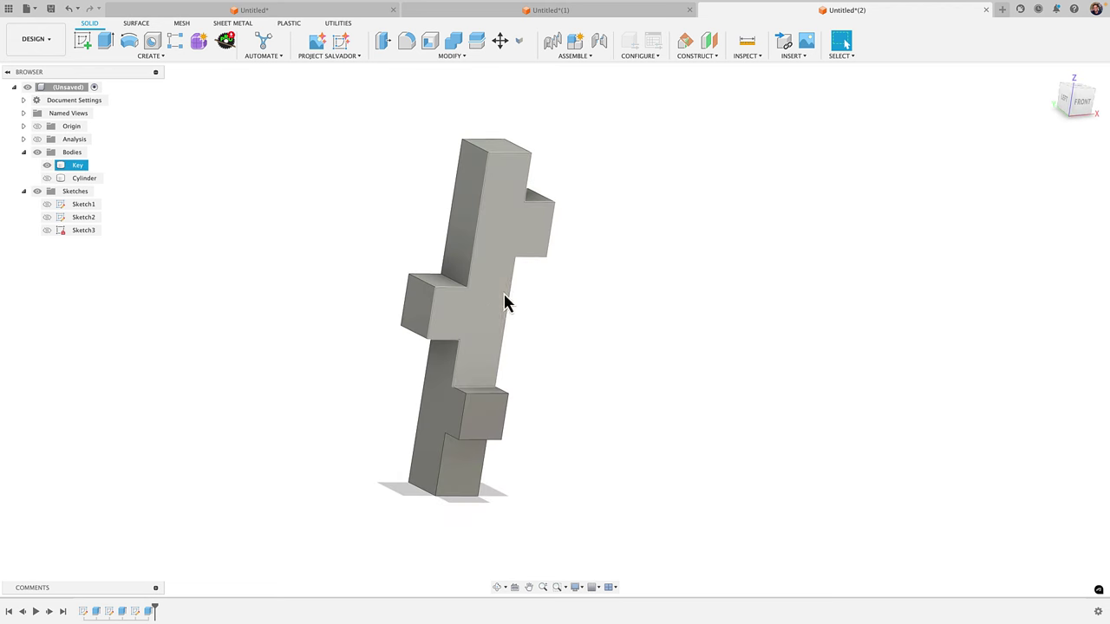
Step: Show the Cylinder and combine it with the Key as tool body, using the Cut operation with Keep Tools enabled
click(47, 178)
click(449, 55)
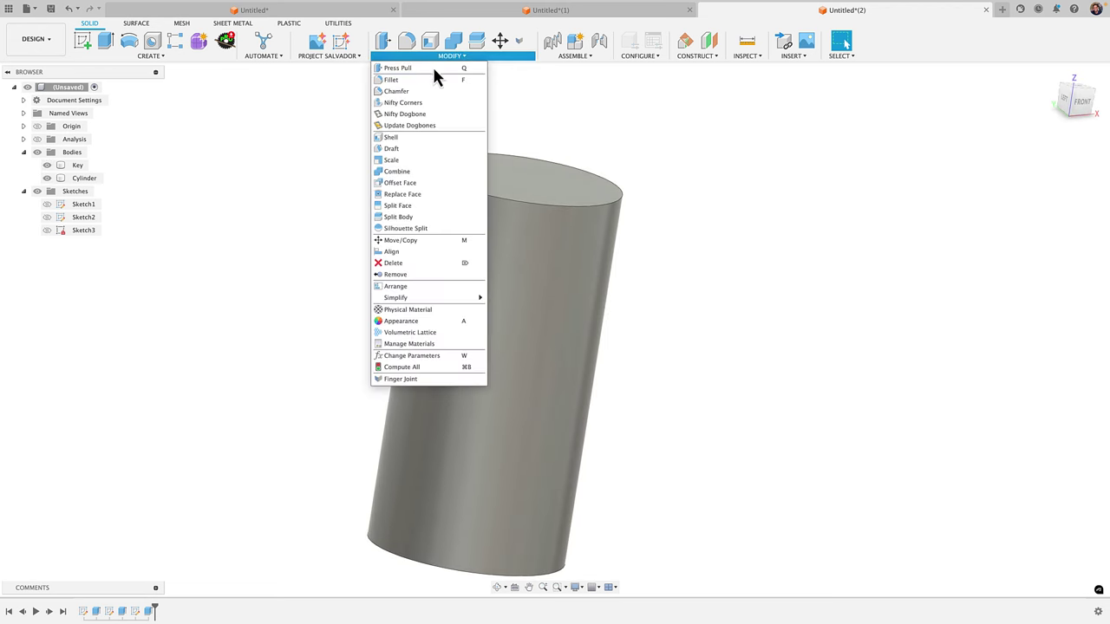
click(406, 178)
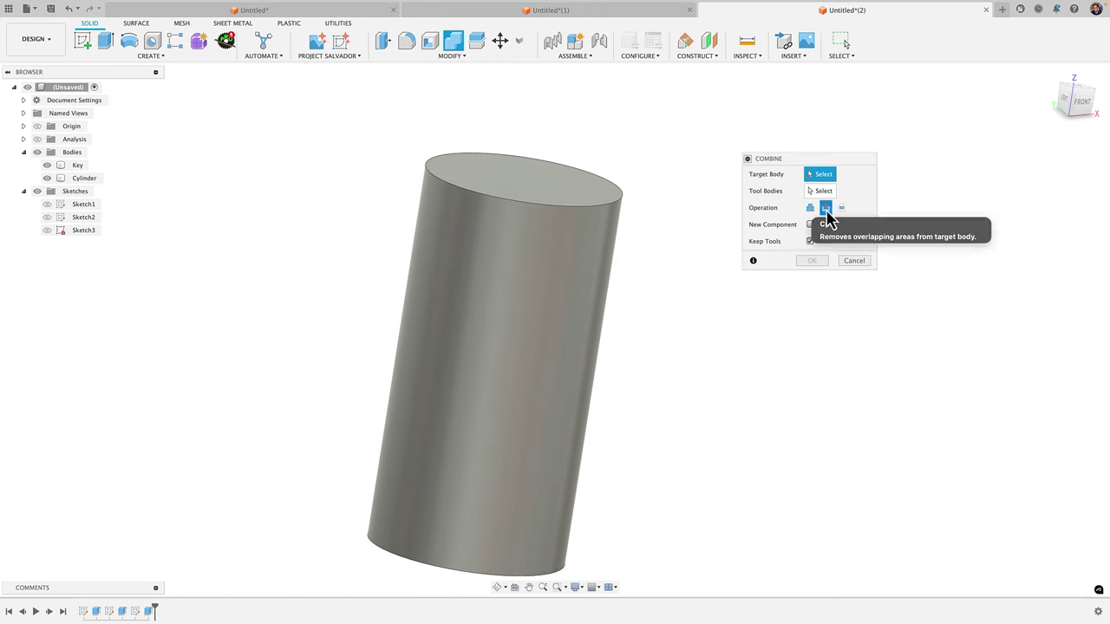
click(463, 249)
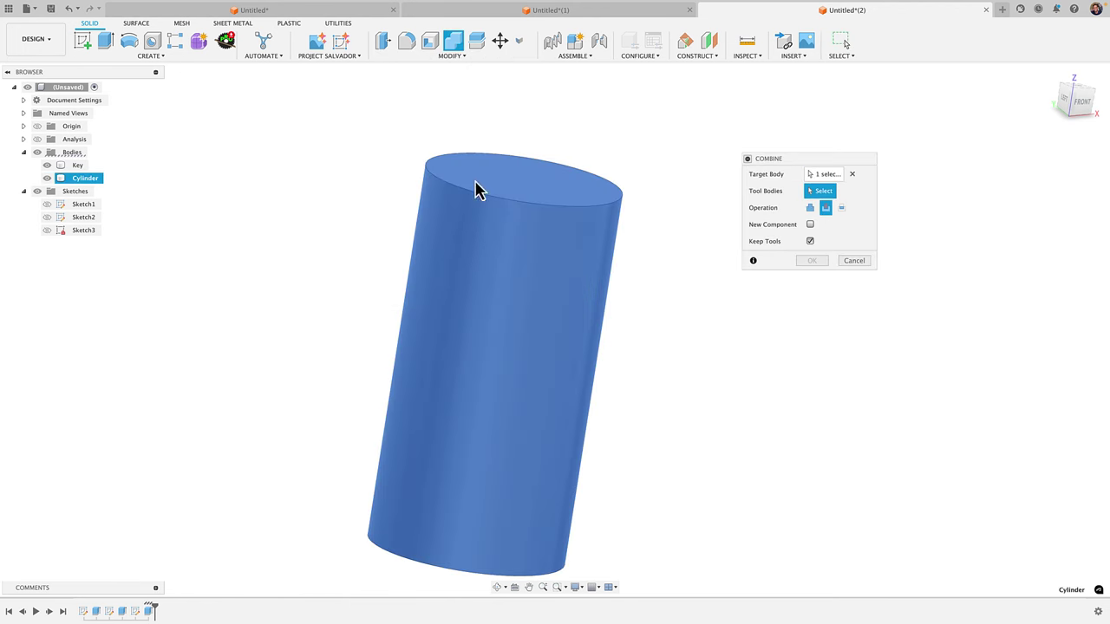
click(64, 168)
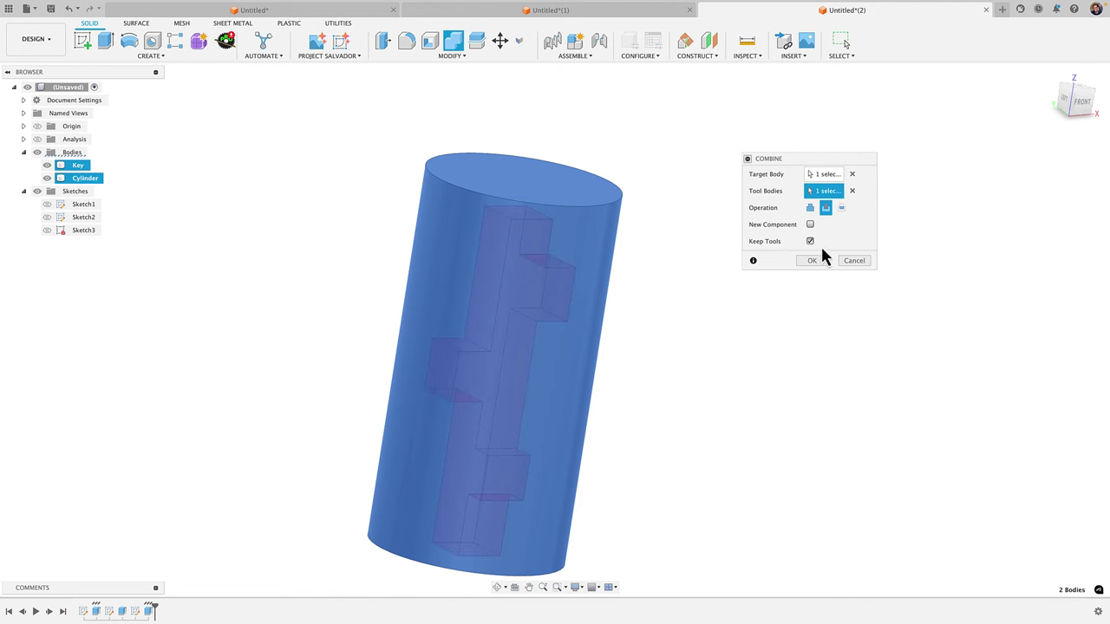
click(810, 261)
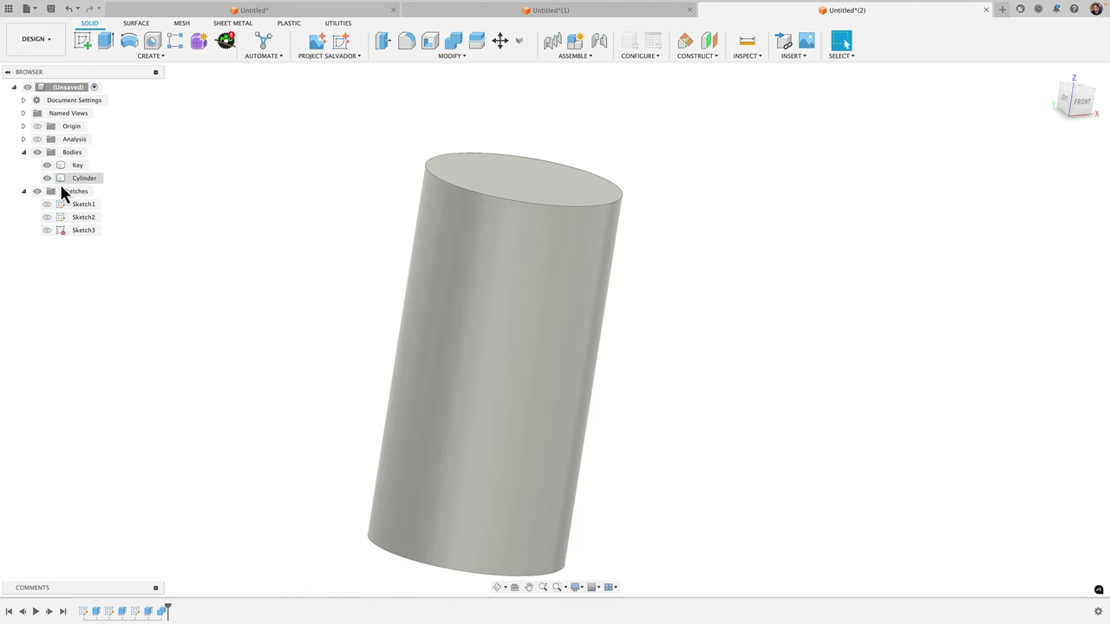
Step: Hide the Key and turn the section analysis back on to examine the cavity inside the Cylinder
click(50, 169)
click(47, 165)
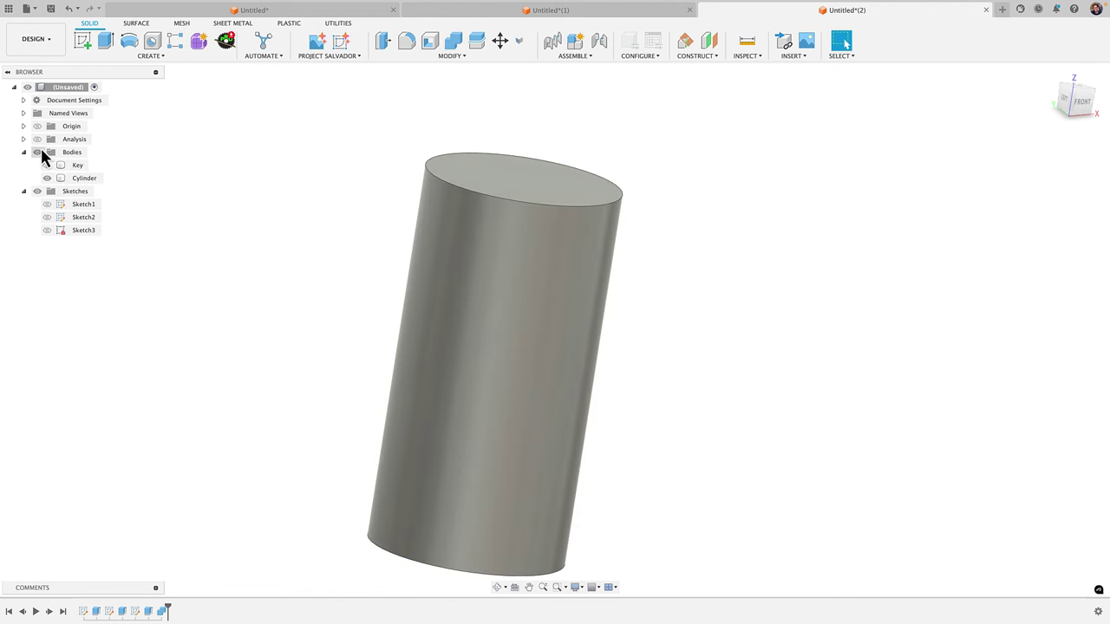
click(38, 139)
shift+middle_drag(297, 334, 260, 278)
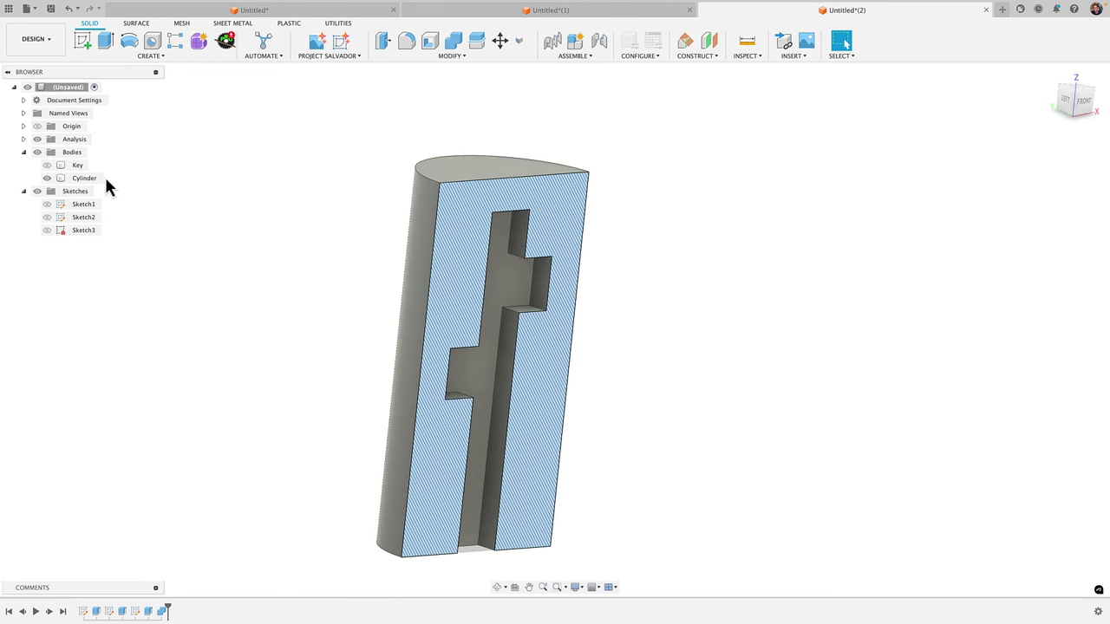
Step: Edit Section1 and offset its cut plane by about 1.2 mm
click(25, 140)
double_click(78, 154)
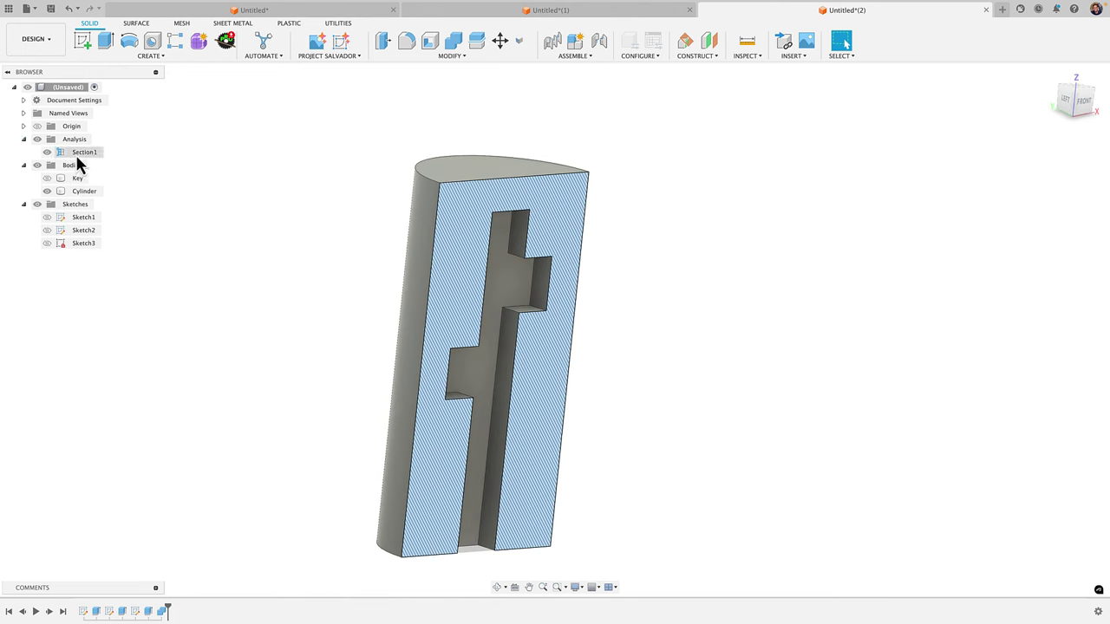
drag(500, 560, 441, 340)
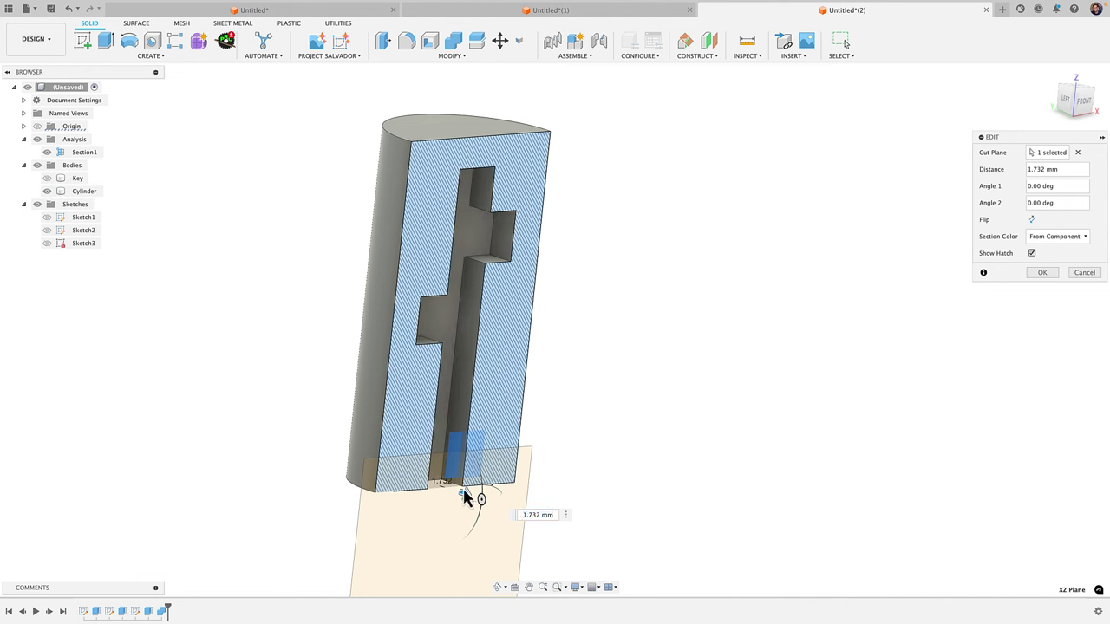
mouse_move(473, 500)
mouse_down()
mouse_move(456, 491)
mouse_move(498, 505)
mouse_move(463, 501)
mouse_move(474, 494)
mouse_up()
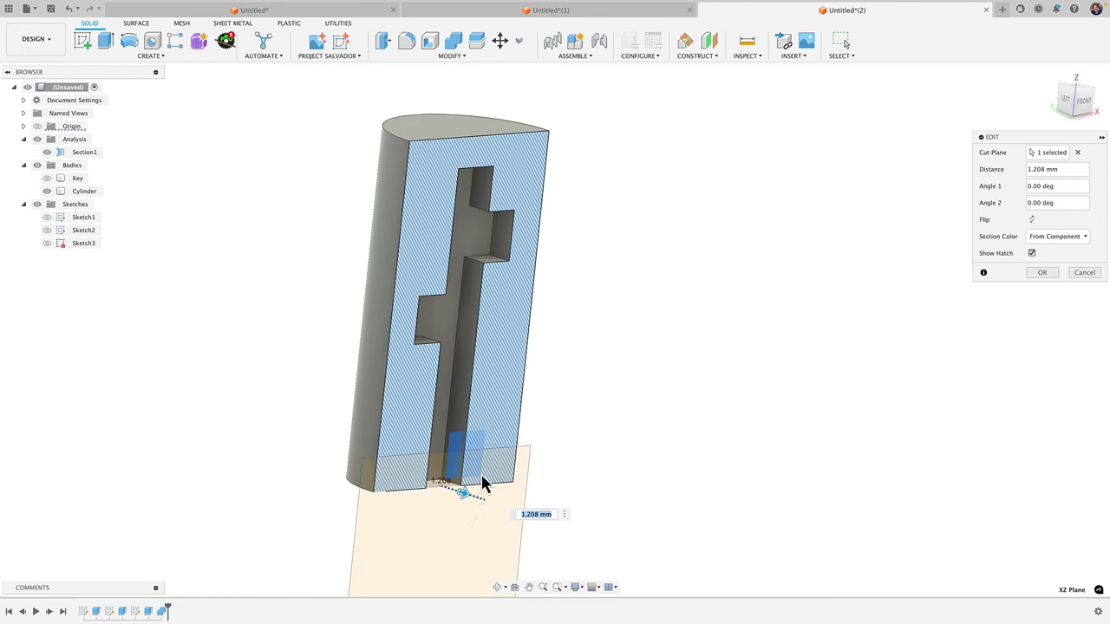
shift+middle_drag(473, 493, 559, 397)
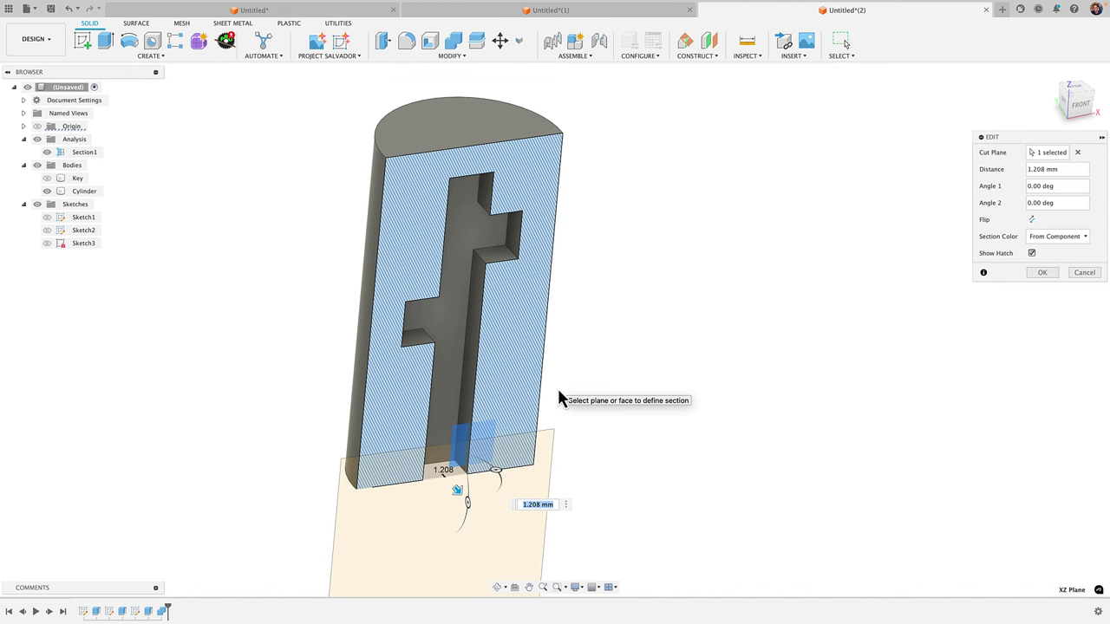
key(Return)
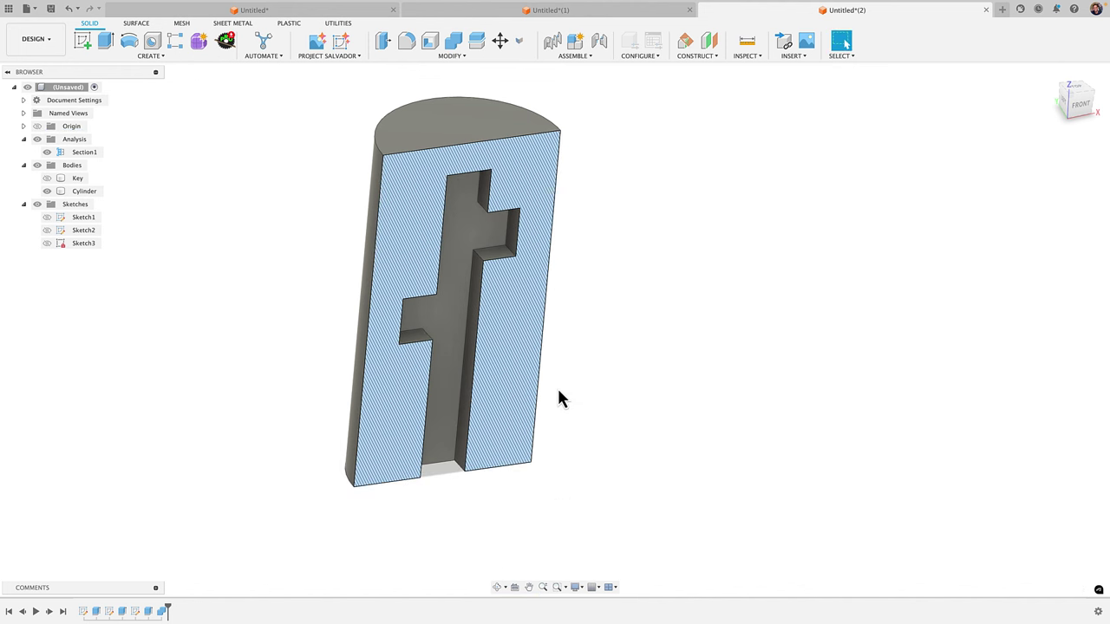
Step: Remove the Combine cut from the timeline and leave only the Key shown, with the Cylinder and Section1 hidden
drag(164, 614, 154, 613)
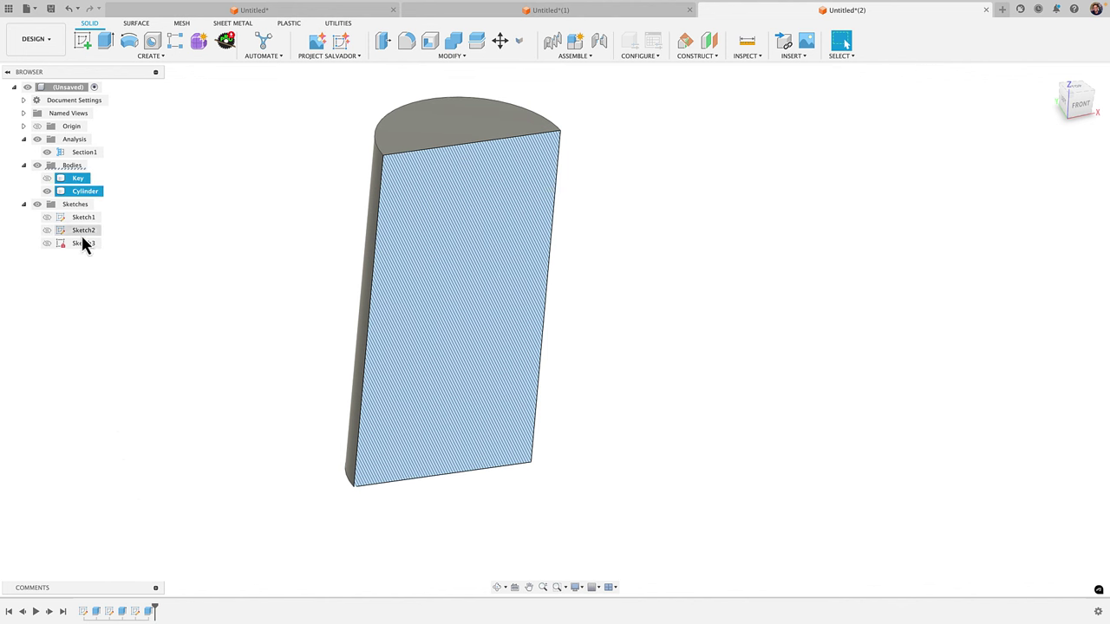
click(47, 192)
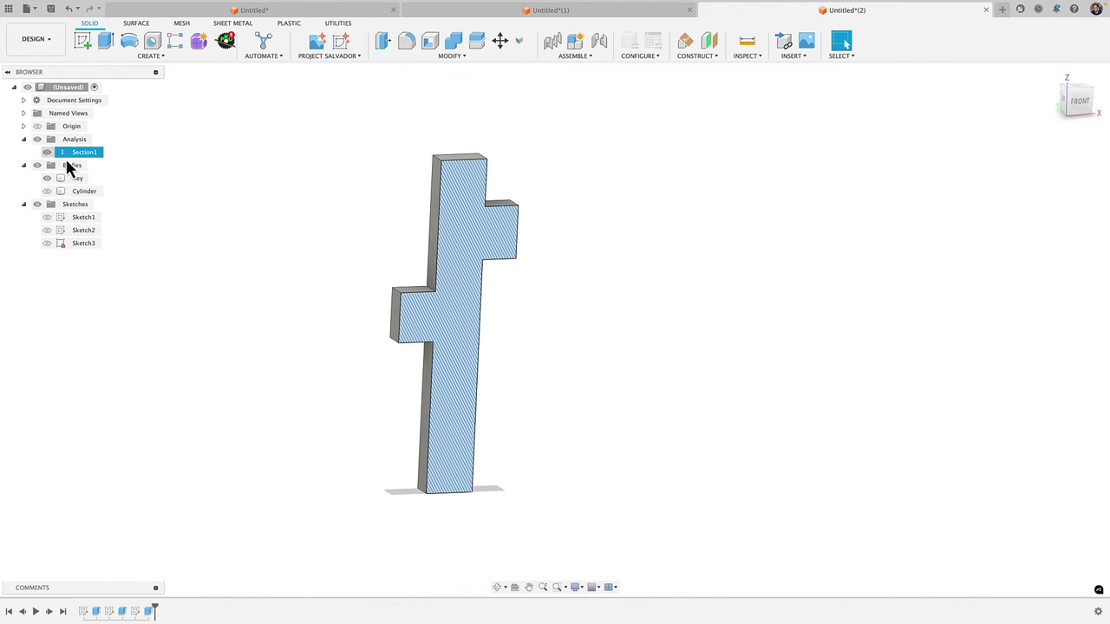
click(48, 152)
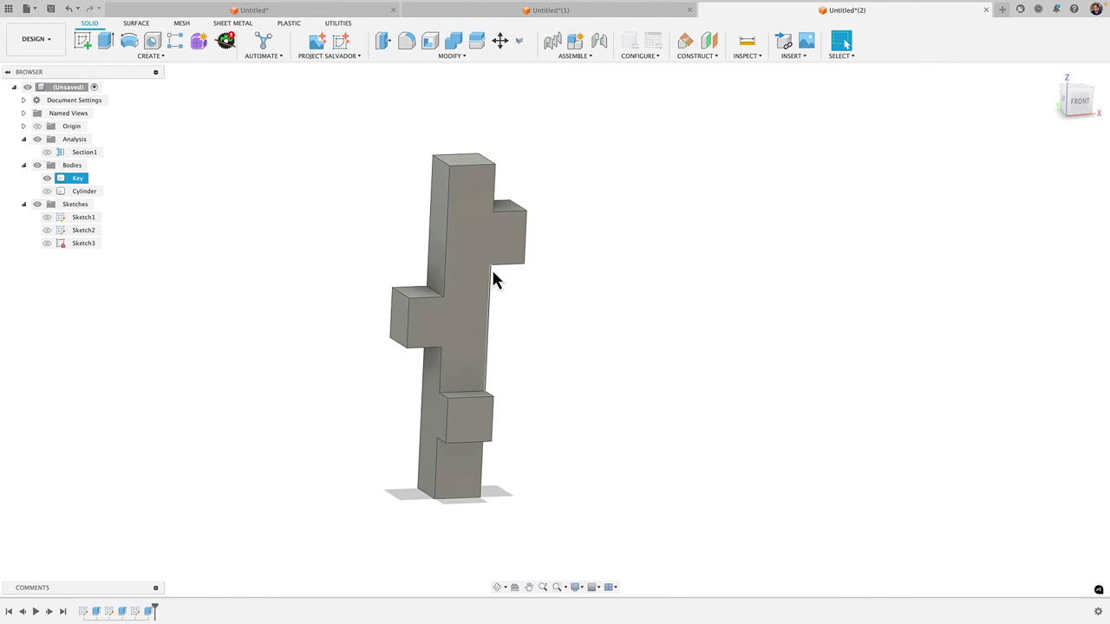
click(224, 297)
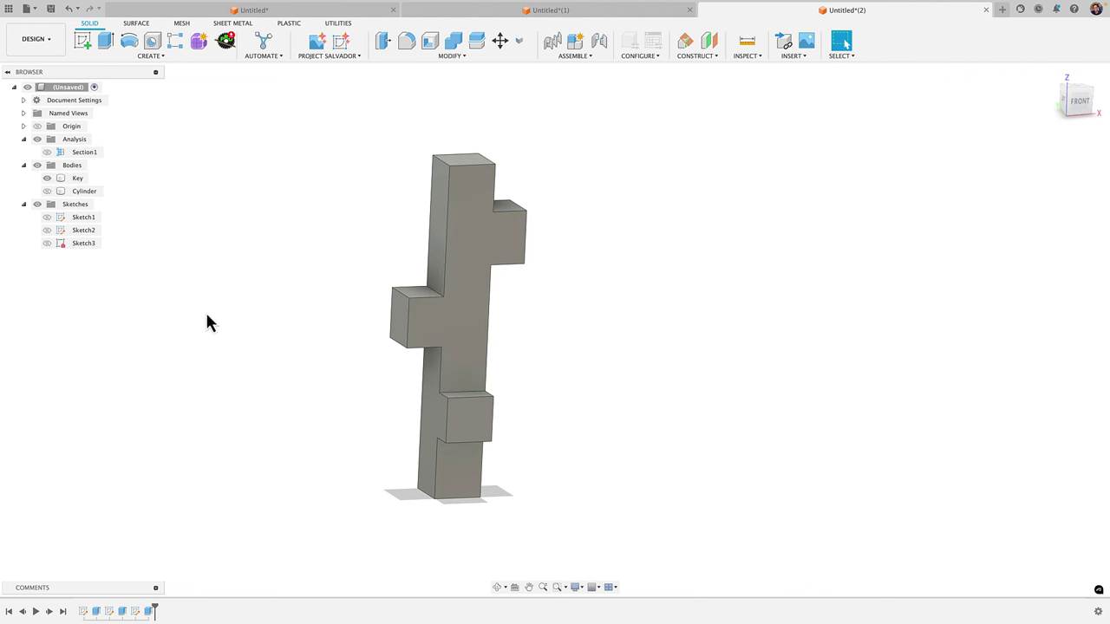
Step: Start a sketch on the XZ plane, project the Key body into it with Projection Link on, and hide the Key
click(87, 42)
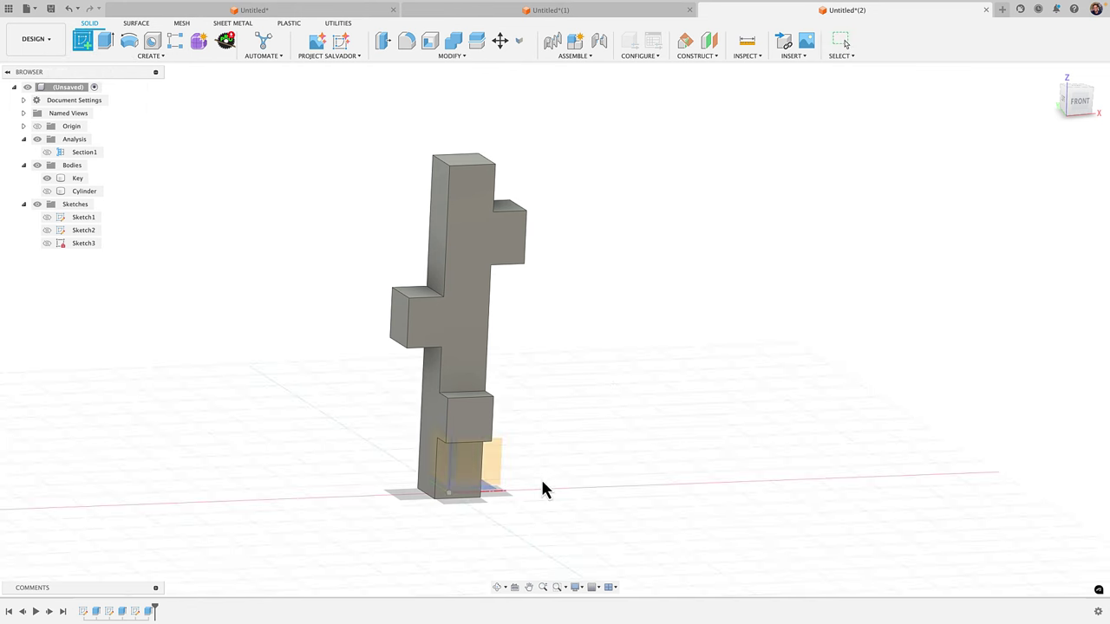
click(496, 471)
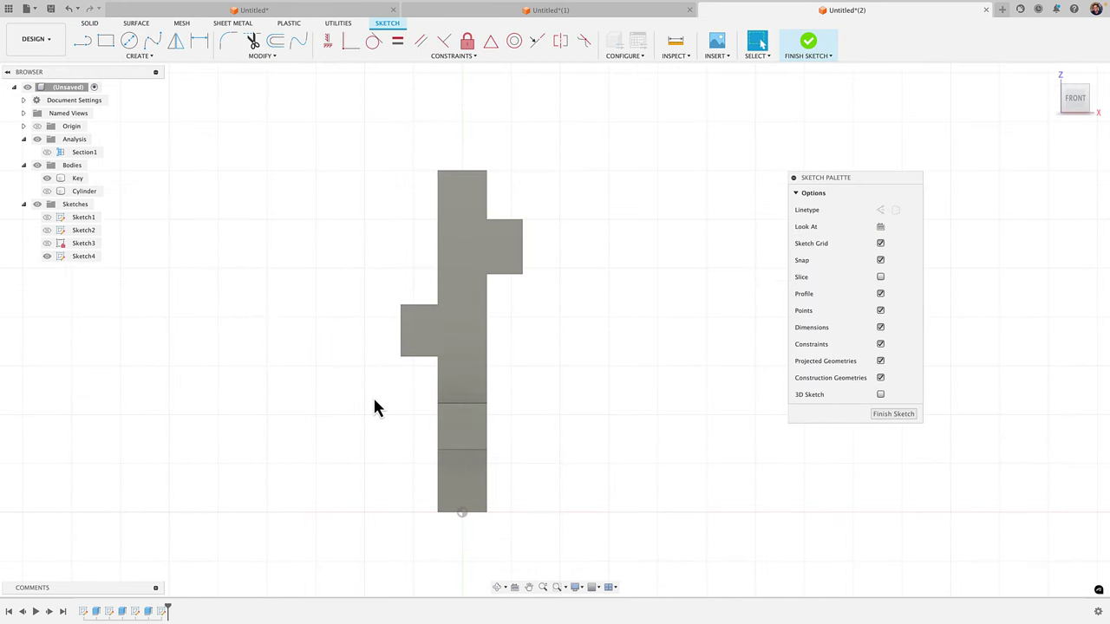
key(p)
click(486, 248)
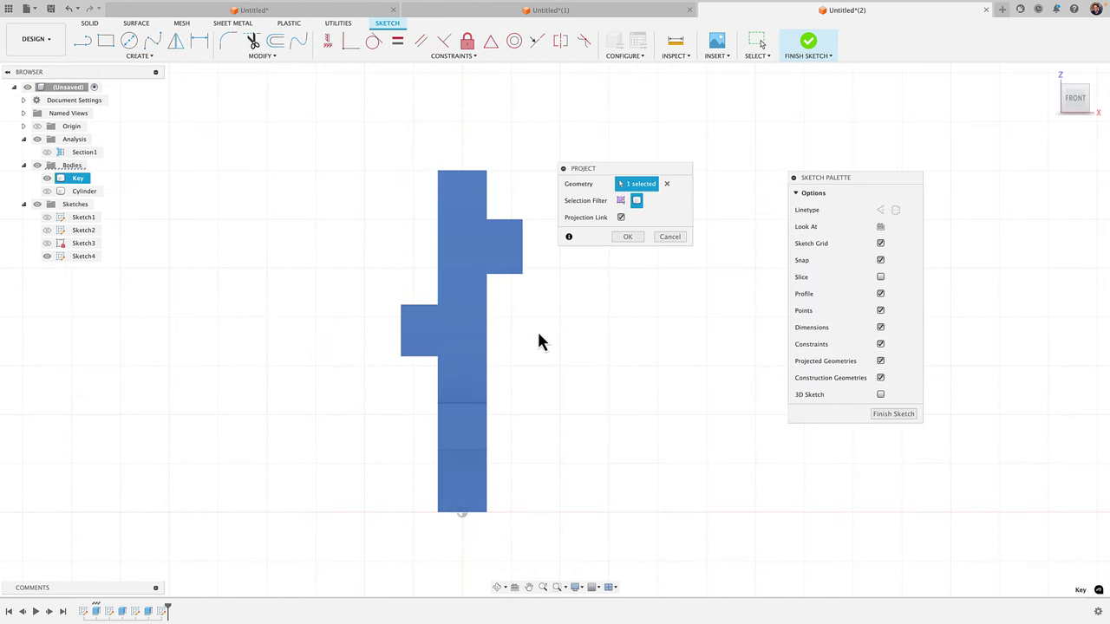
click(621, 239)
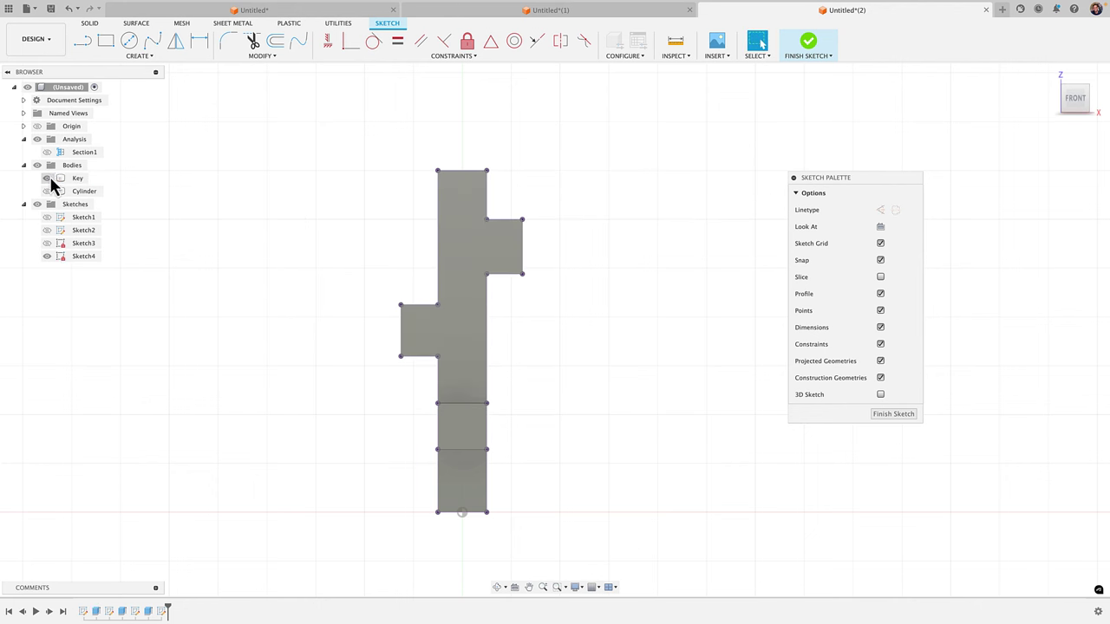
middle_drag(395, 392, 392, 378)
Step: Draw a vertical line from the origin to the midpoint of the projected outline's upper edge, convert it to a centerline and finish the sketch
key(l)
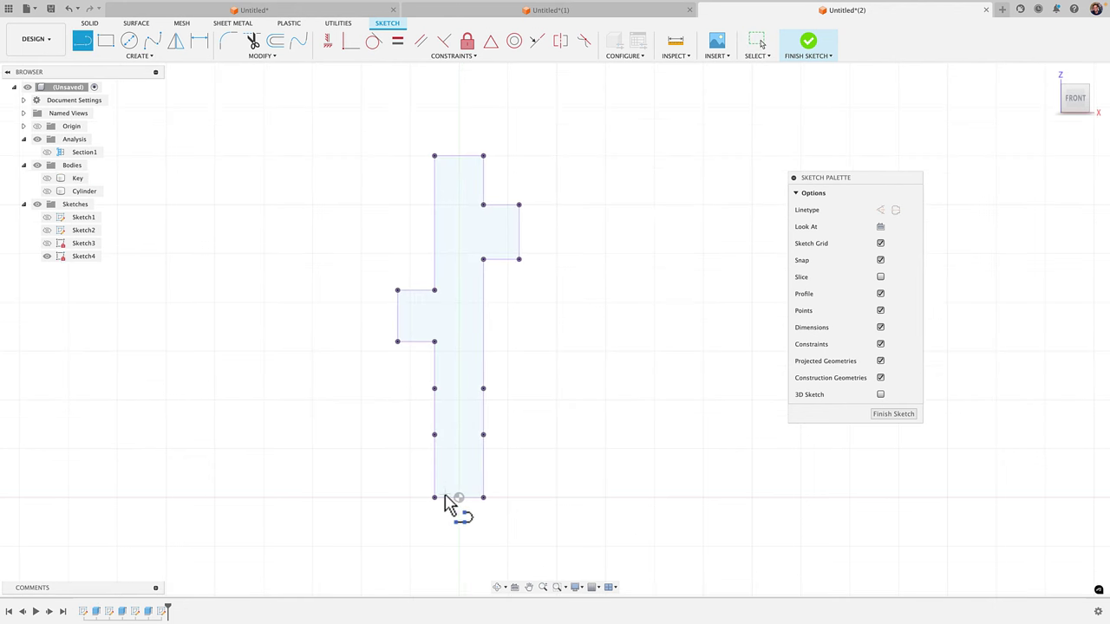
click(458, 497)
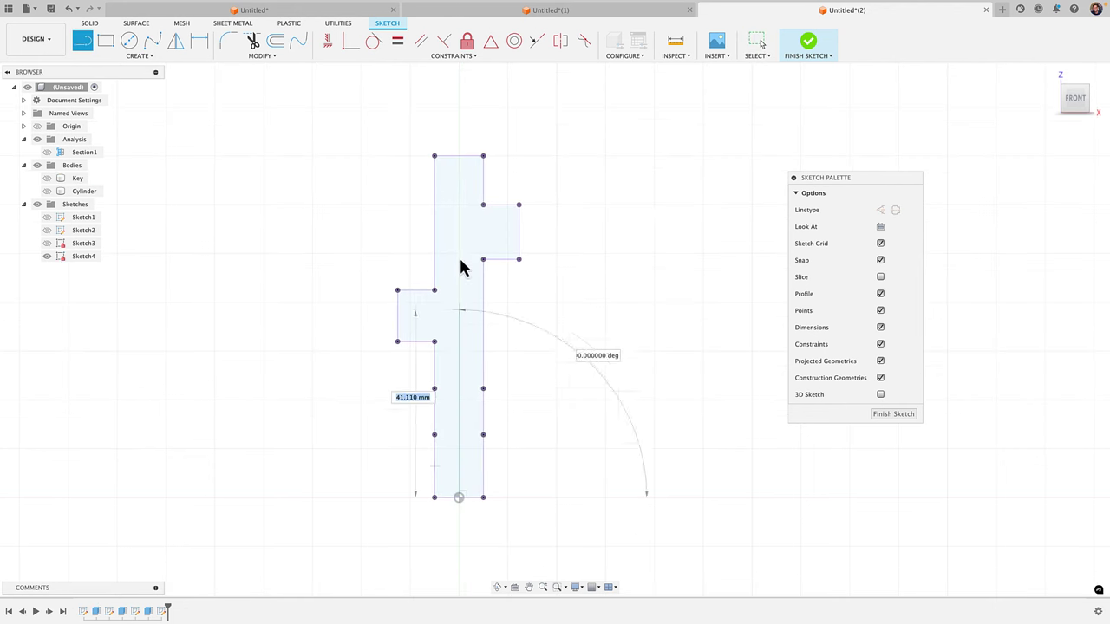
double_click(459, 156)
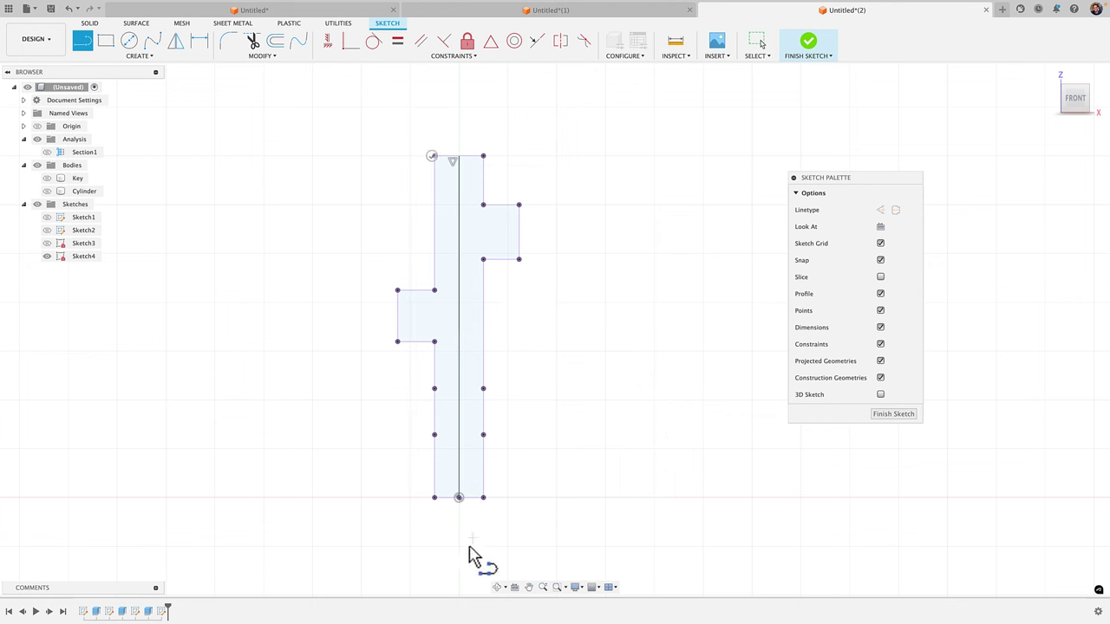
key(Escape)
click(460, 299)
click(896, 211)
click(379, 186)
click(804, 50)
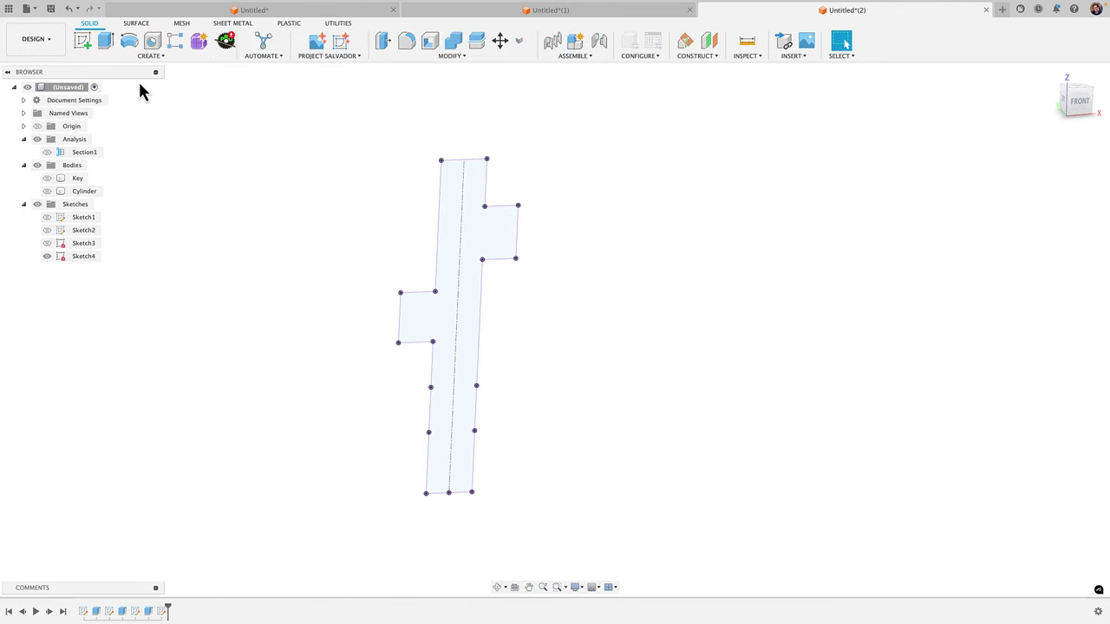
Step: Revolve the half profile containing the upper block 360° about the centerline as a new body
click(143, 57)
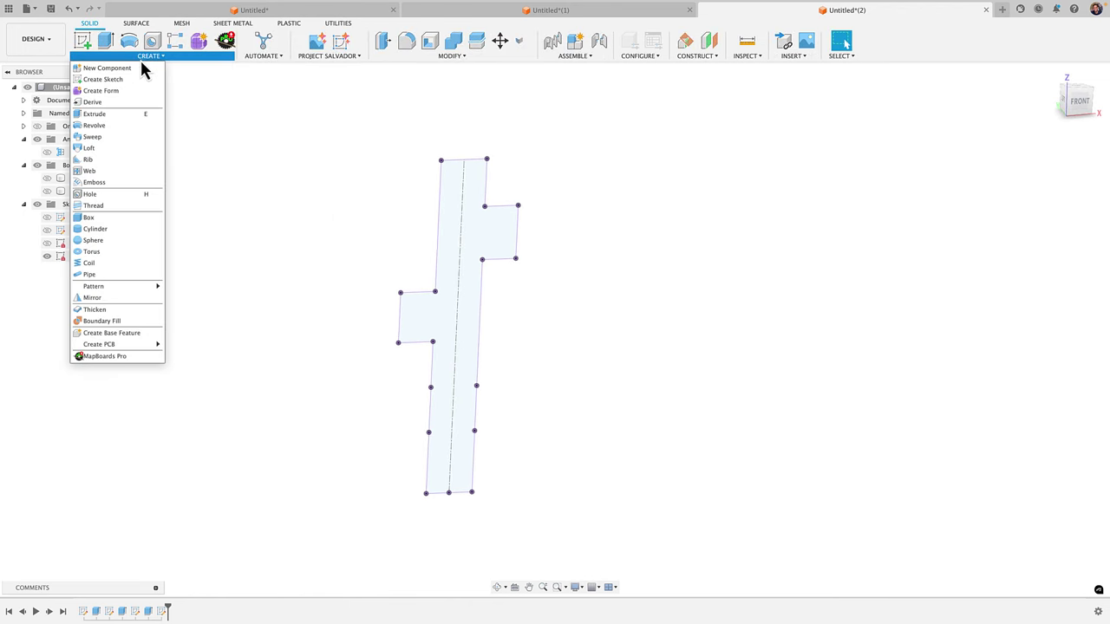
click(114, 127)
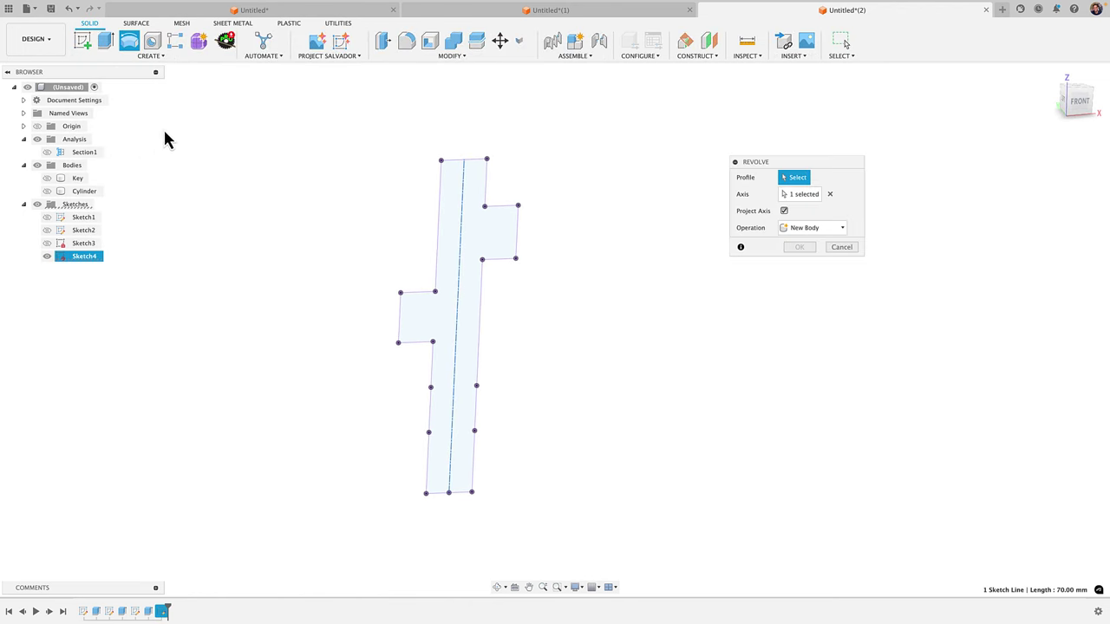
click(492, 243)
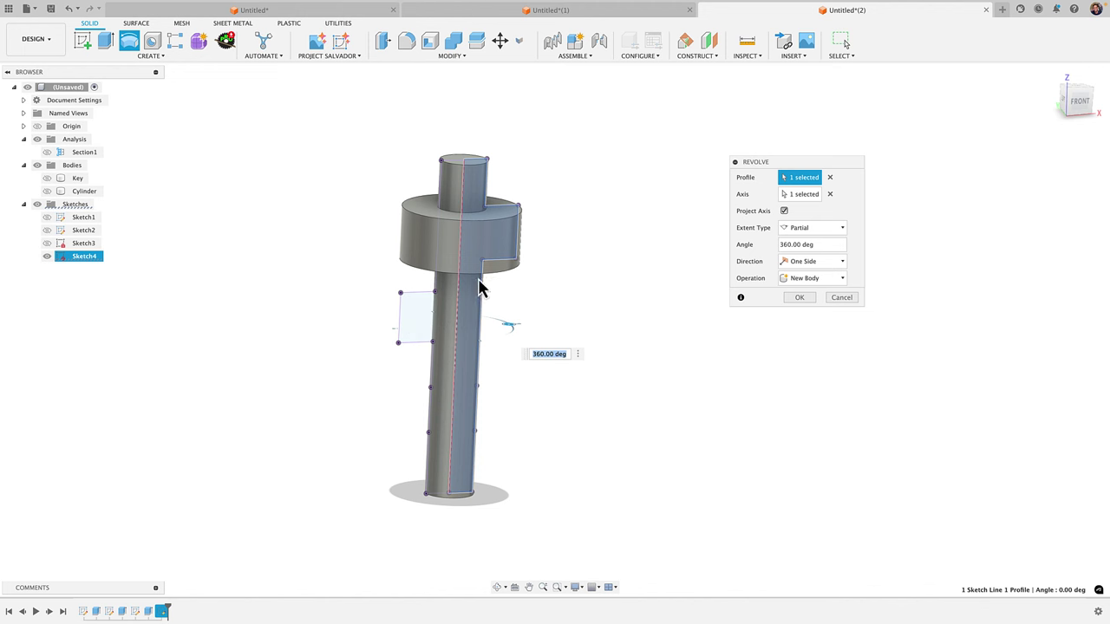
click(1079, 102)
middle_drag(337, 272, 373, 330)
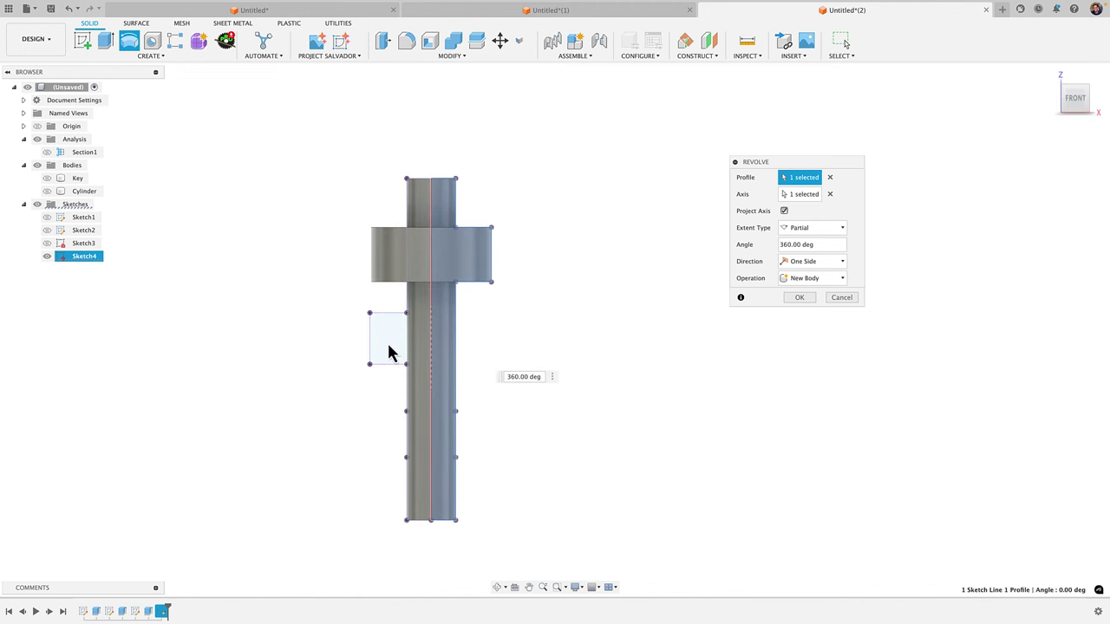
click(796, 303)
Step: Revolve the opposite half profile with the middle block 360° about the same centerline, using the Join operation
right_click(677, 290)
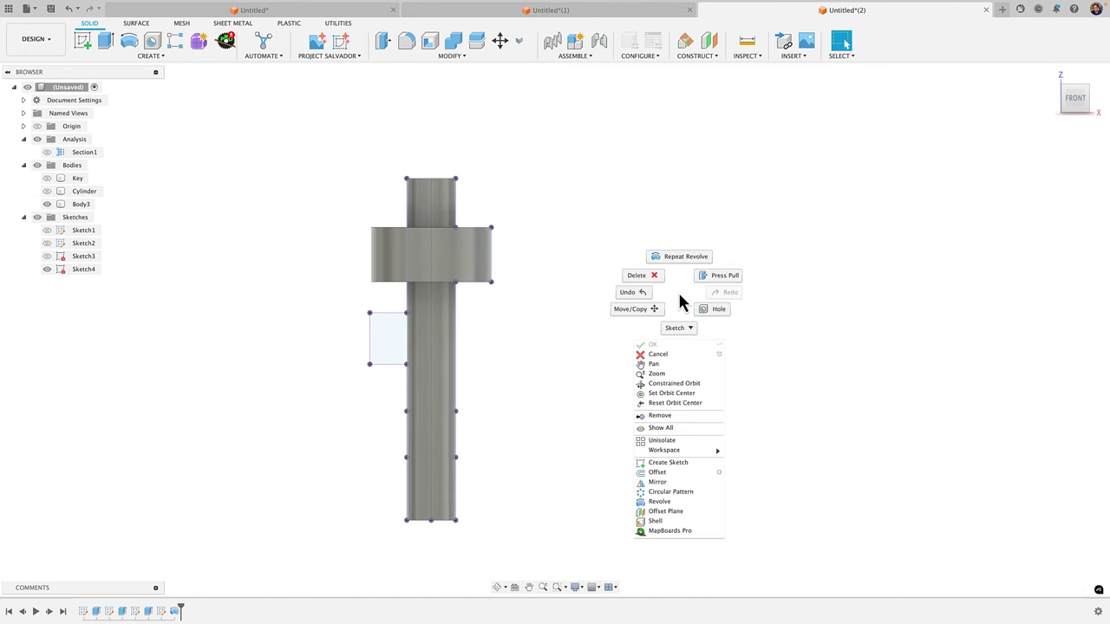
click(682, 267)
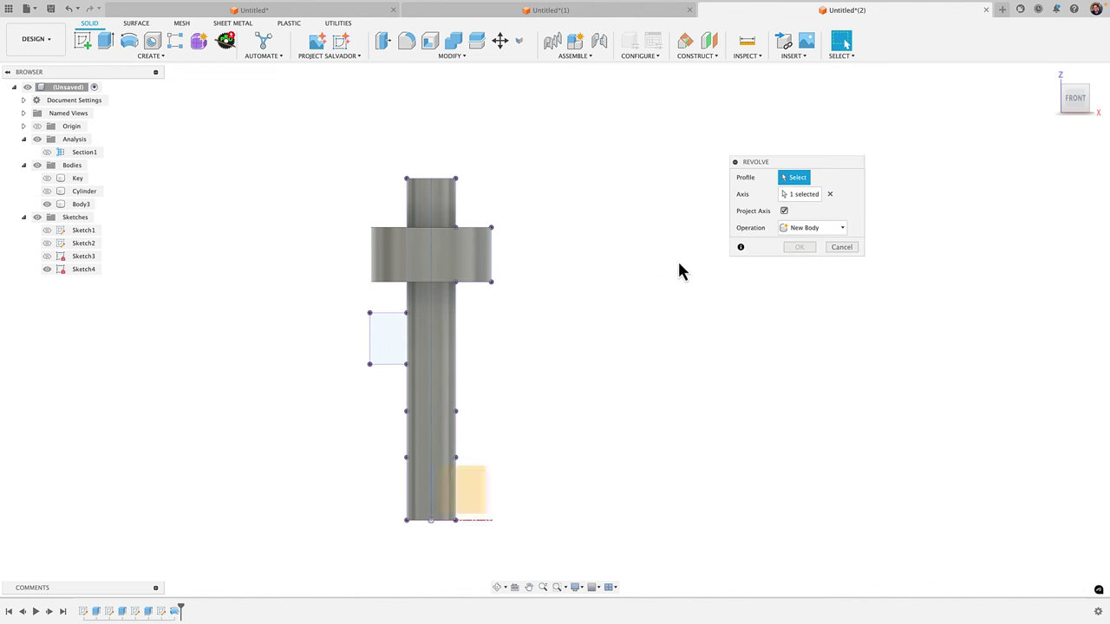
click(394, 347)
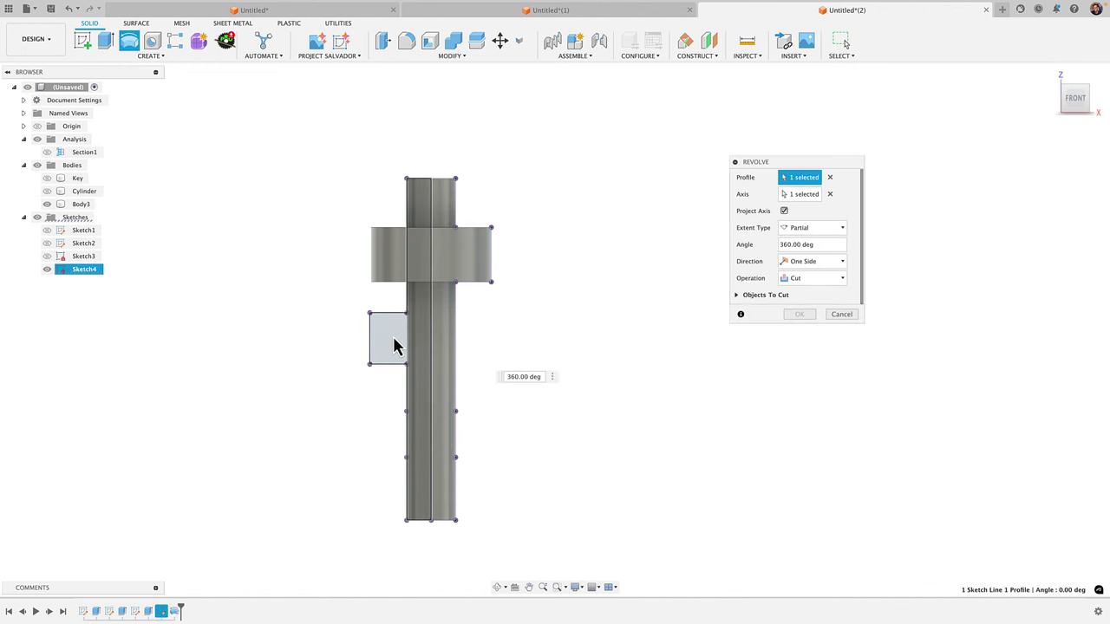
click(830, 279)
click(812, 294)
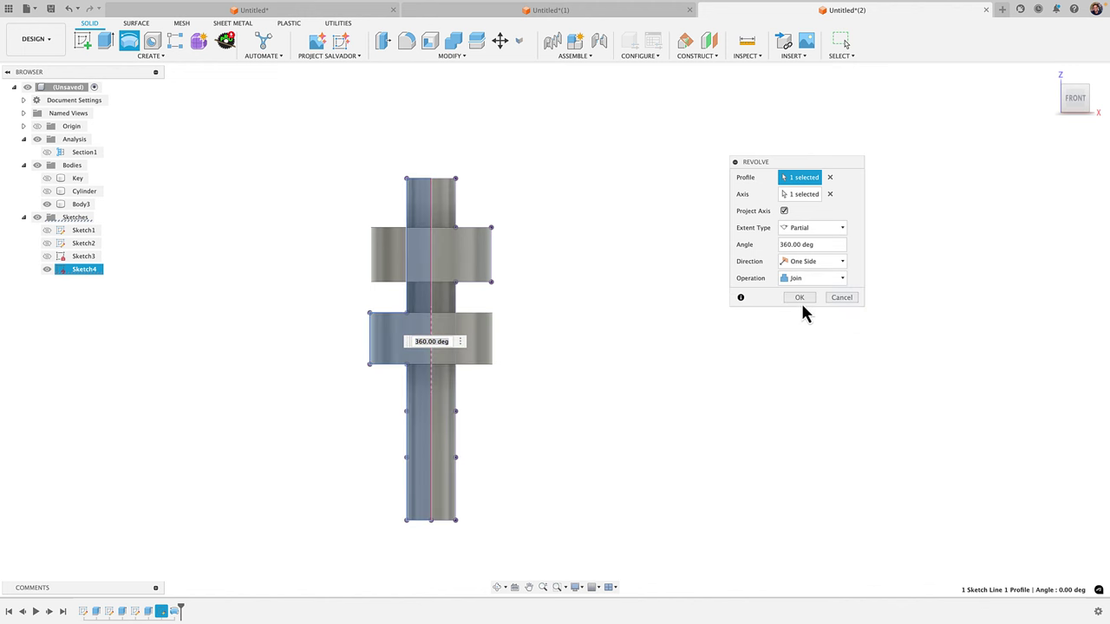
click(800, 299)
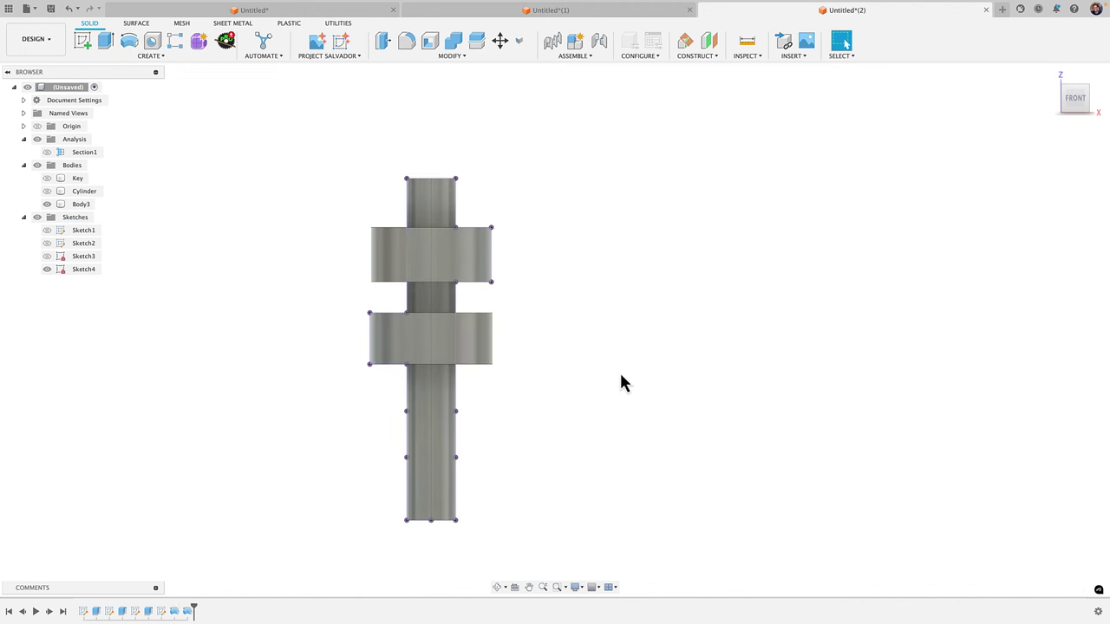
Step: Hide Sketch4 and the revolved Body3, and show the Key body again in a perspective view
click(47, 270)
click(45, 269)
click(47, 179)
shift+middle_drag(308, 395, 416, 420)
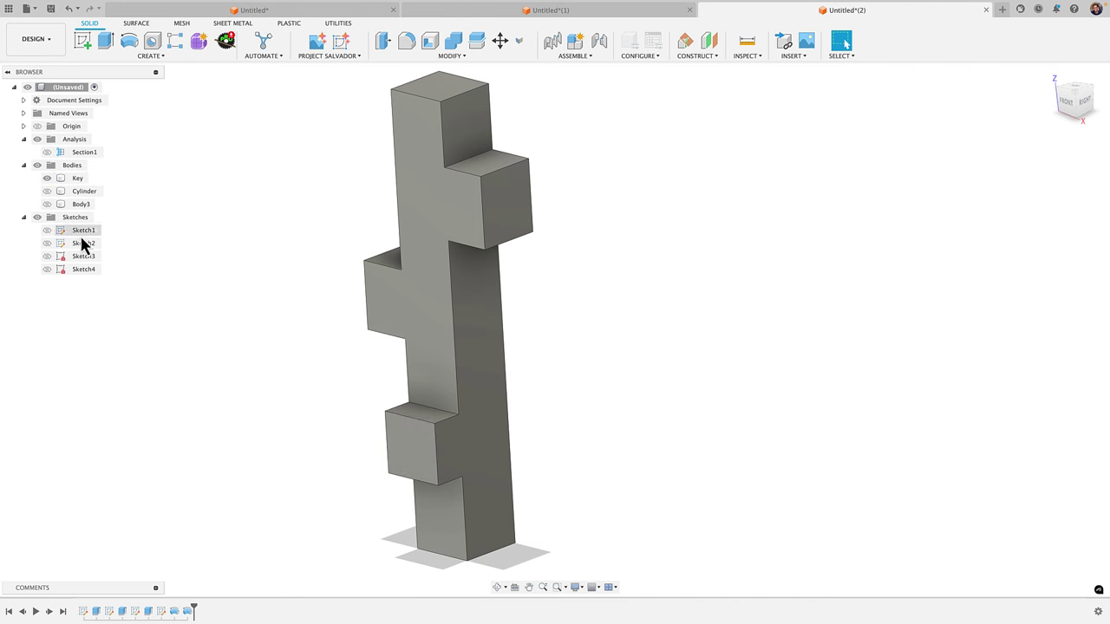
Step: Examine Sketch4 with and without the Key body, ending with the sketch hidden and the Key shown
click(48, 269)
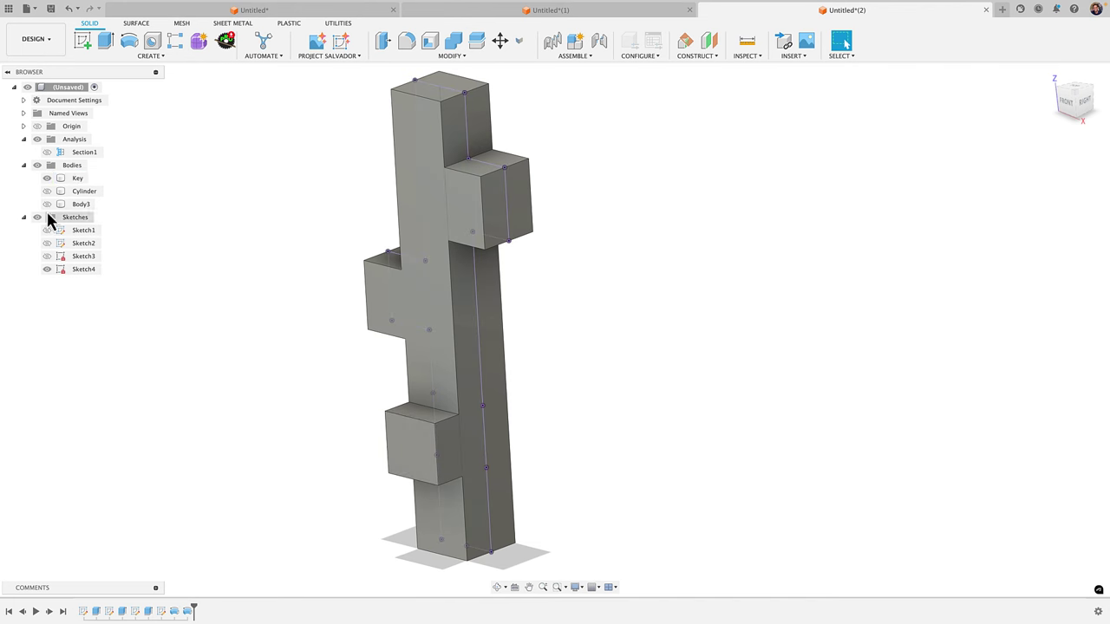
click(48, 177)
shift+middle_drag(260, 389, 288, 379)
scroll(288, 380, down, 2)
click(47, 269)
click(48, 178)
scroll(339, 359, down, 3)
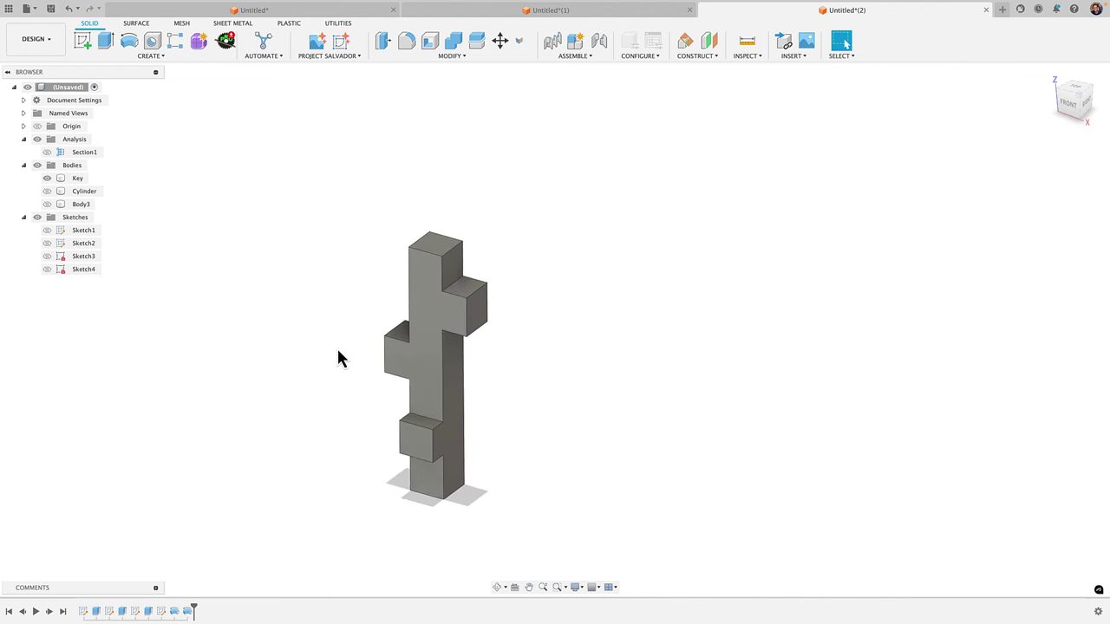
Step: Face the Key from its right side and start a new sketch on the YZ origin plane
shift+middle_drag(810, 245, 763, 208)
click(1082, 102)
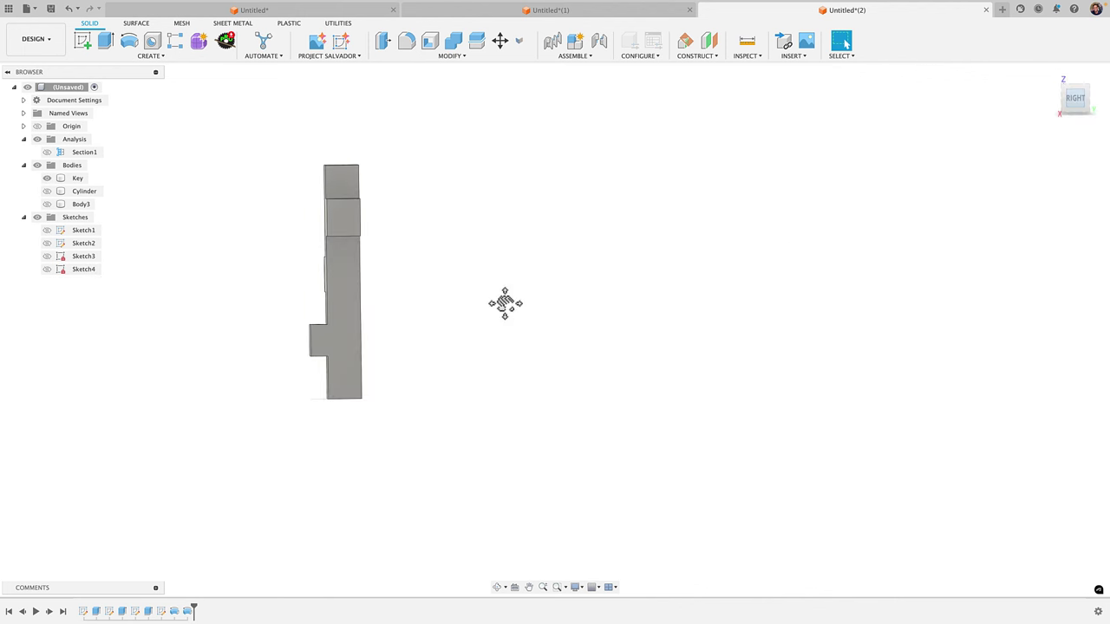
scroll(391, 392, up, 3)
scroll(413, 418, down, 1)
click(89, 48)
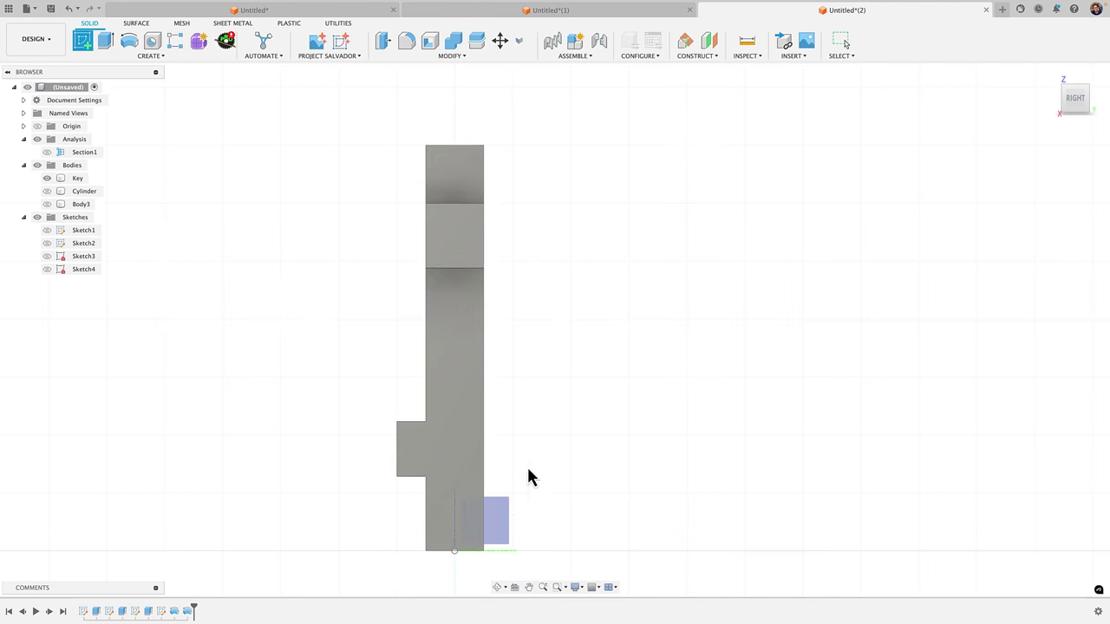
click(508, 441)
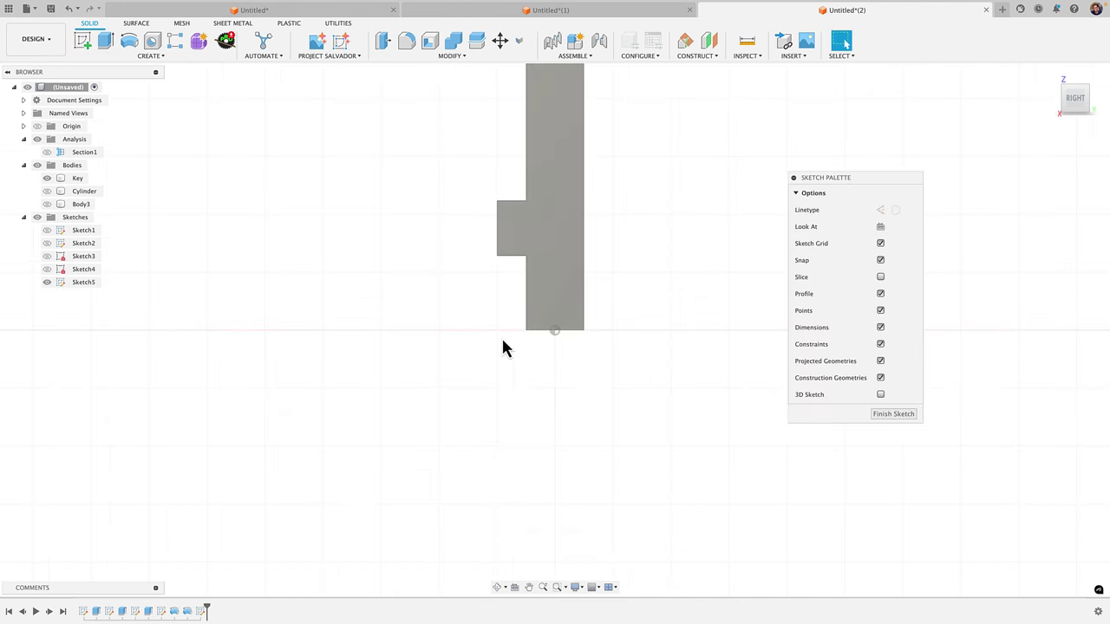
middle_drag(503, 343, 404, 474)
middle_drag(419, 420, 394, 465)
click(375, 446)
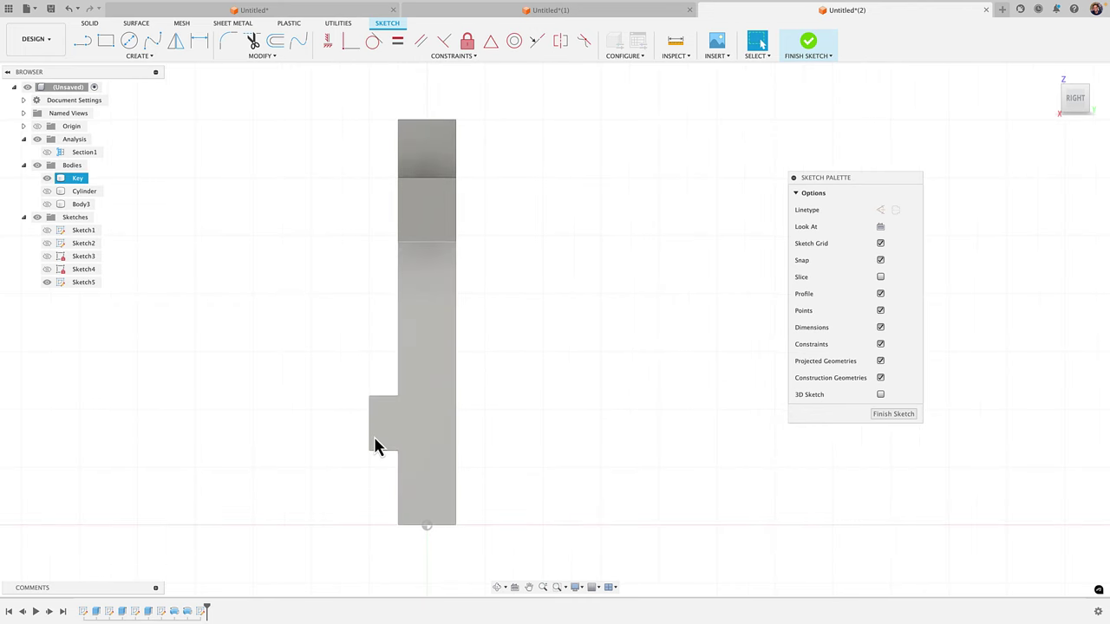
shift+middle_drag(422, 428, 404, 268)
key(Escape)
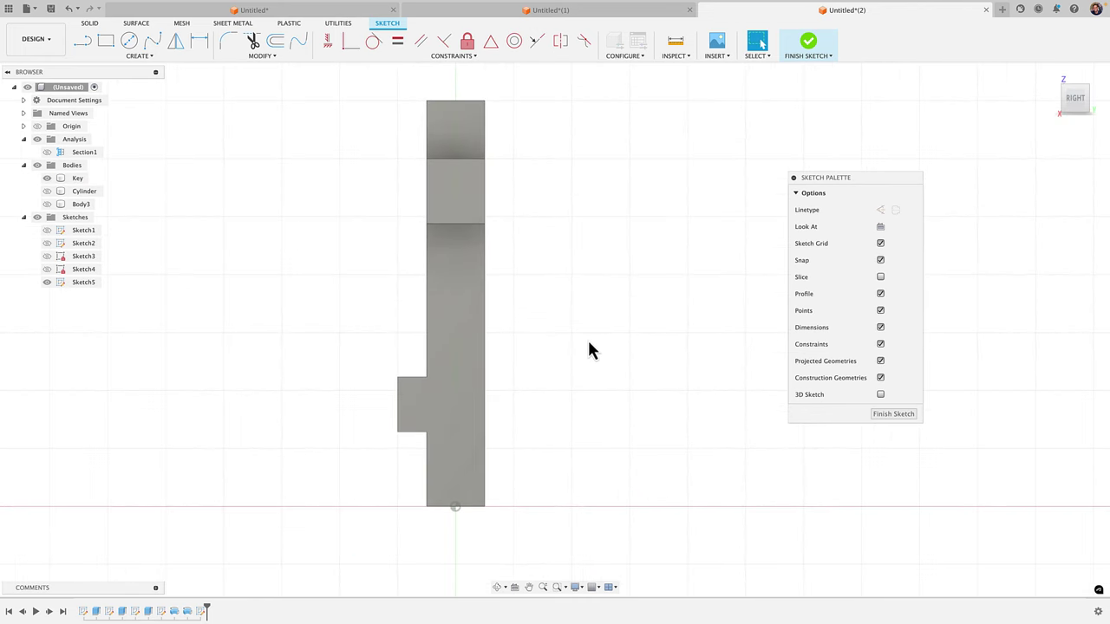
Step: Project the whole Key body into the side-view sketch with Projection Link on
key(p)
click(473, 364)
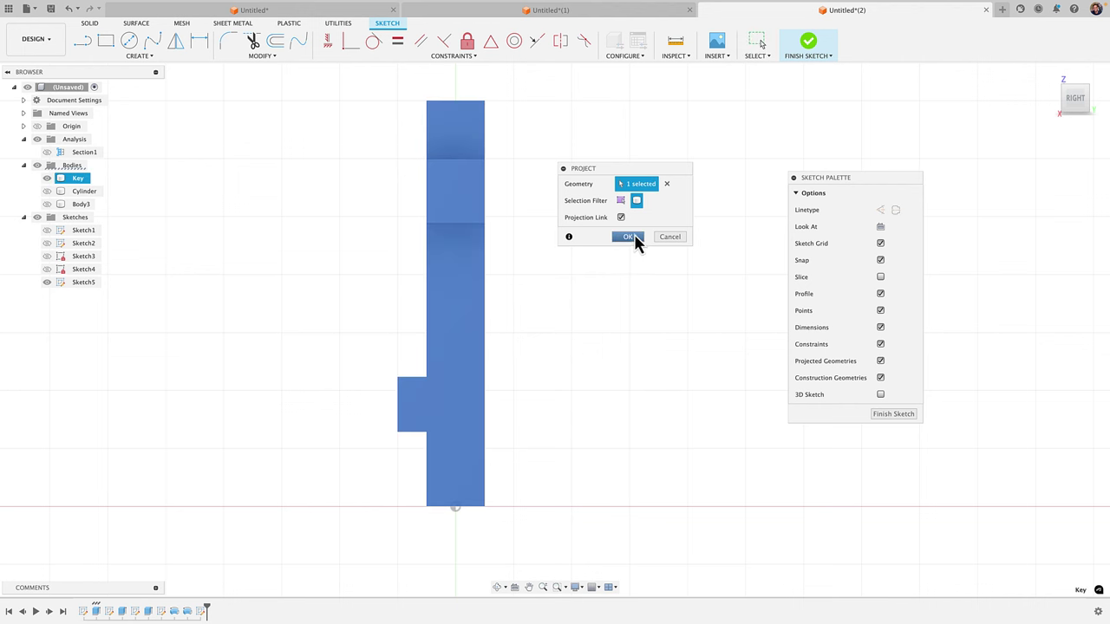
click(628, 237)
Step: Draw a centerline from the origin to the upper edge's midpoint in the side-view sketch, hide the Key and finish the sketch
key(l)
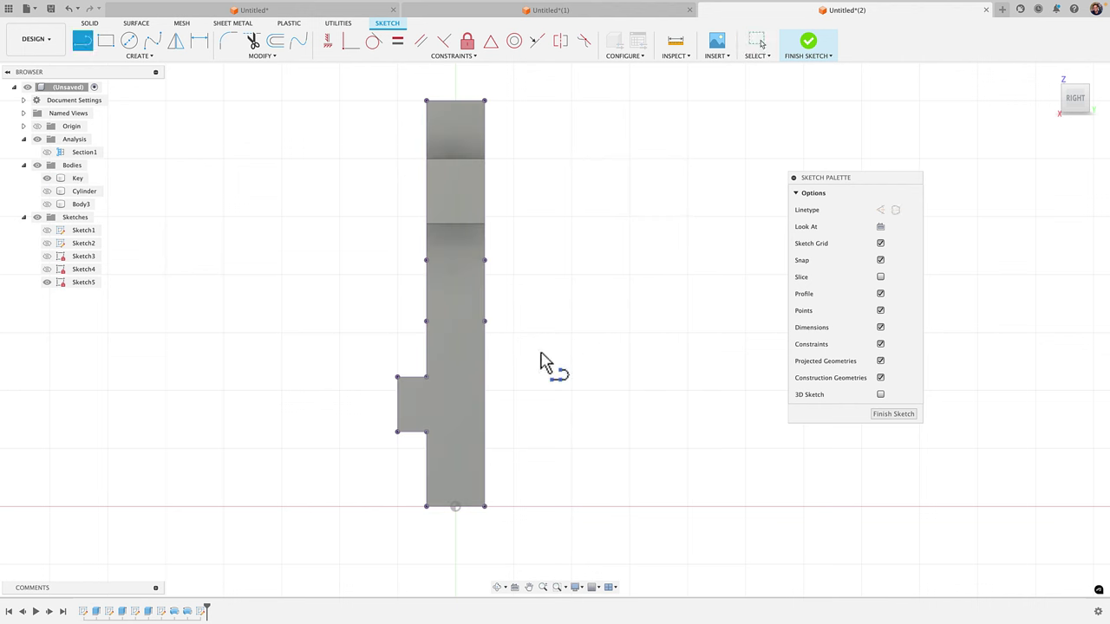
click(456, 506)
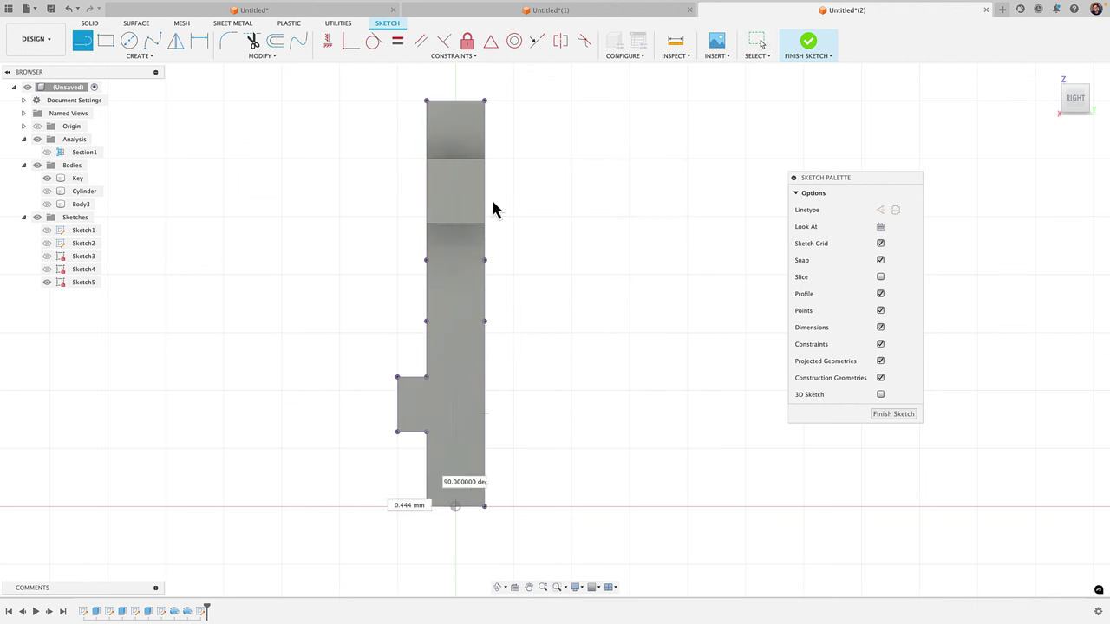
click(456, 102)
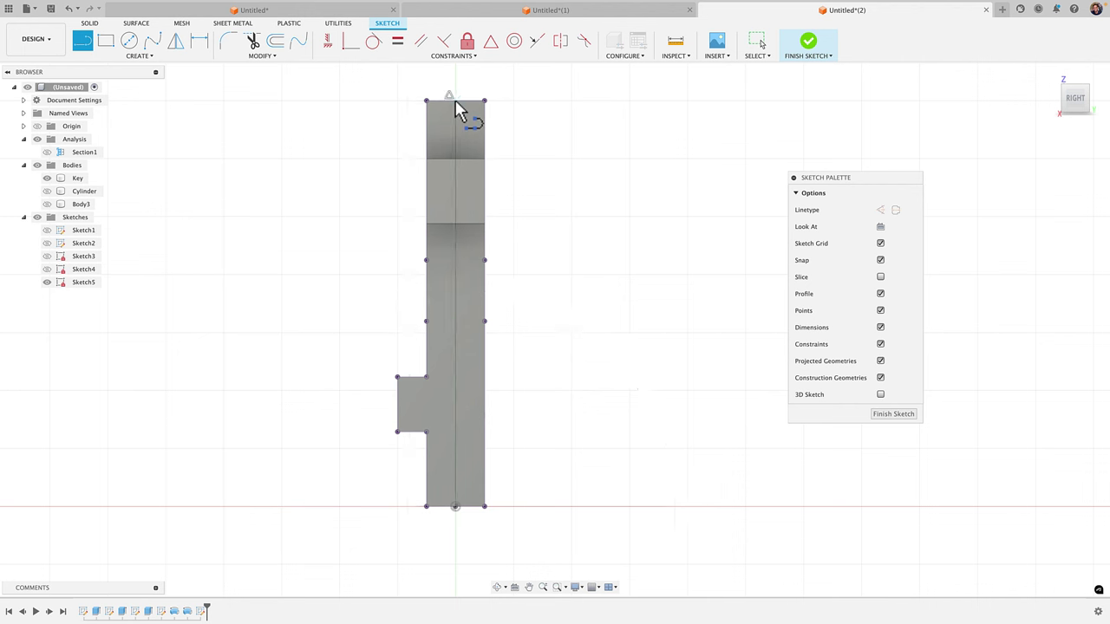
key(Escape)
click(47, 178)
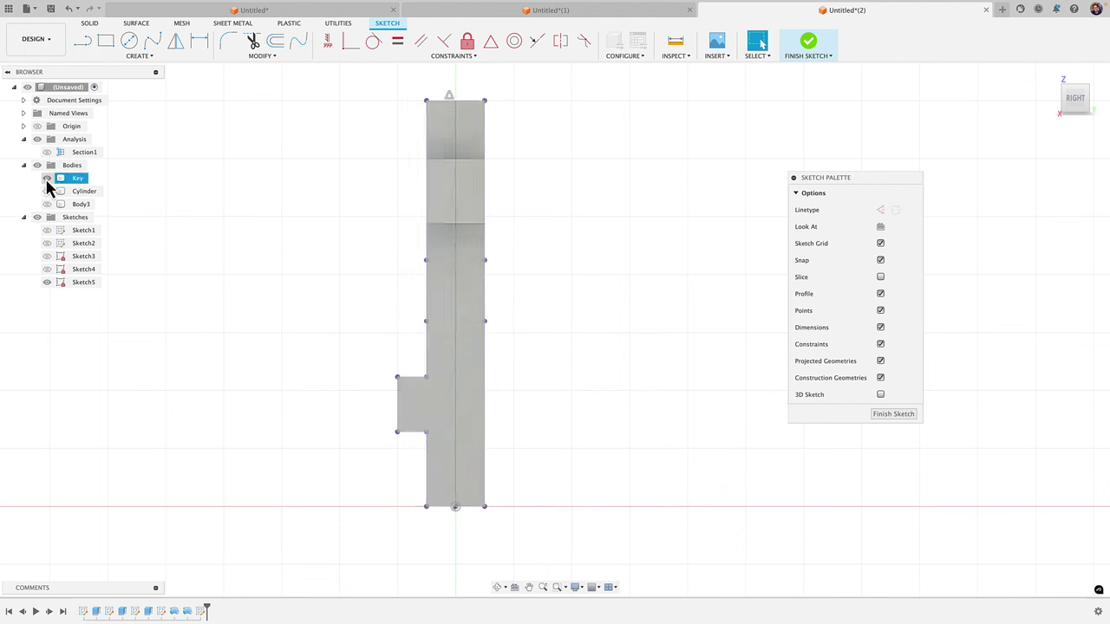
click(455, 179)
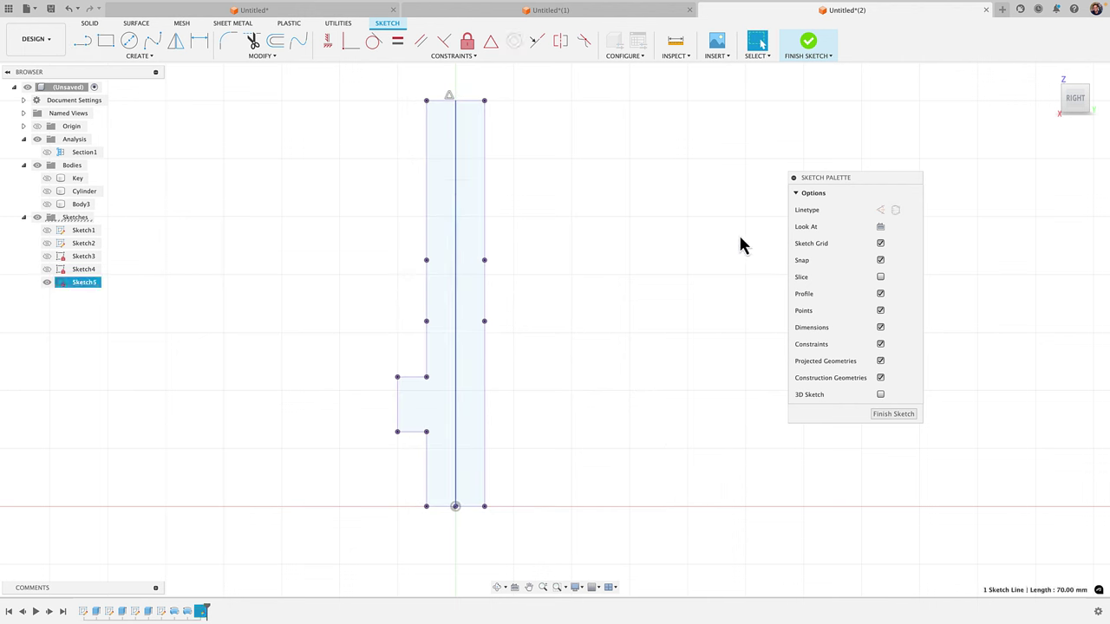
click(897, 216)
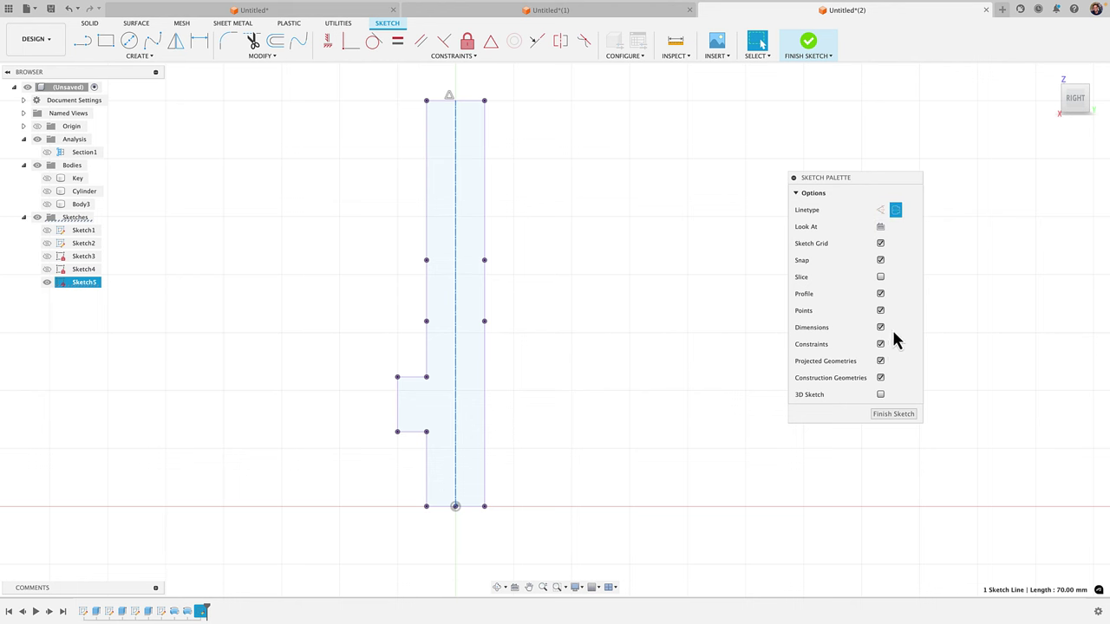
click(807, 48)
Step: Revolve the side-view sketch's half profile 360° about its centerline and join it to Body3
click(116, 57)
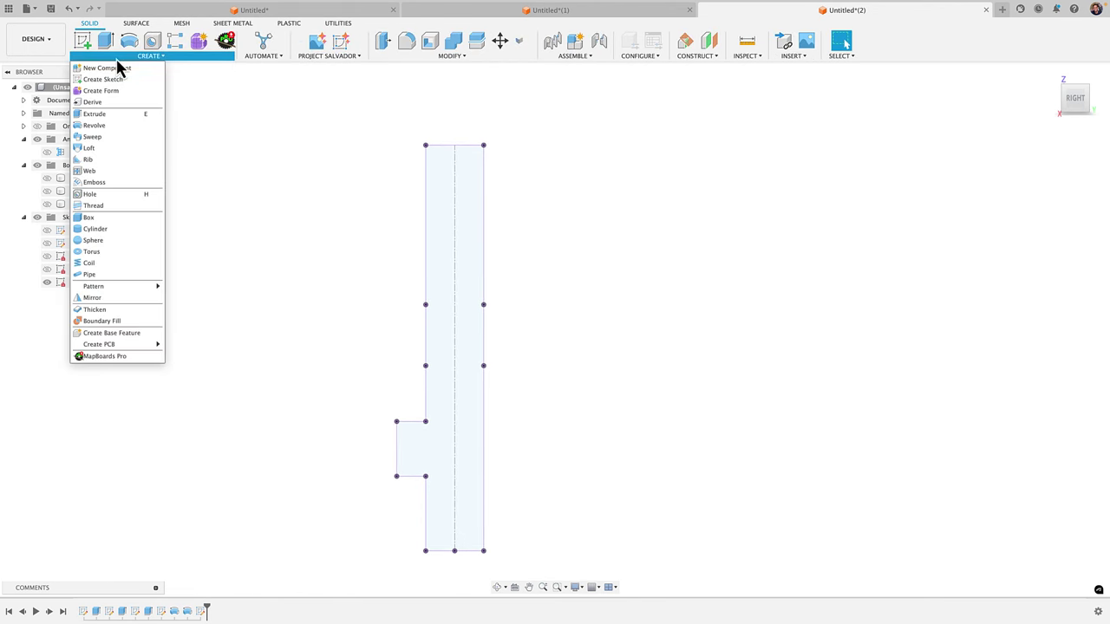
click(97, 125)
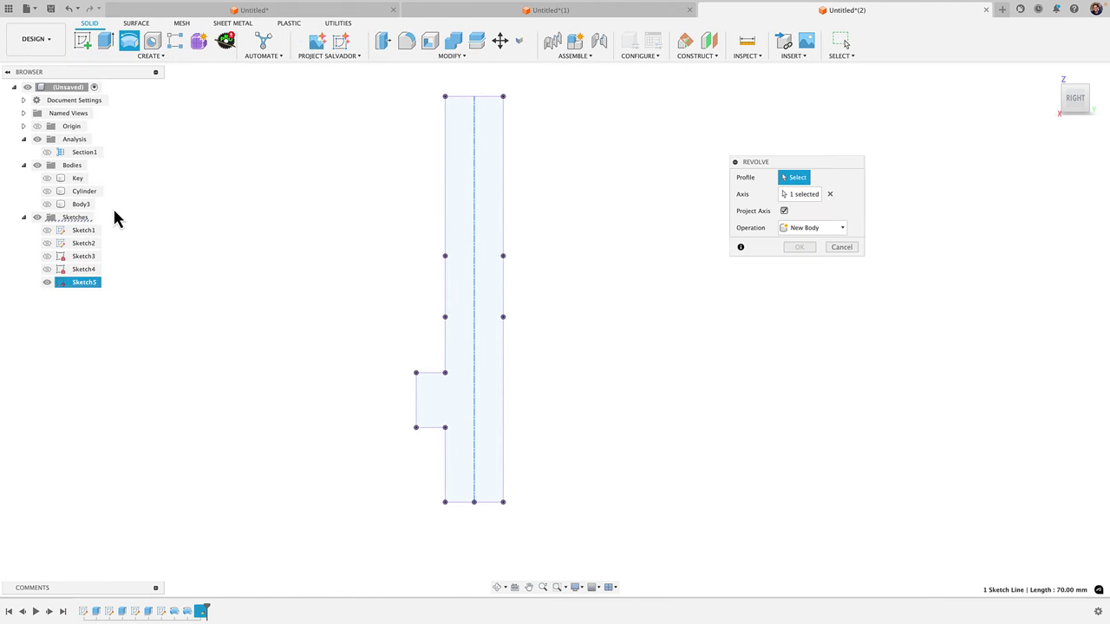
click(47, 203)
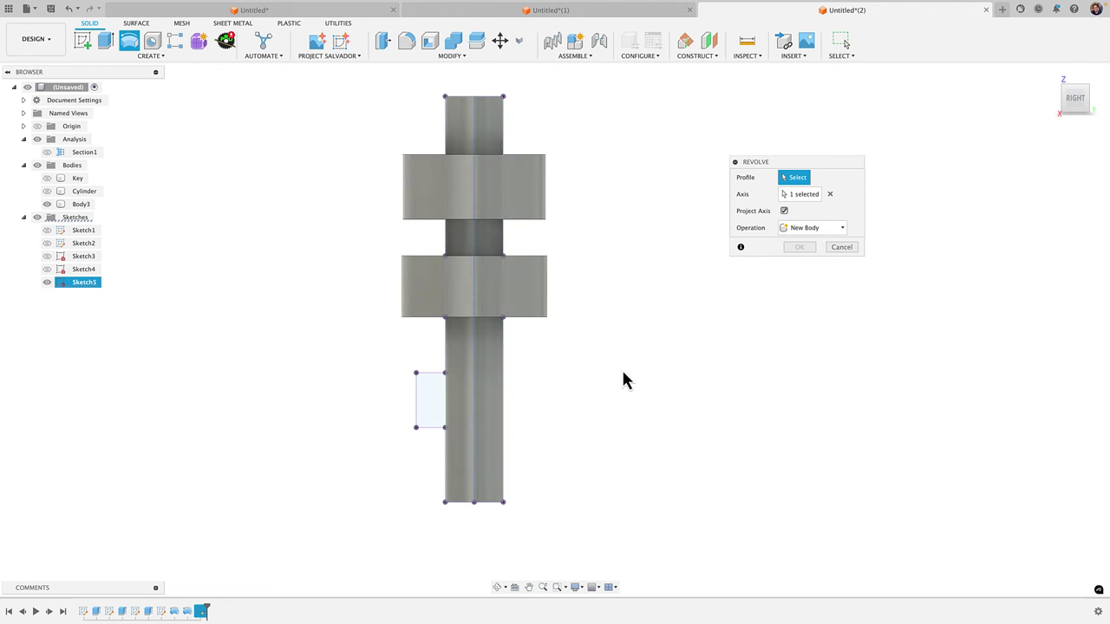
click(436, 410)
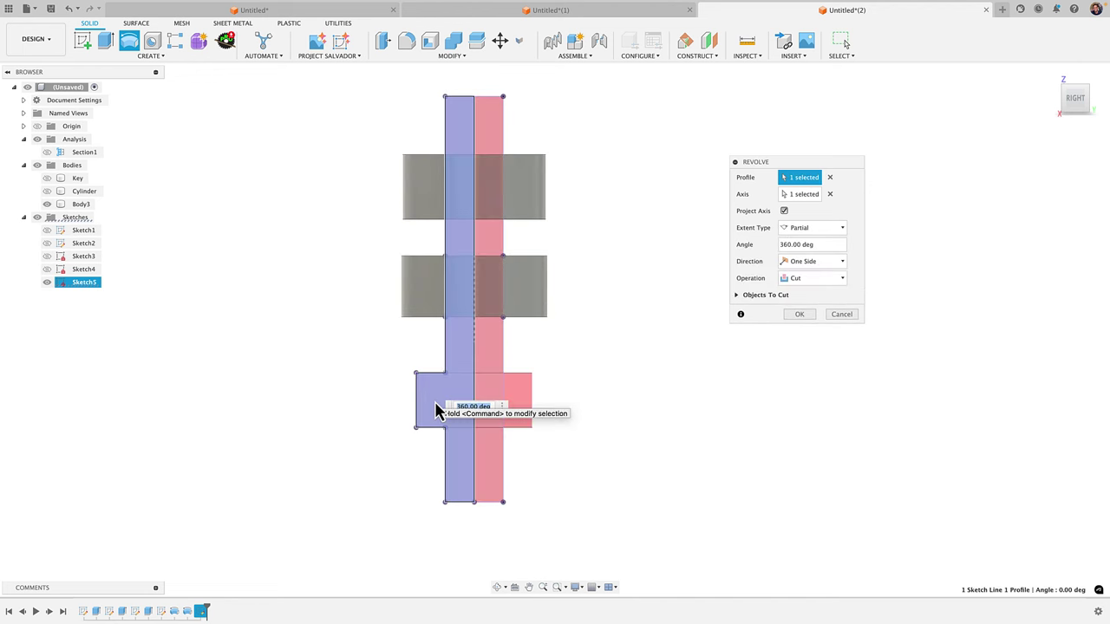
click(793, 278)
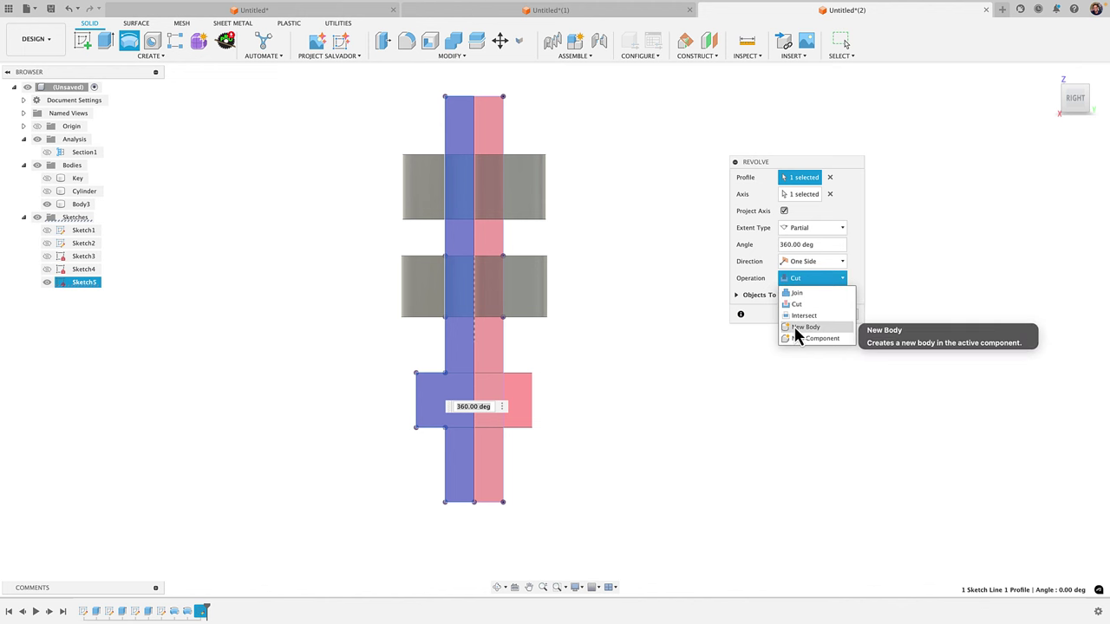
click(798, 294)
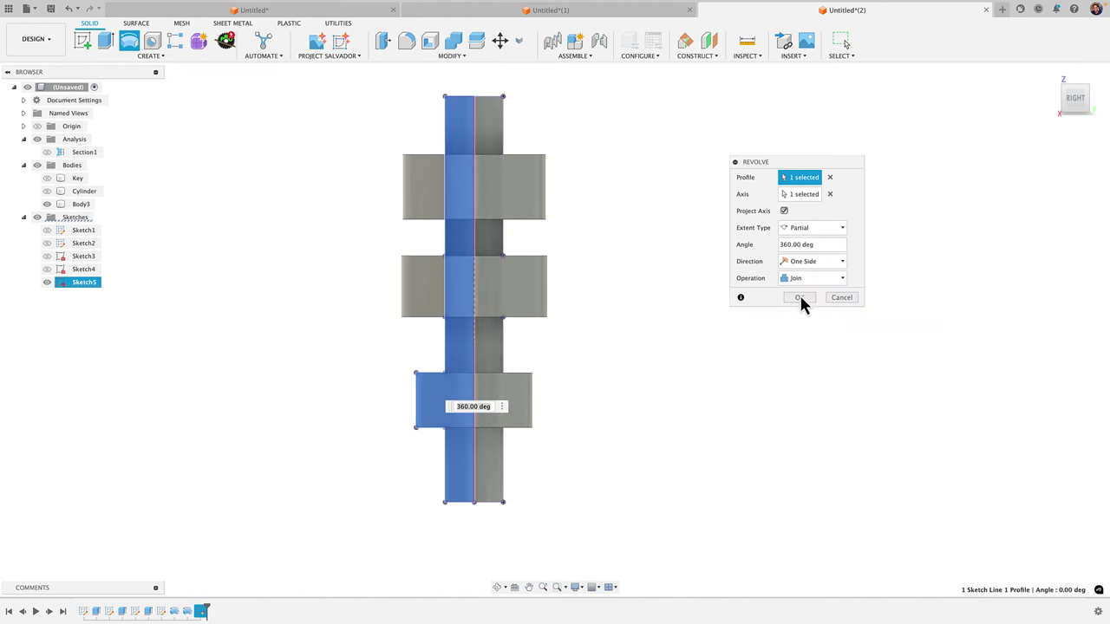
click(798, 297)
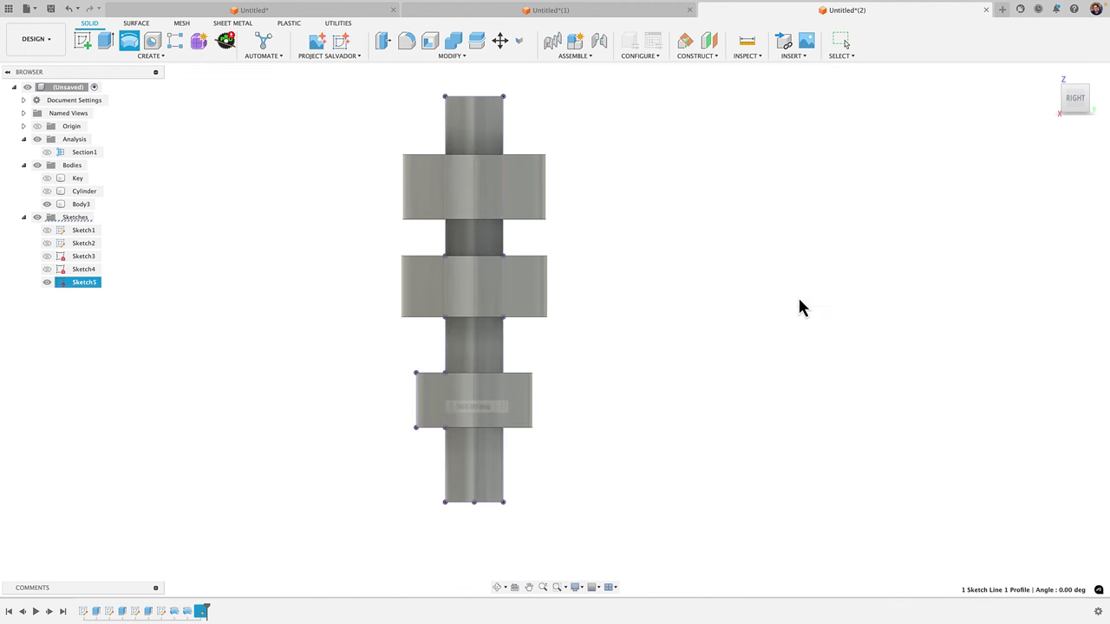
Step: Rename Body3 as "Rovolved Body" and hide Sketch5
click(83, 208)
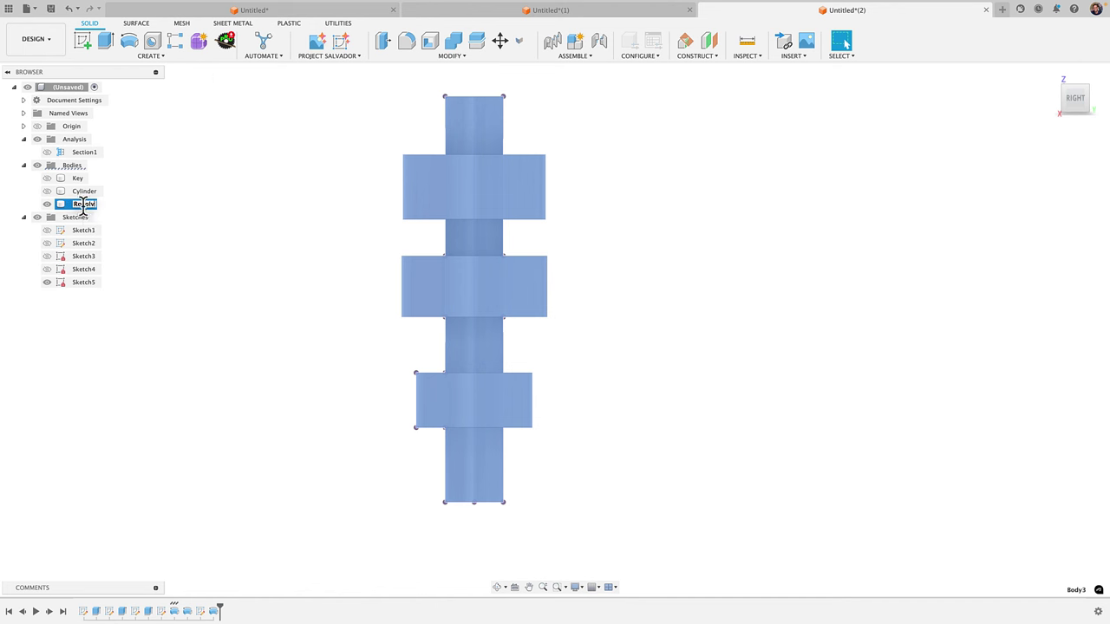
click(173, 275)
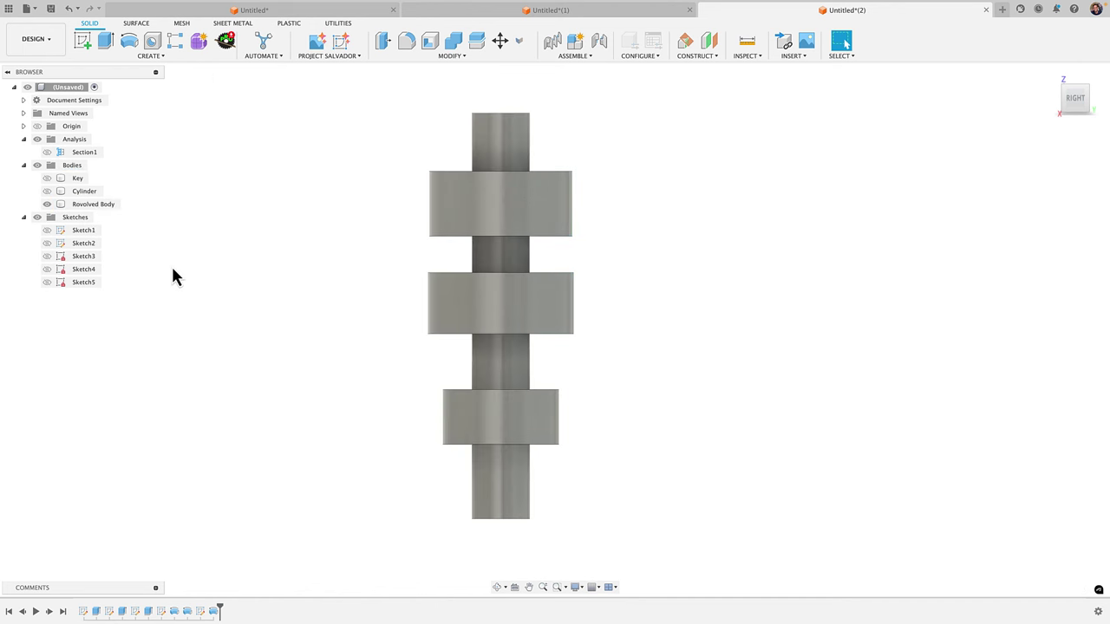
Step: Compare the Key with its revolved body by showing each one alone, ending with only the revolved body shown
click(47, 178)
click(47, 191)
click(47, 203)
click(47, 178)
shift+middle_drag(405, 320, 353, 314)
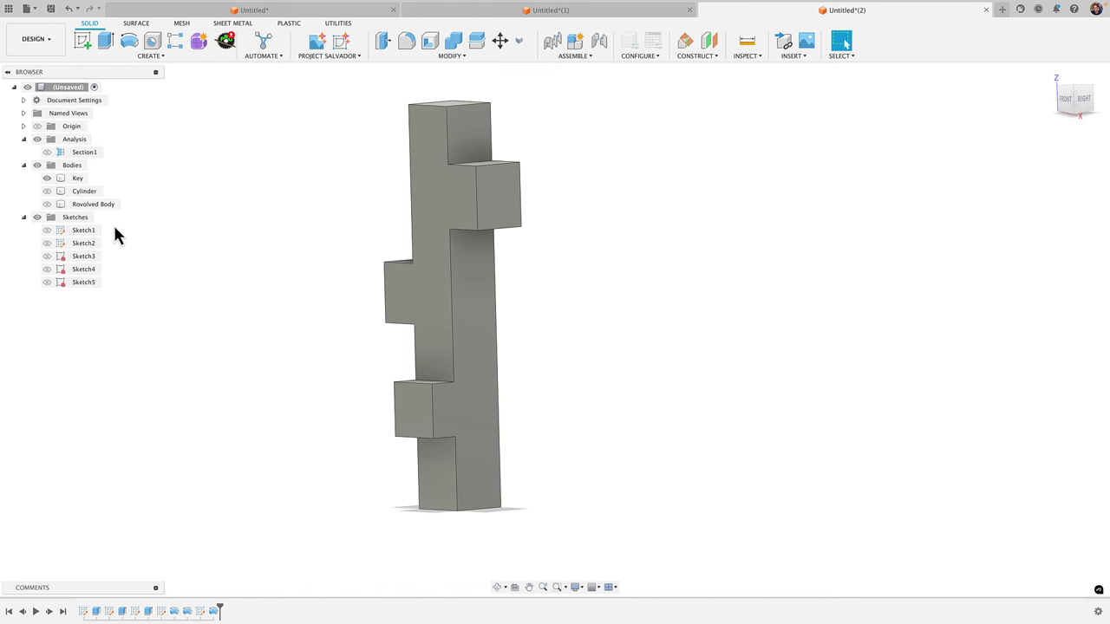
click(47, 177)
click(47, 203)
shift+middle_drag(298, 362, 307, 404)
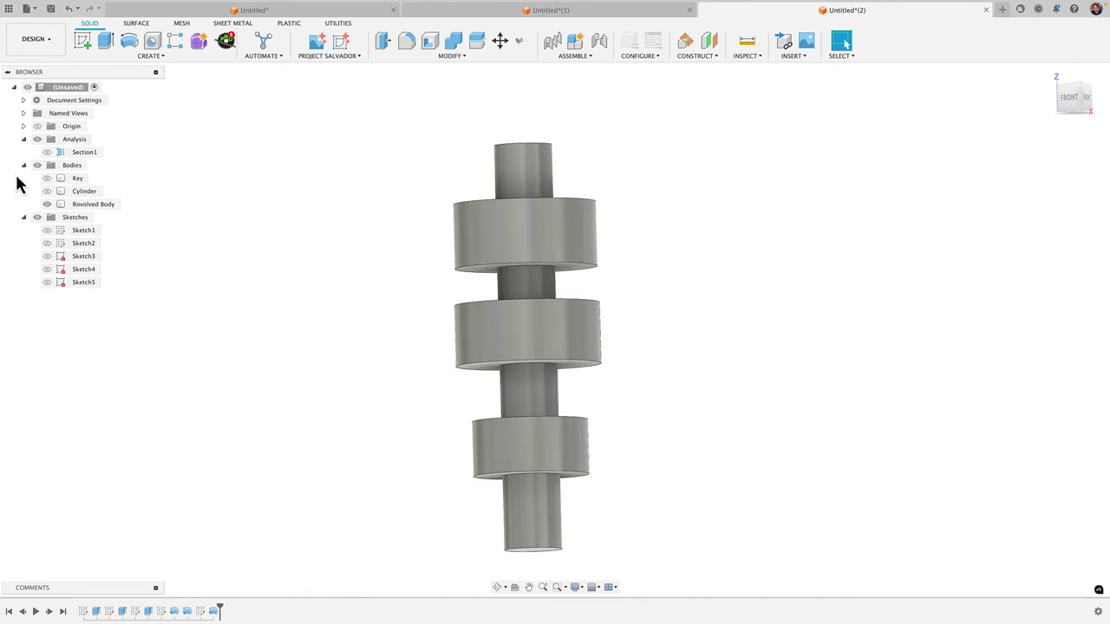
Step: Show the Cylinder and cut the revolved body out of it with Combine, keeping the tool body
click(47, 190)
shift+middle_drag(268, 297, 325, 130)
click(418, 56)
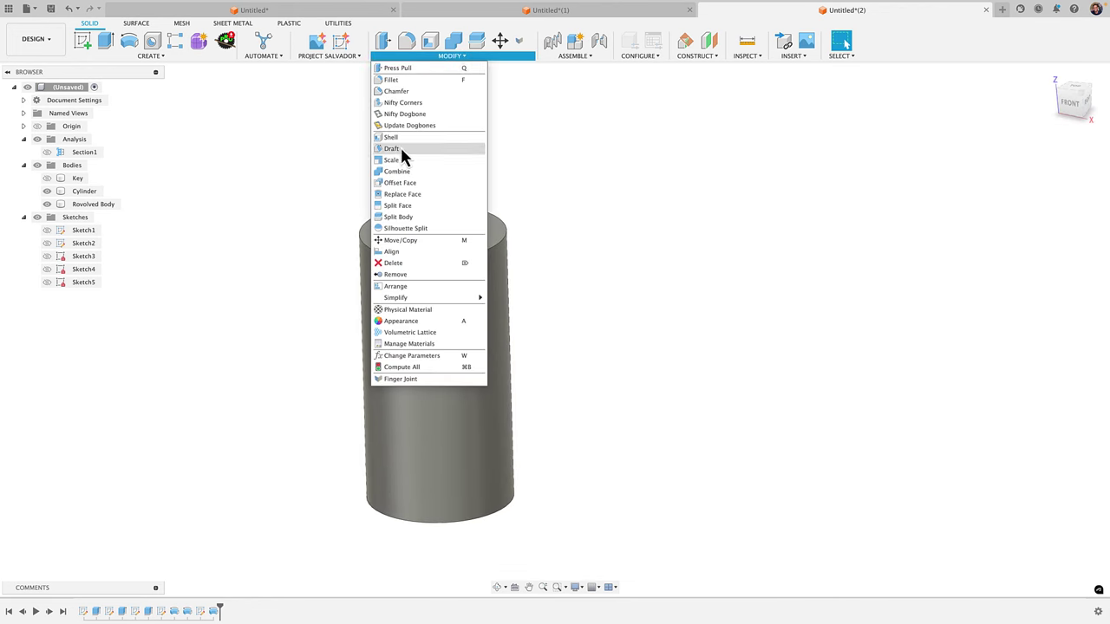
click(399, 171)
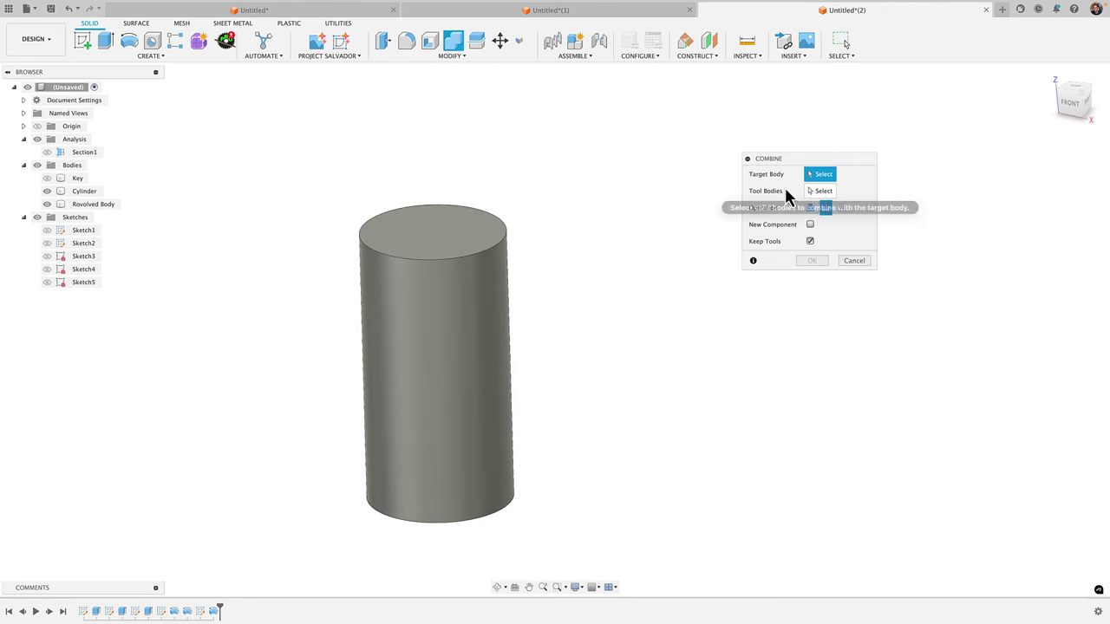
click(465, 361)
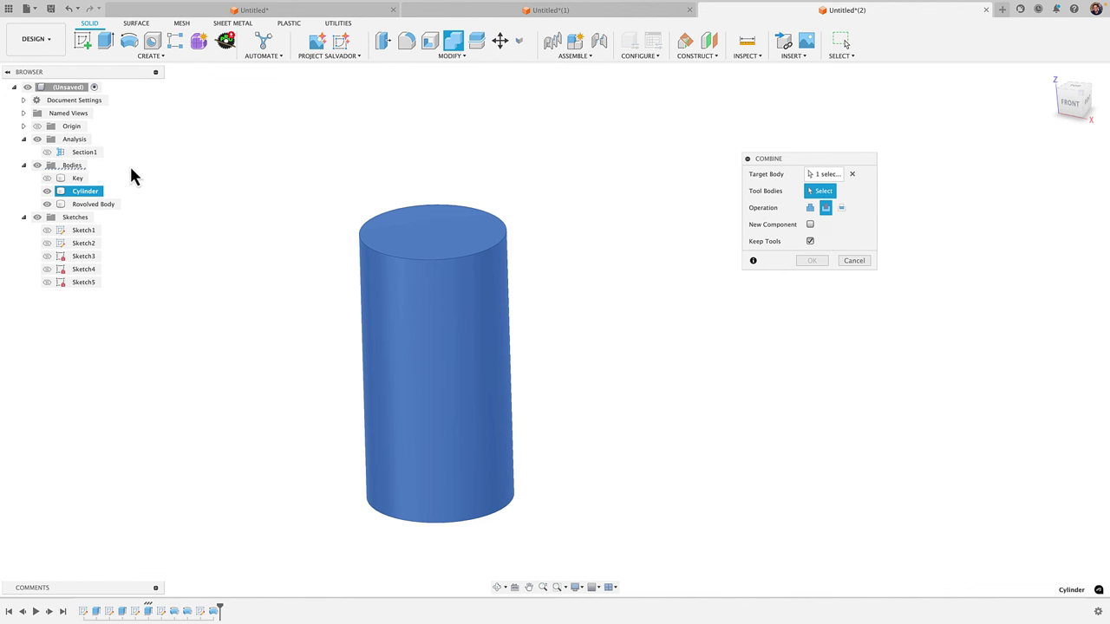
click(111, 205)
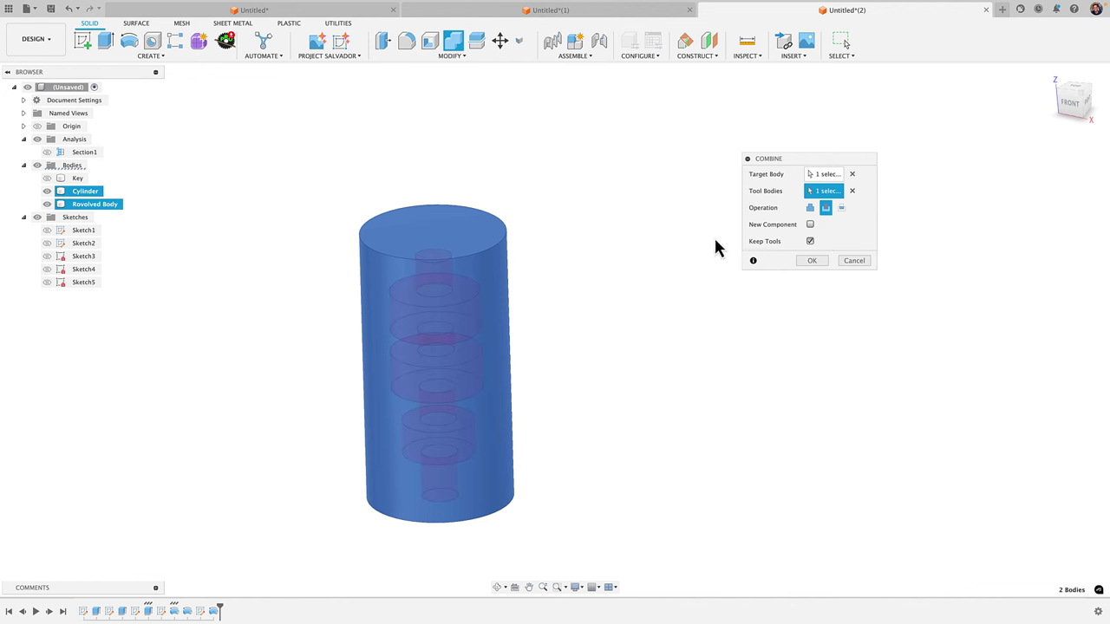
click(812, 261)
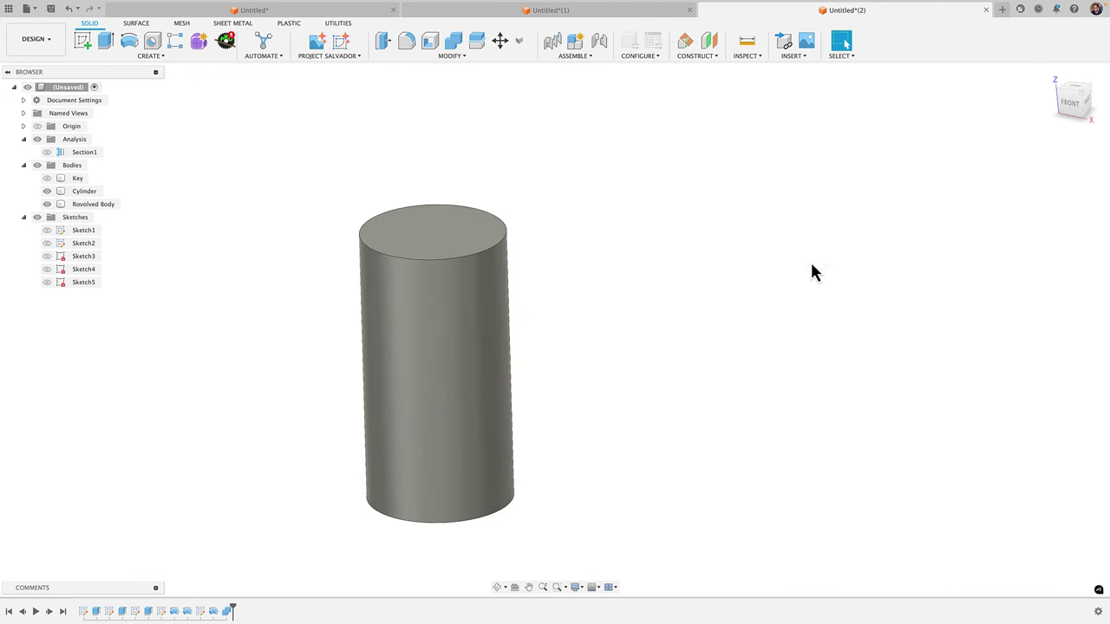
Step: Hide the revolved body, turn on Section1 and examine the Cylinder's cavity in comparison with the Key
click(50, 206)
click(49, 206)
click(48, 152)
shift+middle_drag(323, 354, 171, 381)
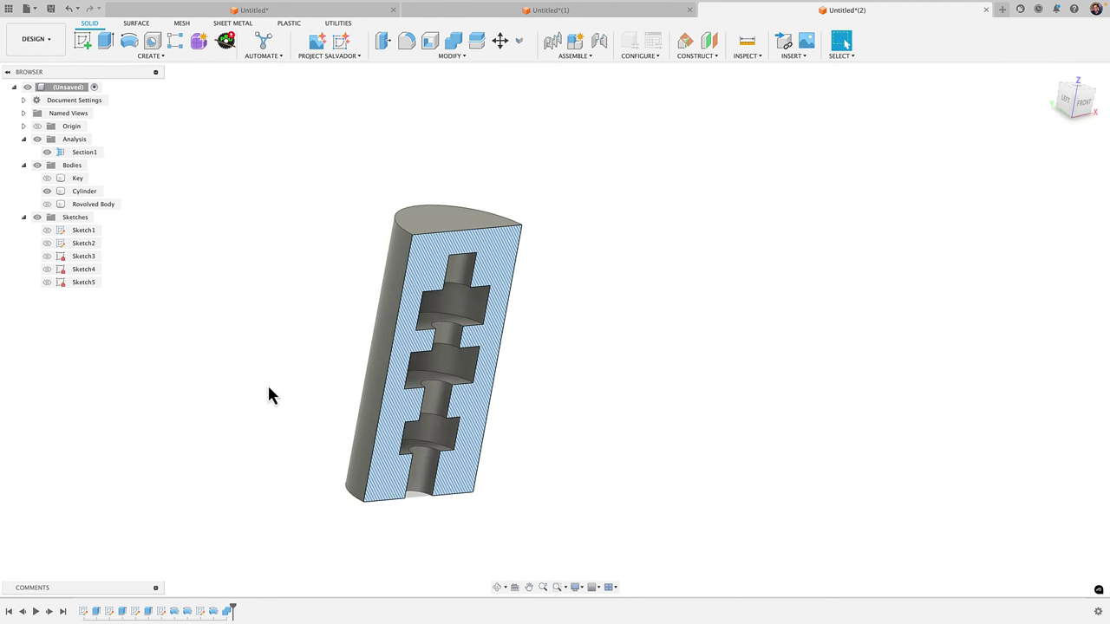
click(396, 372)
scroll(396, 425, up, 1)
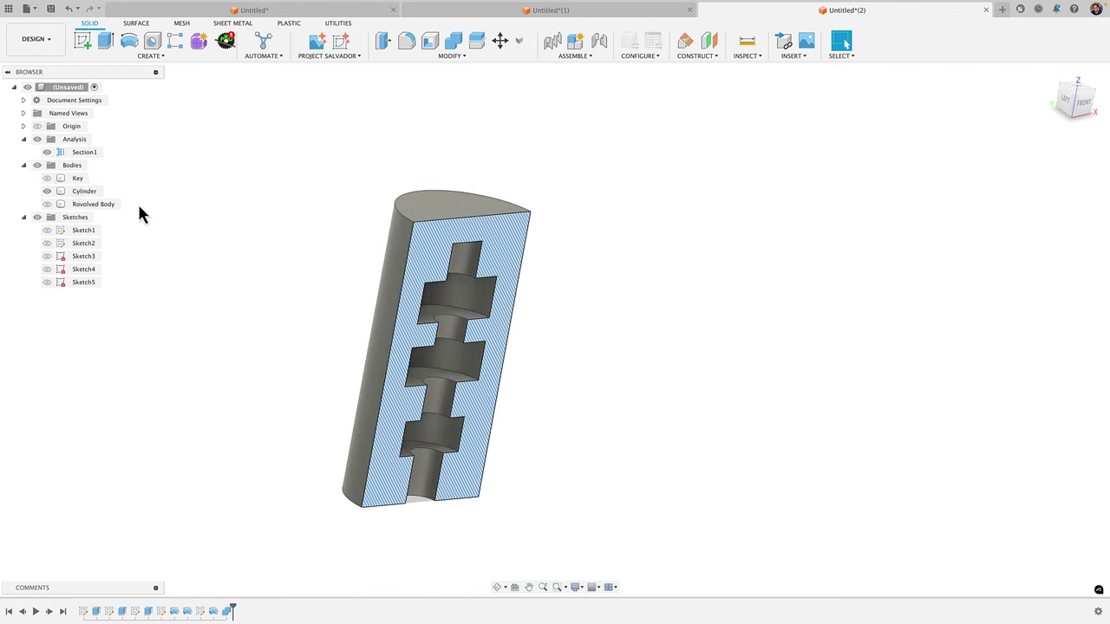
click(47, 190)
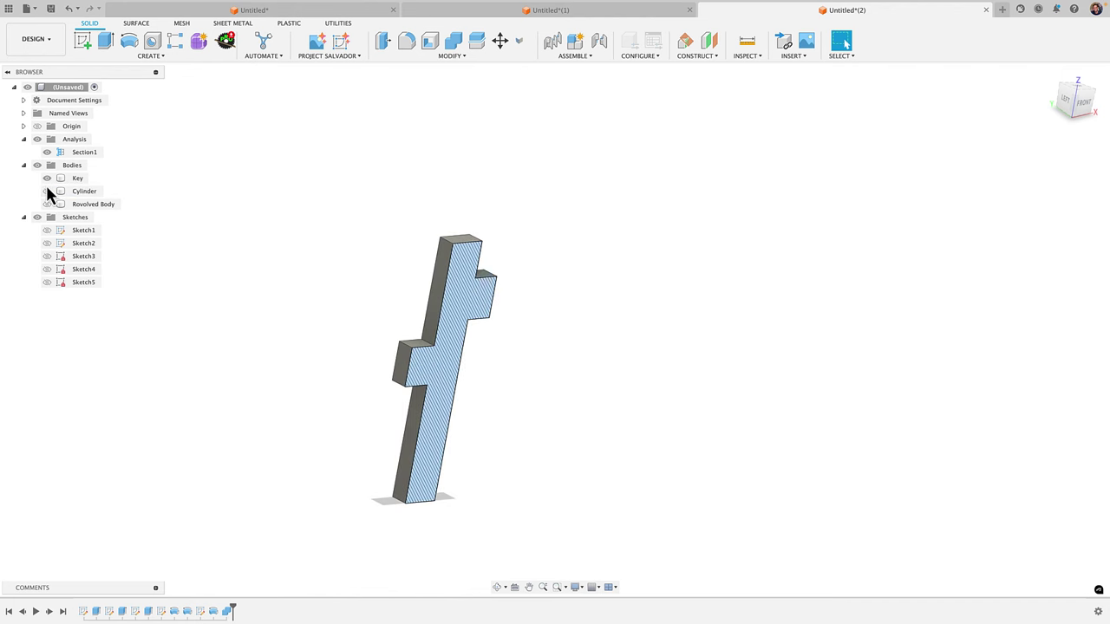
click(47, 191)
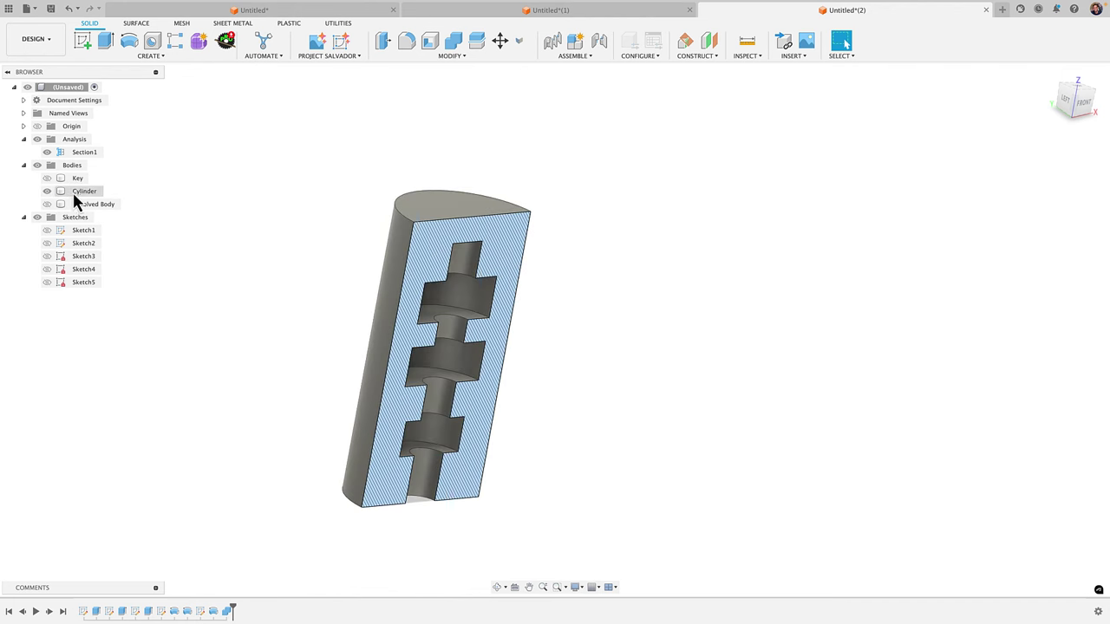
Step: Edit Section1 and shift its cut plane through the Cylinder to inspect the cavity at different depths
double_click(78, 153)
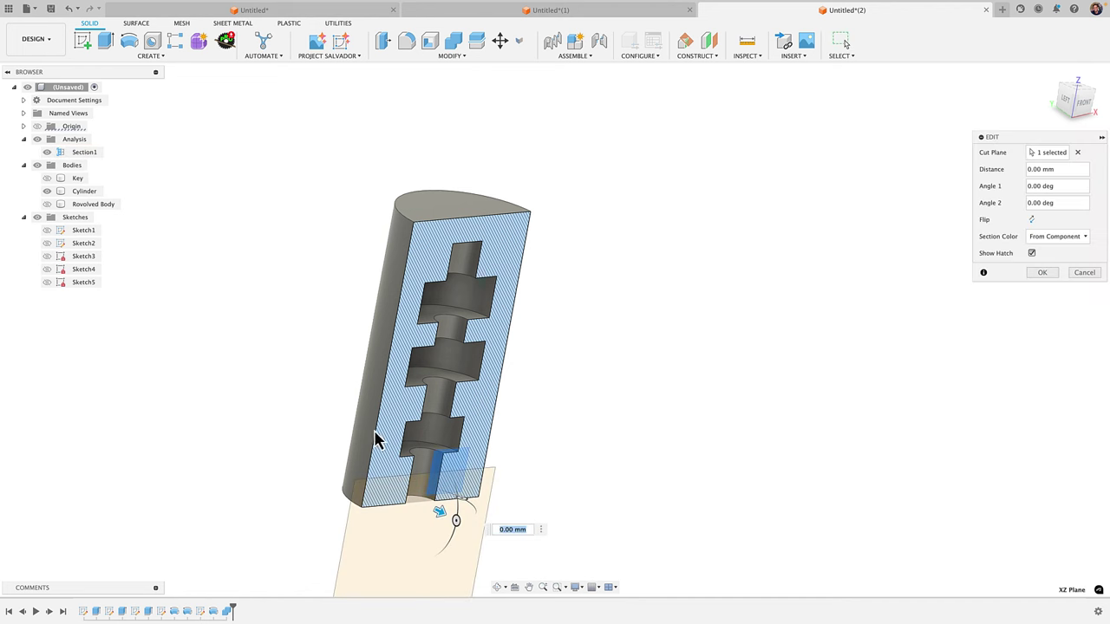
drag(444, 518, 489, 453)
key(Return)
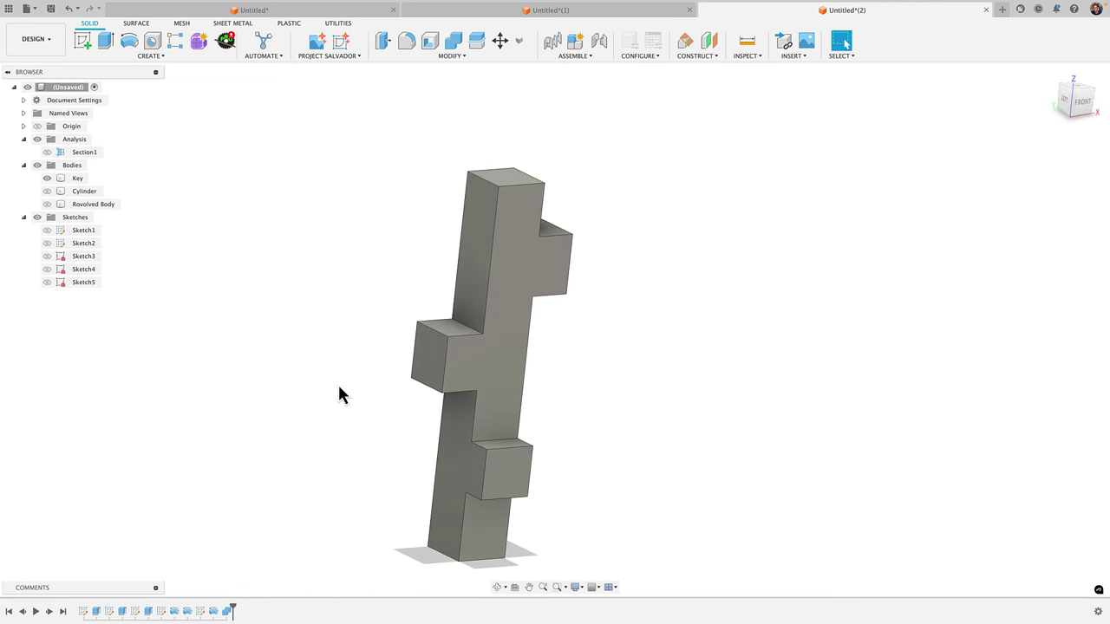
Step: Examine the Key body alone from the front, the left side and at an angle
click(1080, 107)
middle_drag(528, 214, 453, 168)
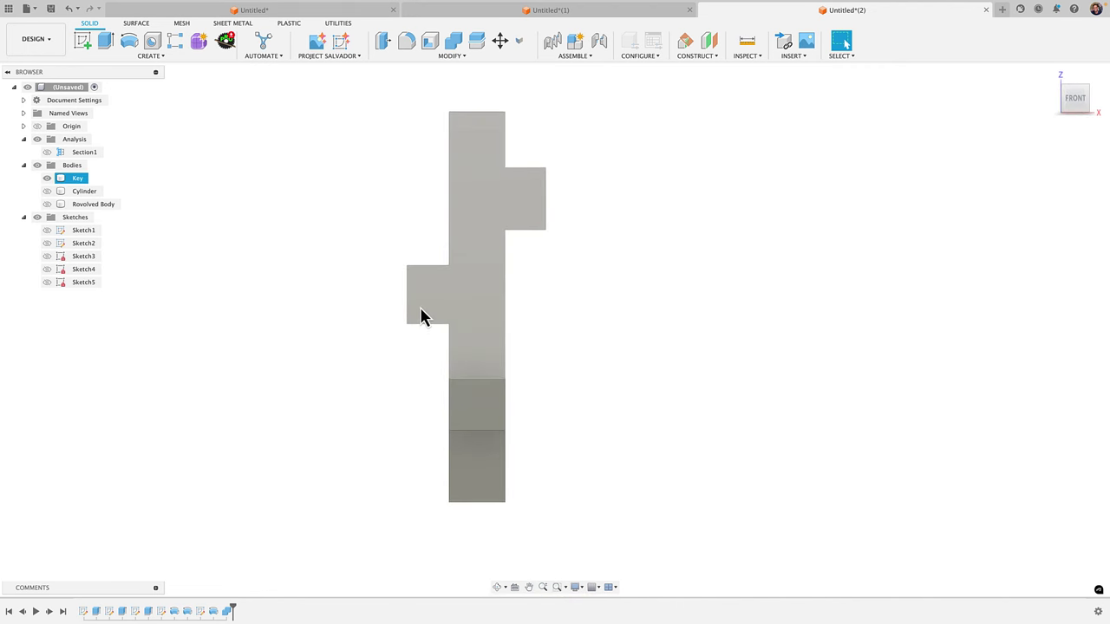
shift+middle_drag(267, 398, 508, 426)
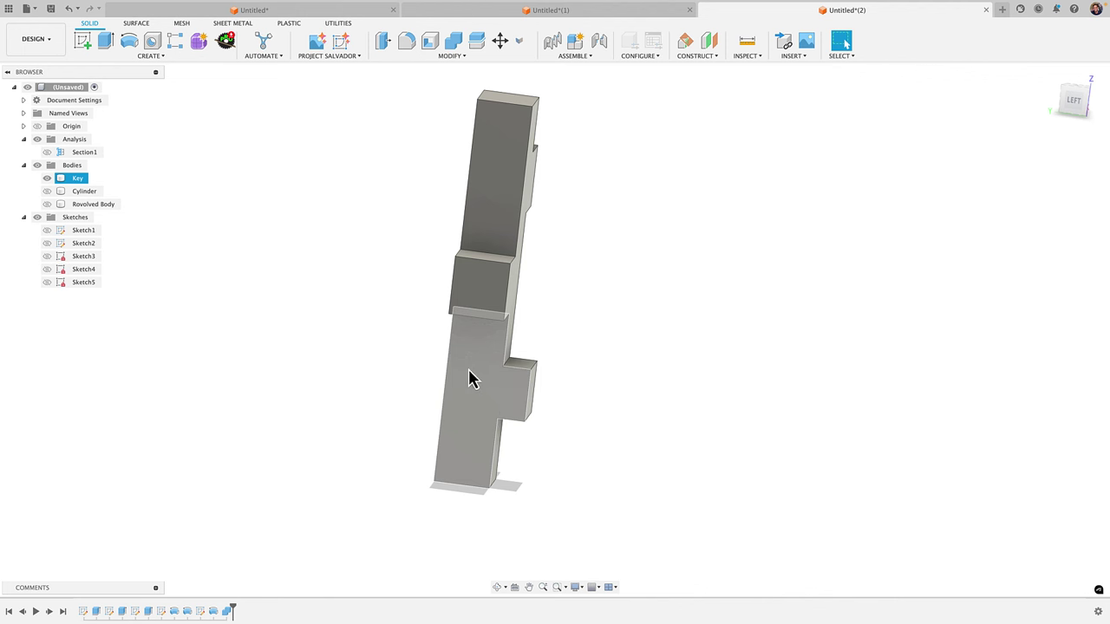
scroll(361, 418, down, 1)
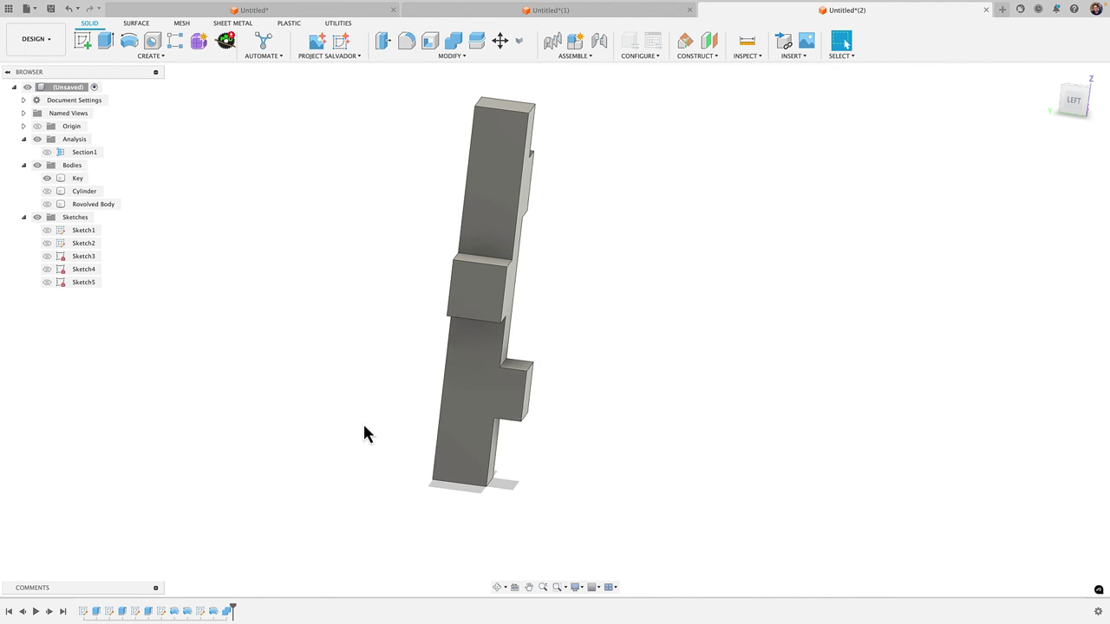
middle_drag(363, 423, 354, 429)
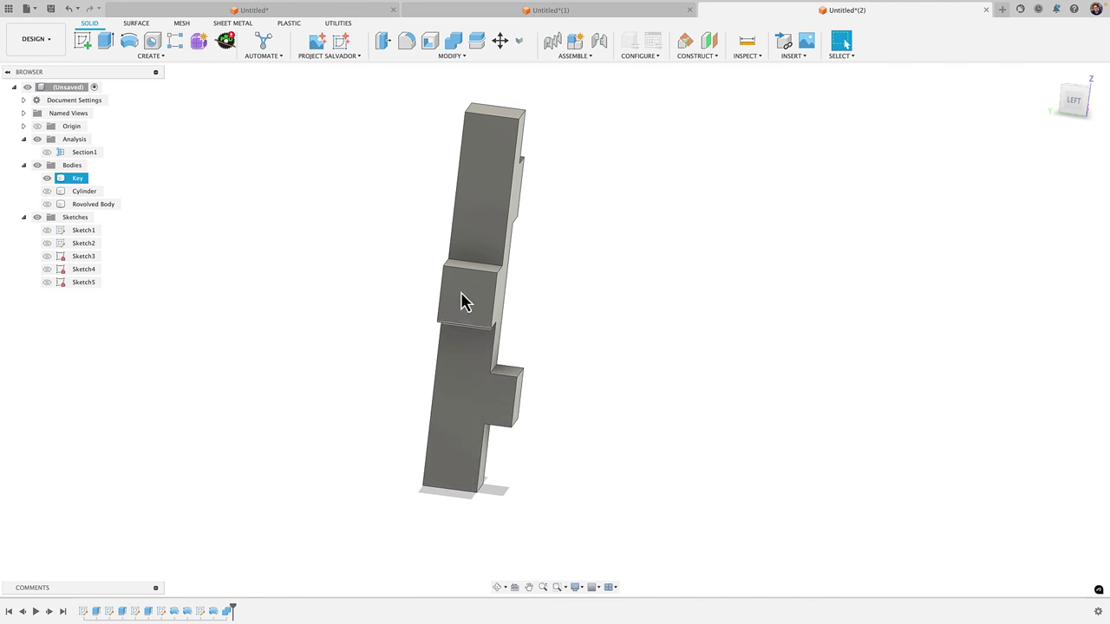
shift+middle_drag(391, 379, 396, 384)
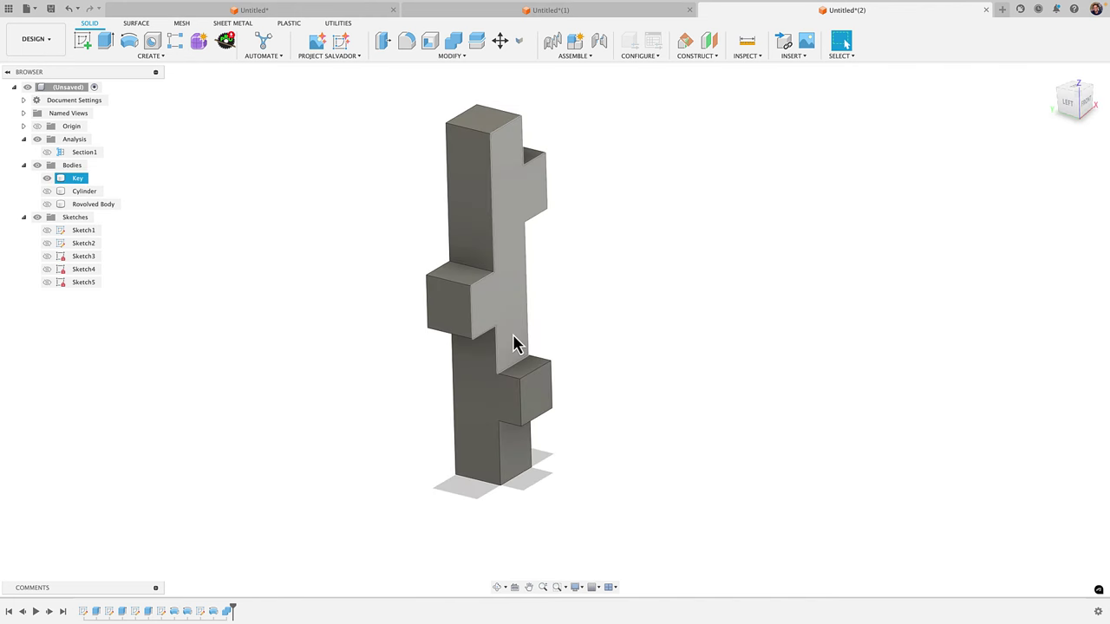
middle_drag(341, 365, 345, 411)
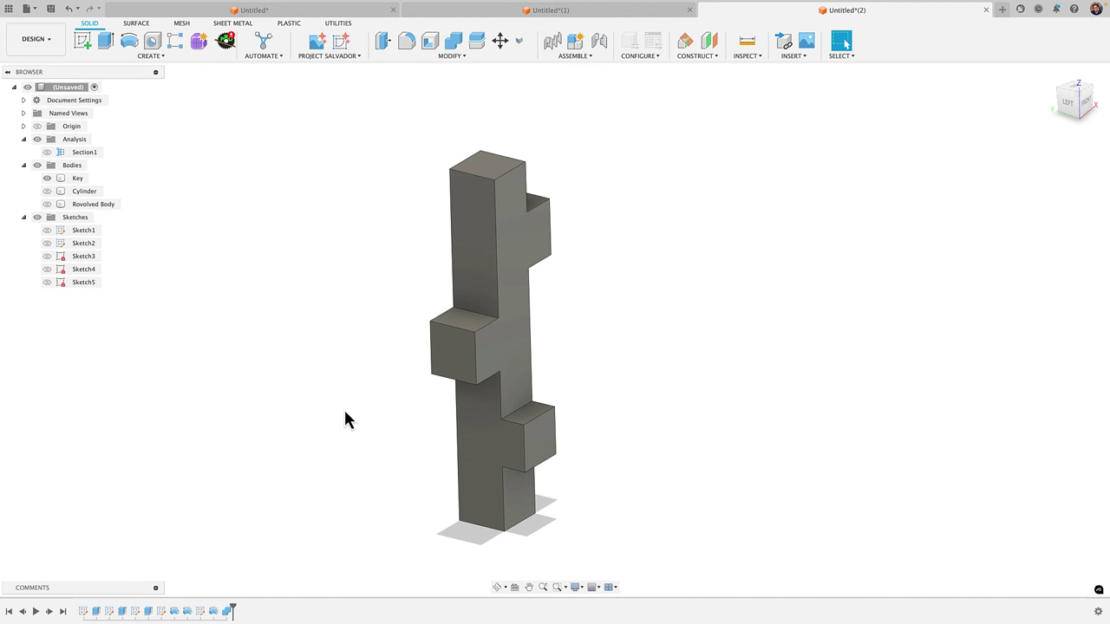
middle_drag(285, 498, 371, 451)
Step: Roll the timeline back to just after the Cylinder's extrusion and inspect the Key and Cylinder together through Section1
drag(233, 606, 154, 607)
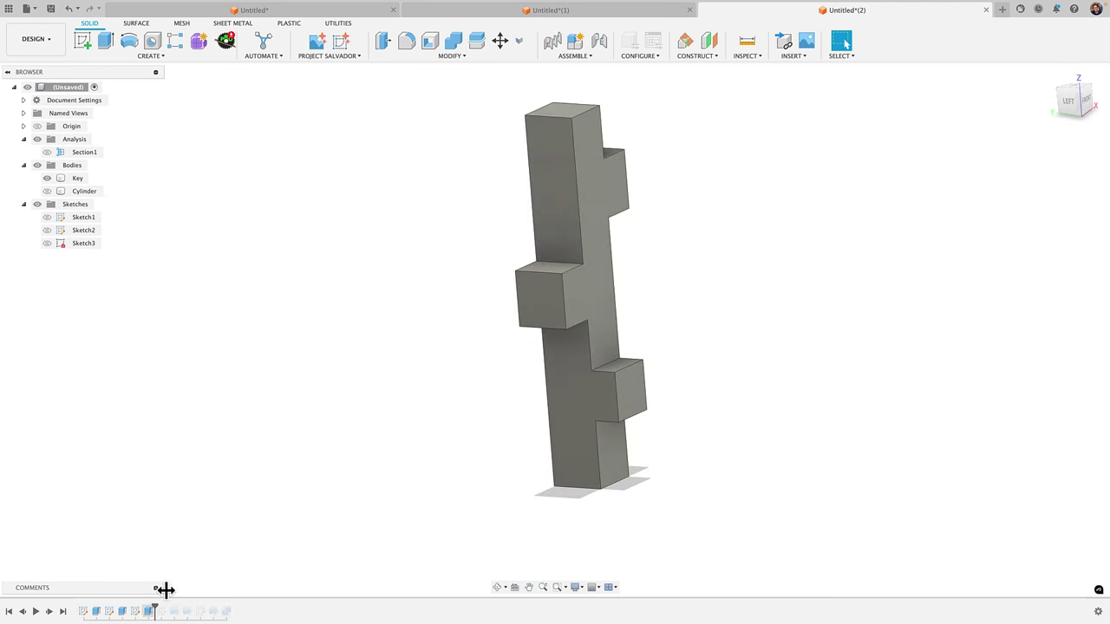
click(47, 192)
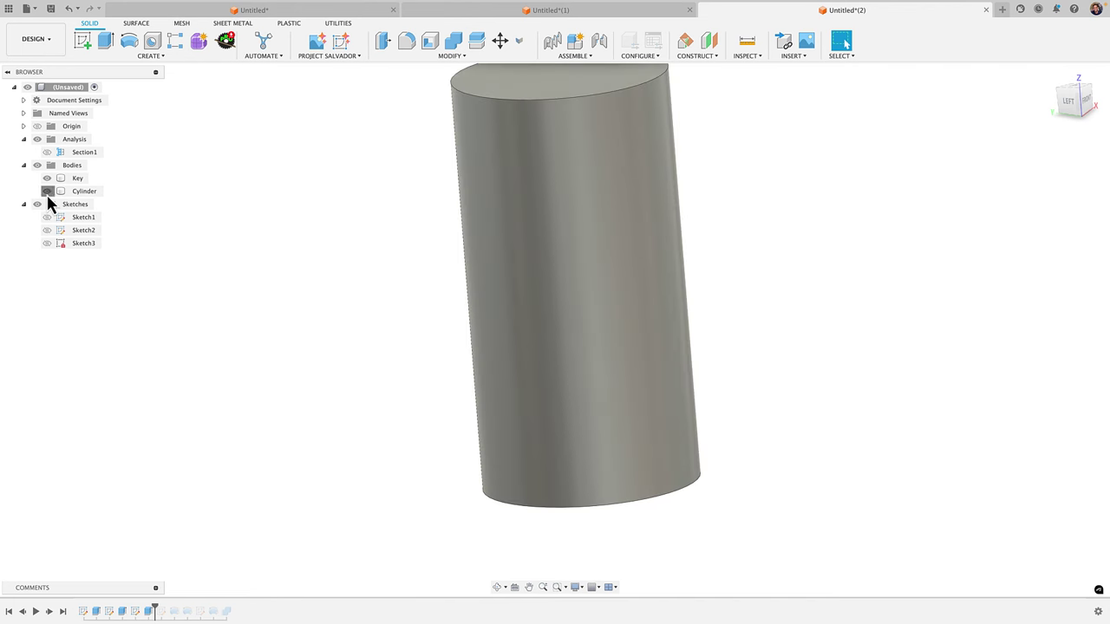
click(47, 192)
click(48, 191)
click(47, 151)
mouse_move(384, 337)
shift+middle_down()
mouse_move(358, 343)
mouse_move(360, 333)
shift+middle_up()
click(48, 178)
scroll(219, 378, down, 2)
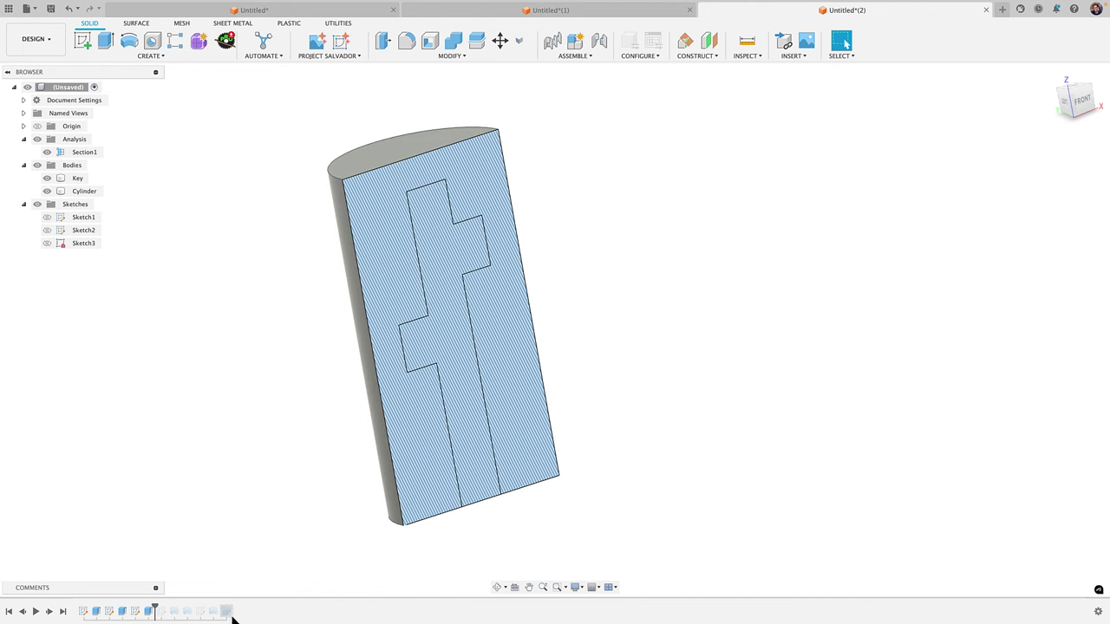
Step: Turn off Section1, start a new sketch on the XZ origin plane and hide the Cylinder
click(47, 152)
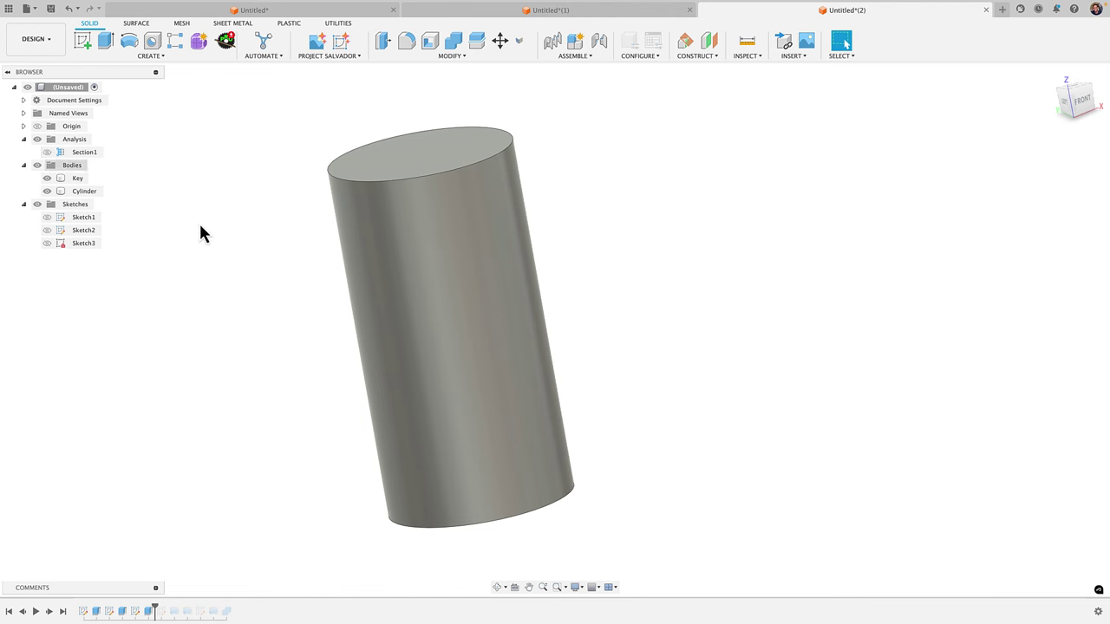
click(83, 41)
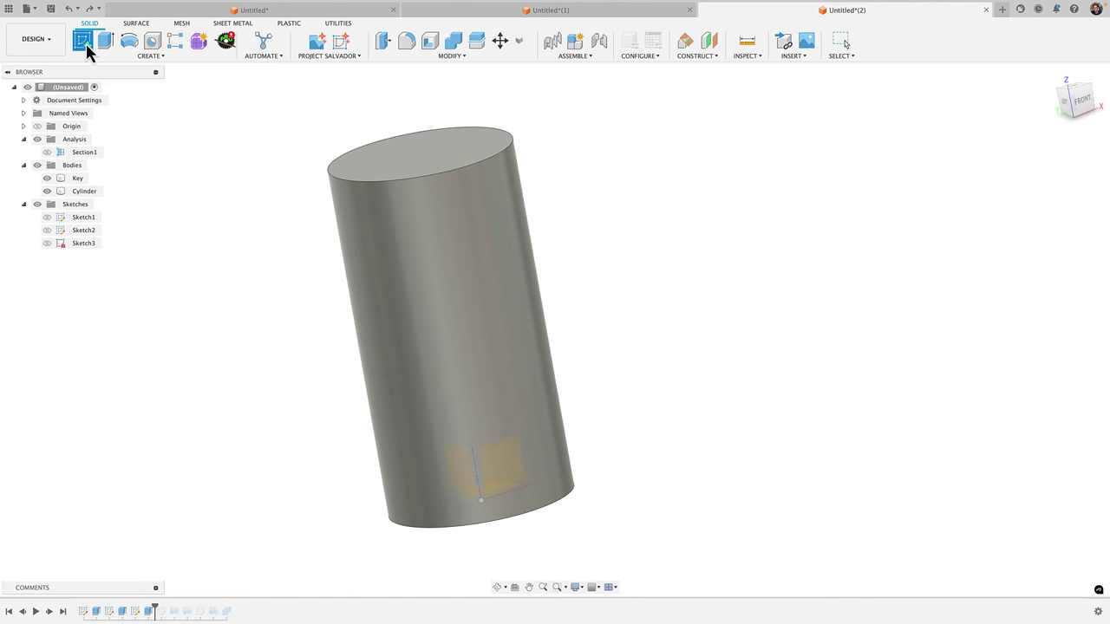
click(509, 464)
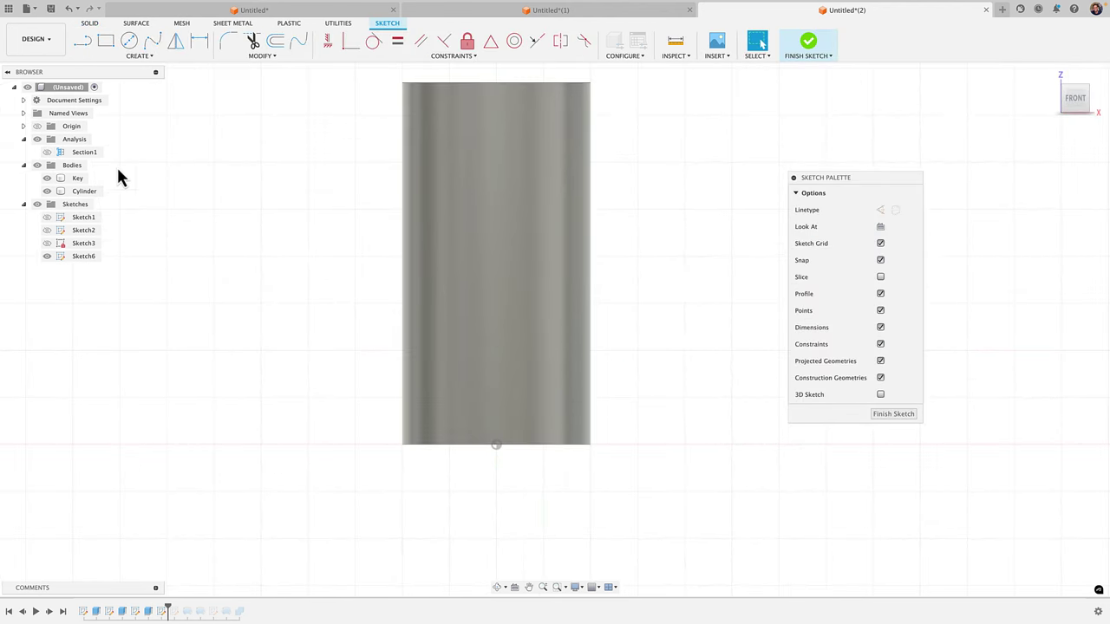
click(48, 191)
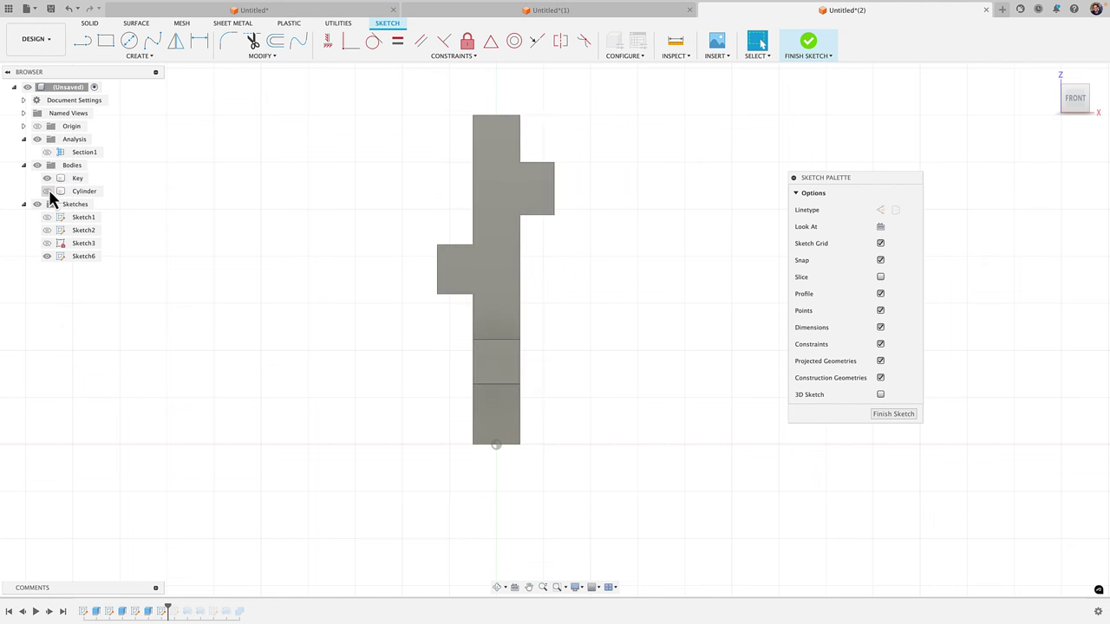
Step: Start a Spun Profile projection in the sketch and choose the Key body as its geometry
middle_drag(297, 257, 299, 267)
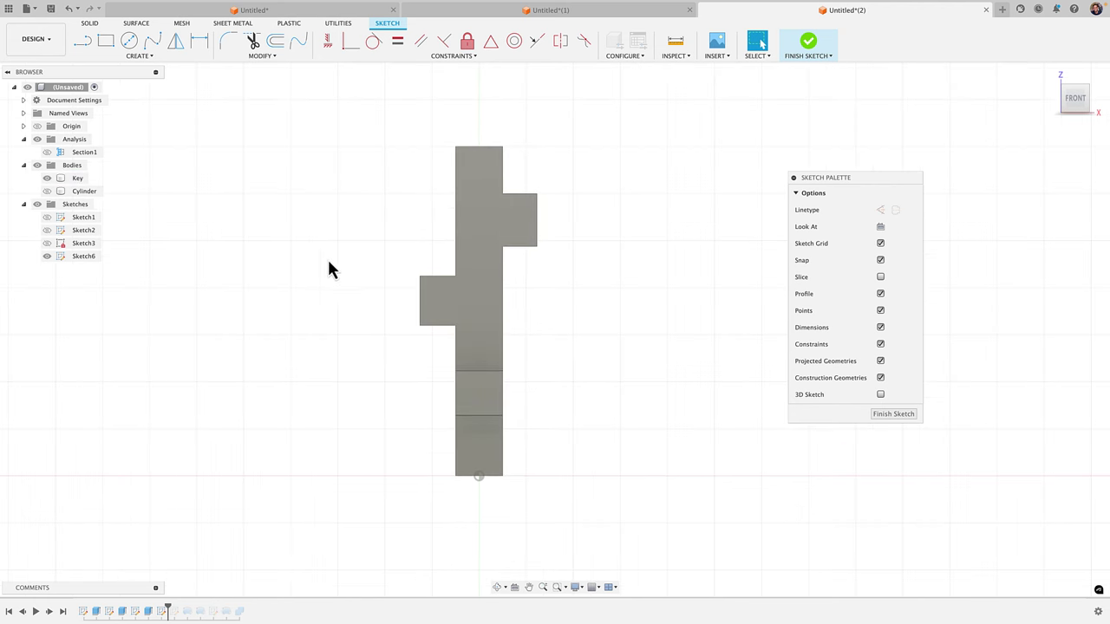
click(131, 57)
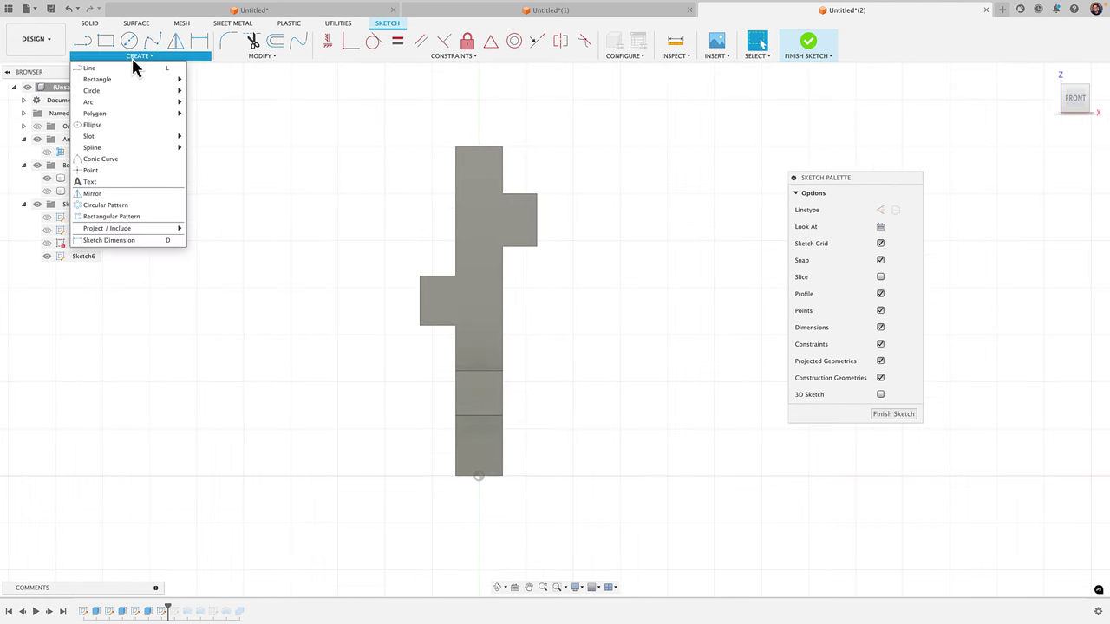
mouse_move(136, 228)
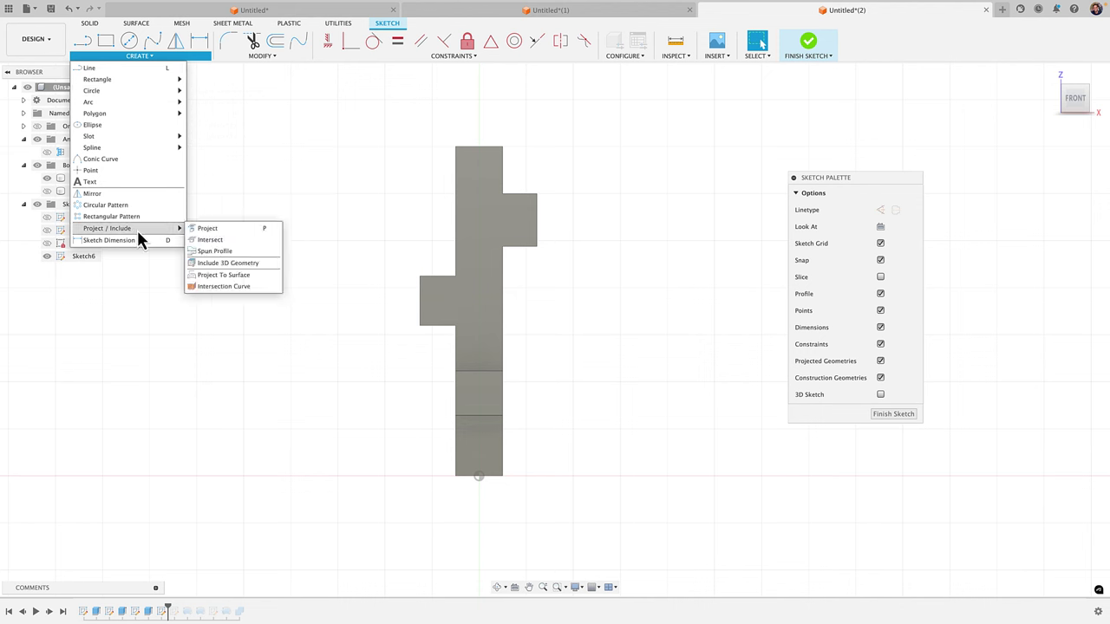
click(217, 251)
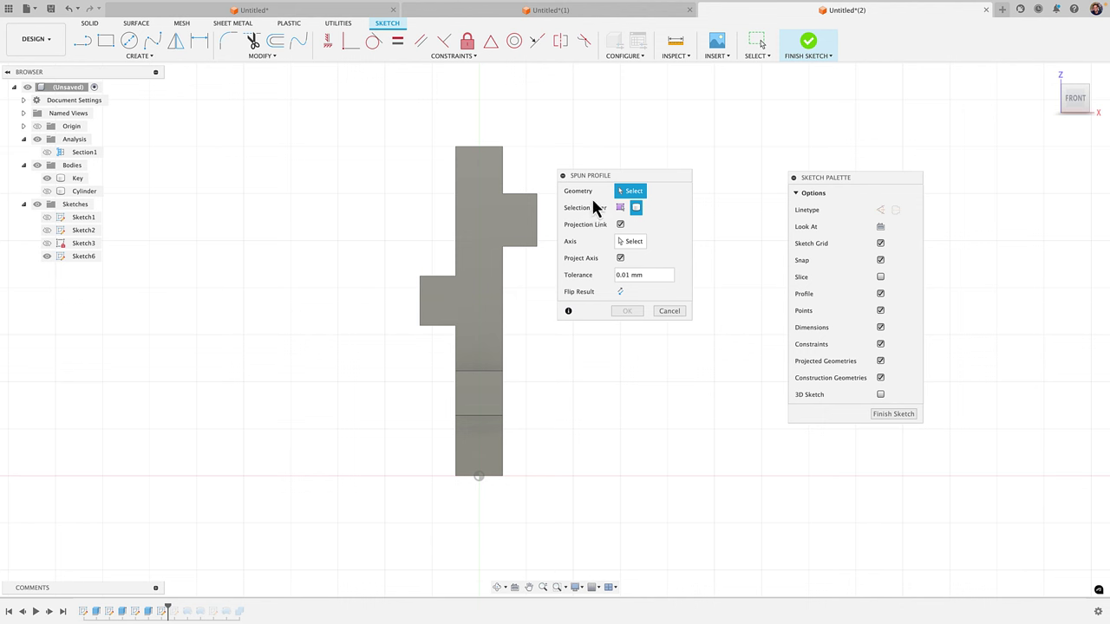
click(506, 228)
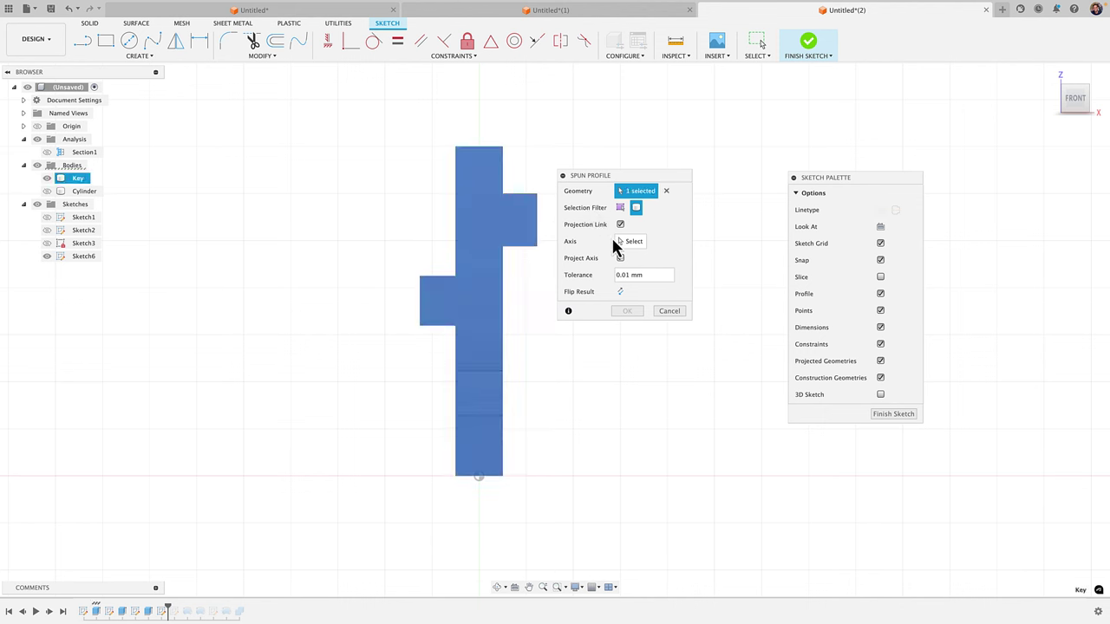
Step: Use the vertical Z origin axis as the spin axis, keep the 0.01 mm tolerance and create the Key's spun profile
click(634, 242)
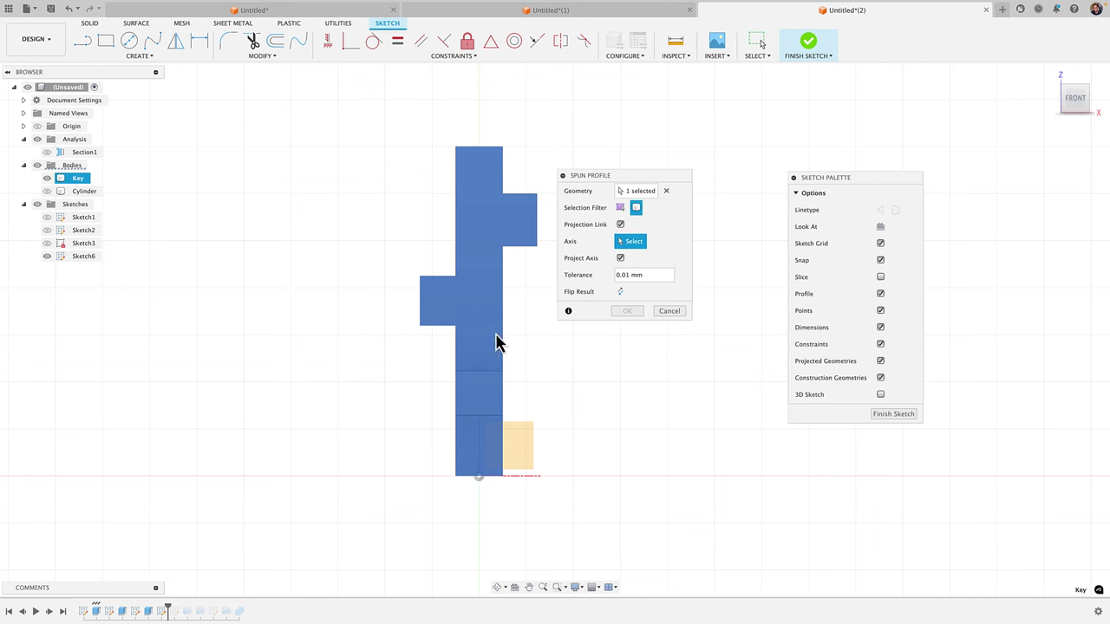
shift+middle_drag(565, 376, 527, 419)
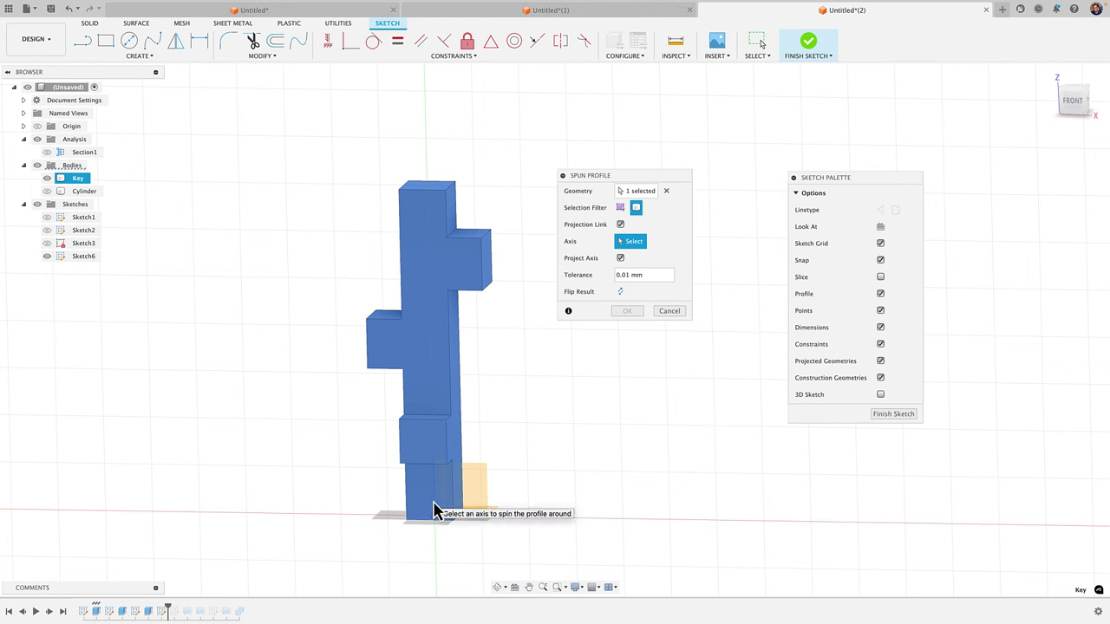
click(47, 178)
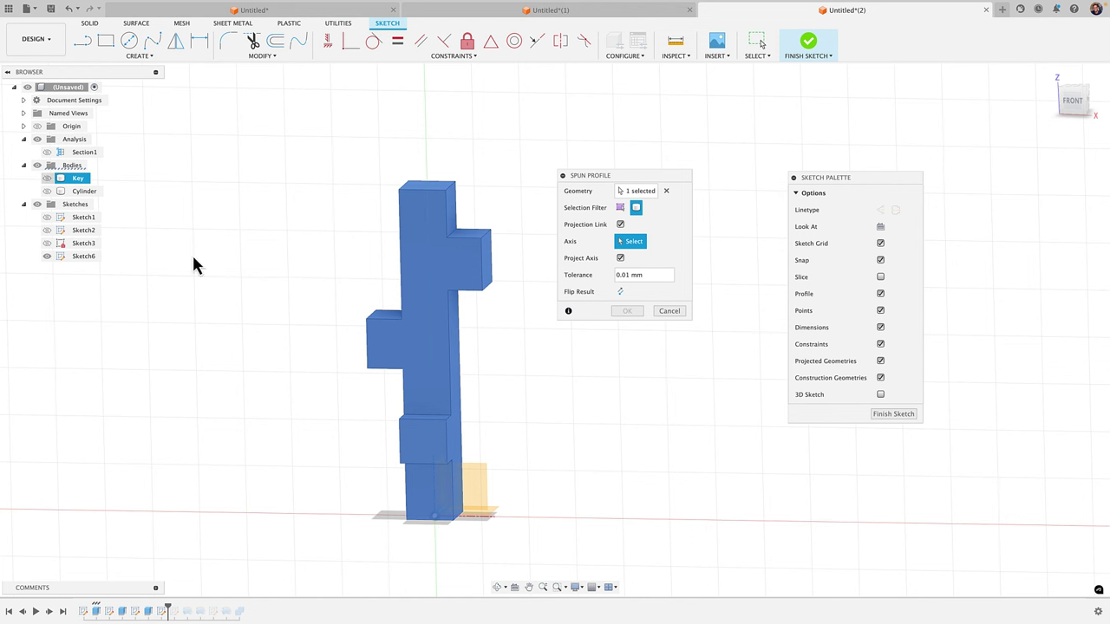
click(436, 491)
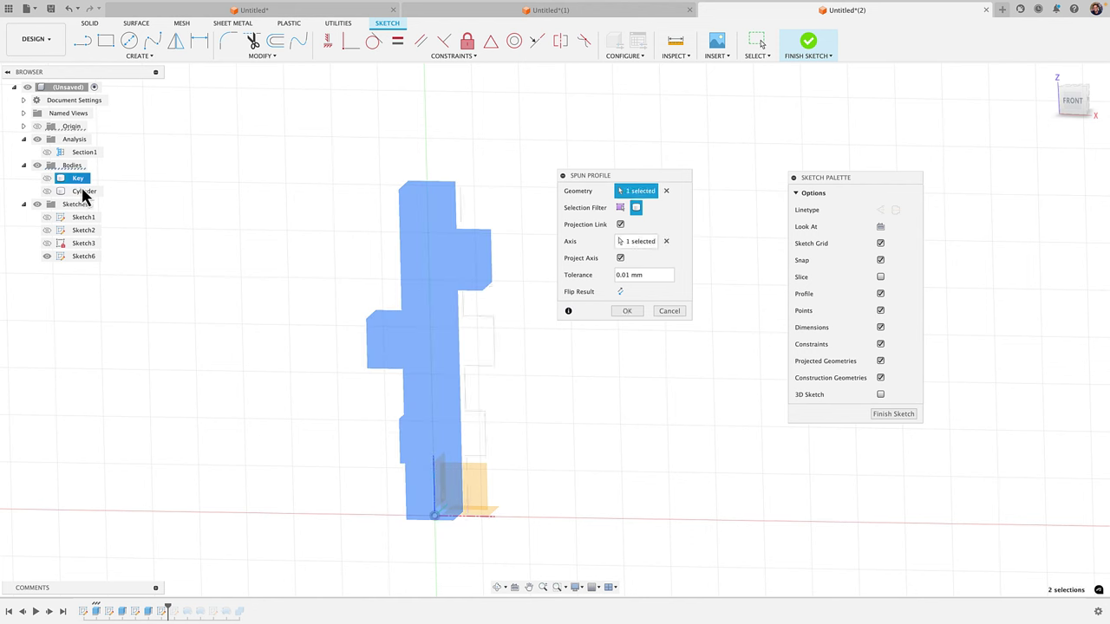
click(46, 179)
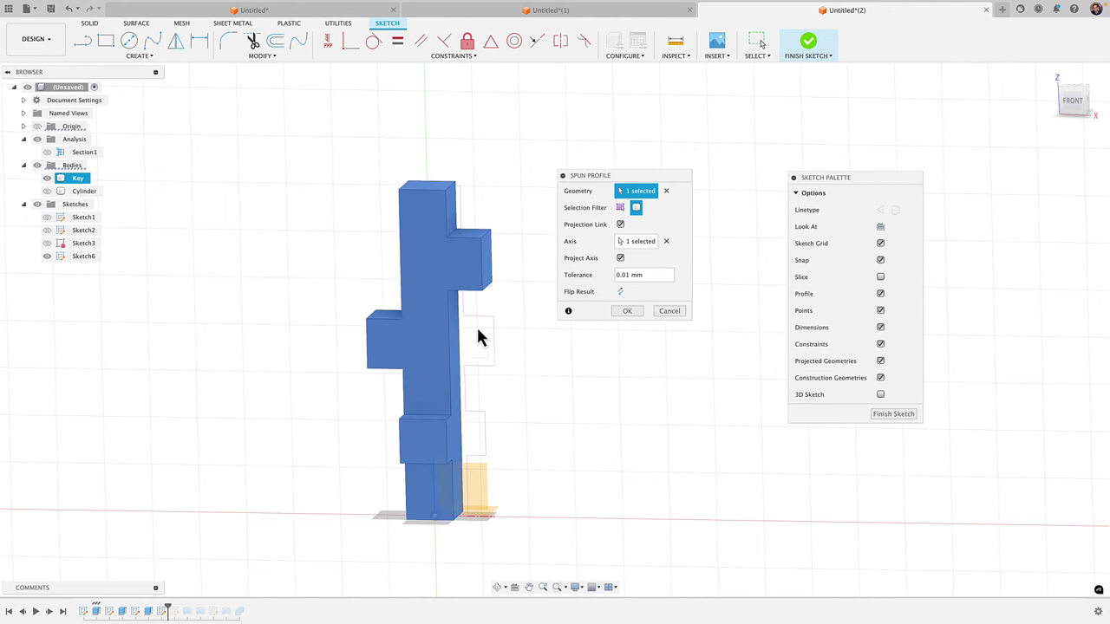
click(1072, 101)
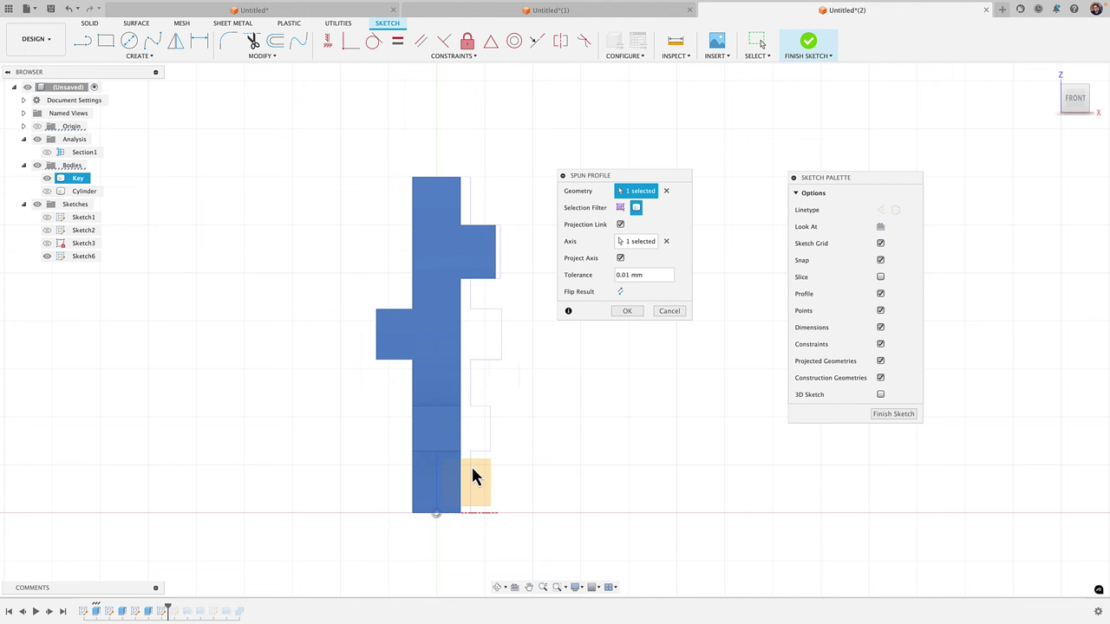
click(627, 311)
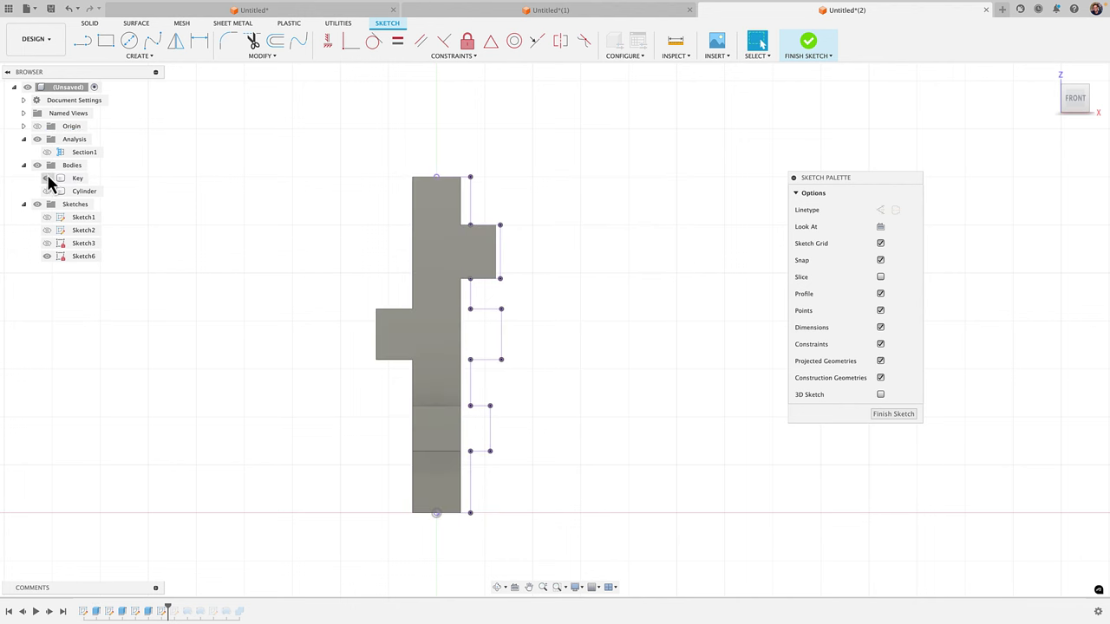
Step: Hide the Key, close the spun profile with a vertical line from the origin to its upper endpoint, and make that line a centerline
click(48, 179)
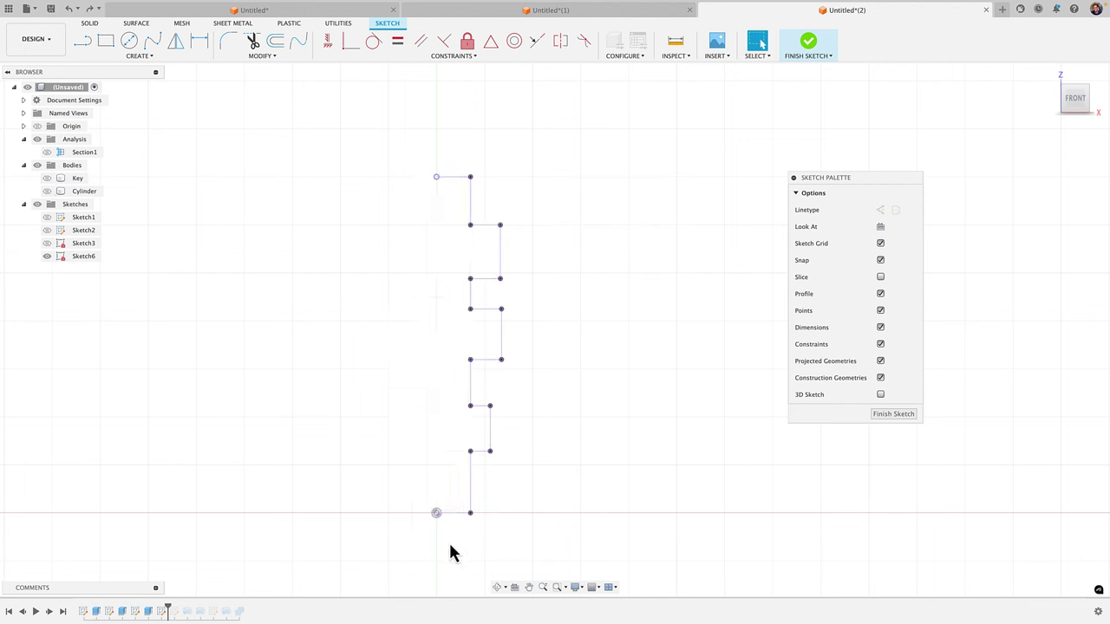
key(l)
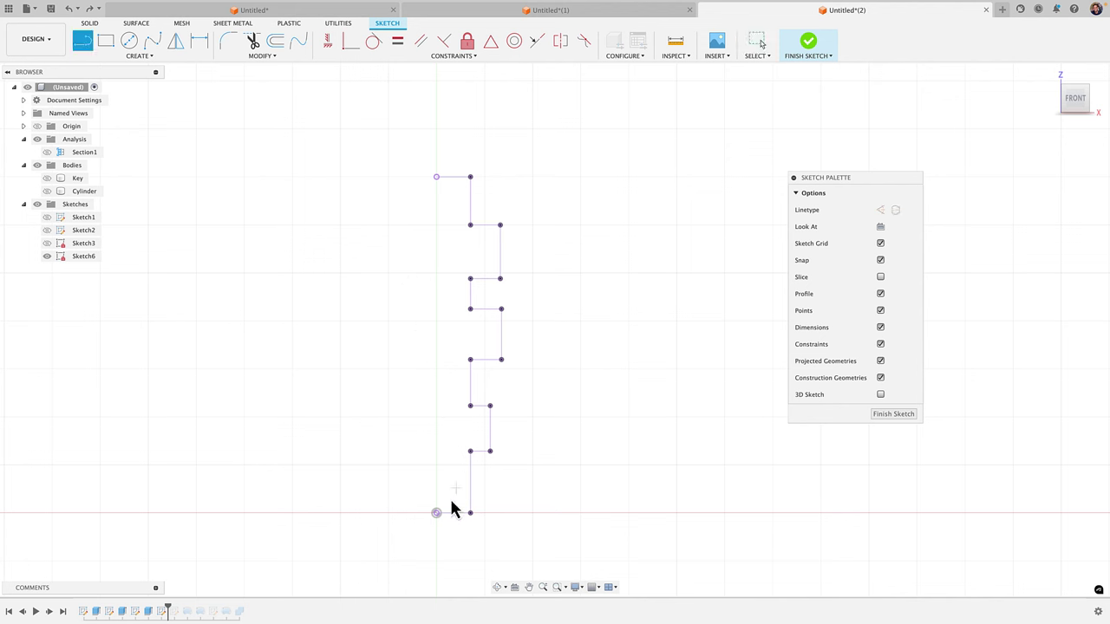
click(436, 514)
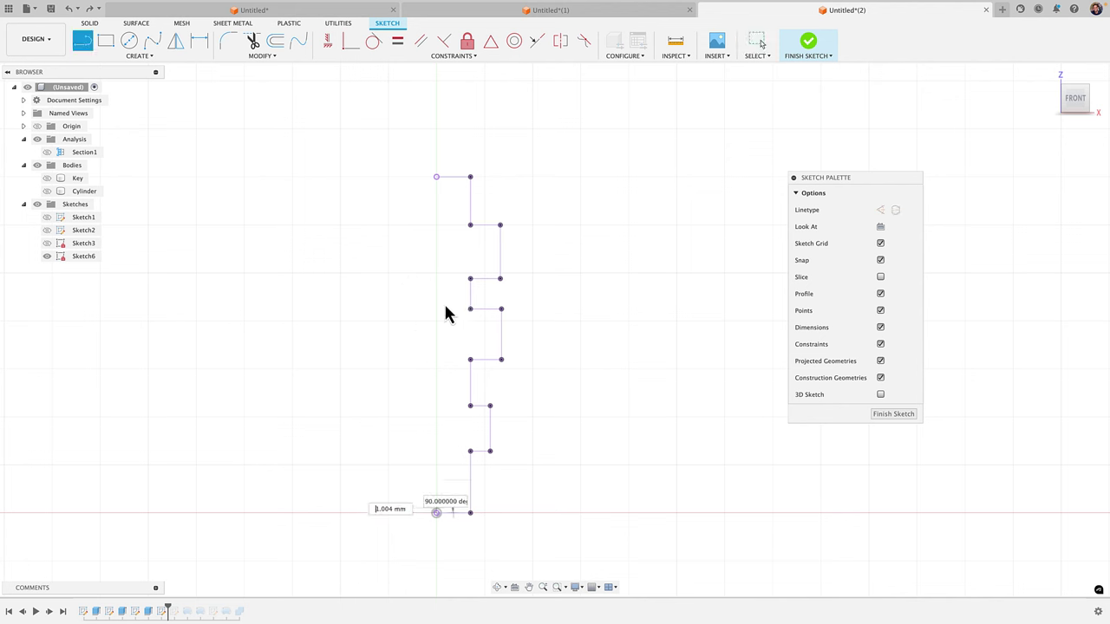
click(436, 177)
key(Escape)
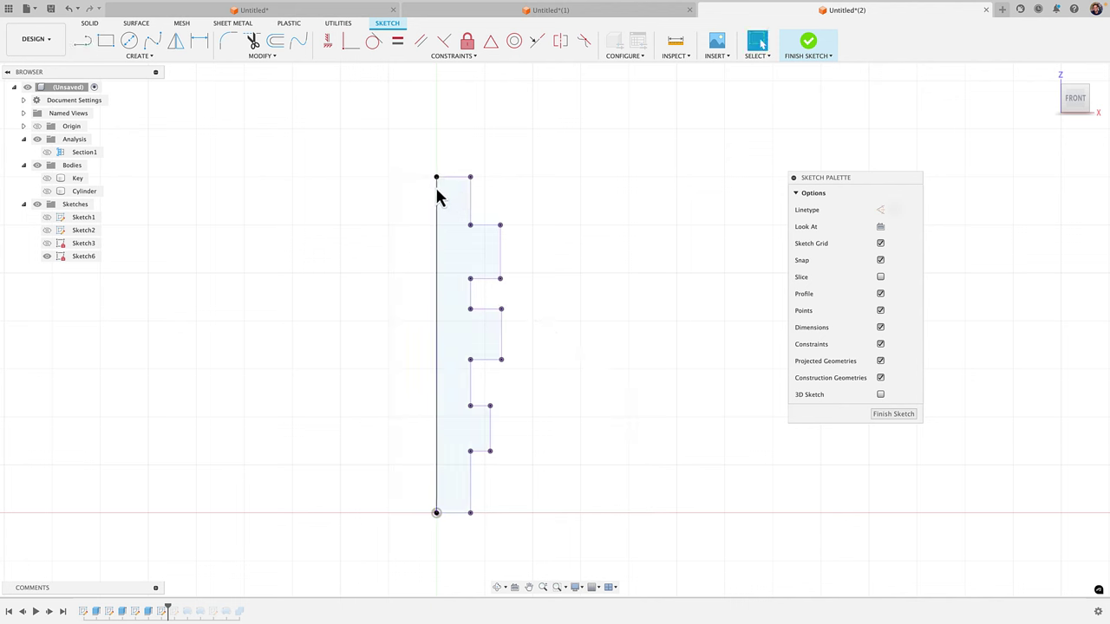
click(896, 210)
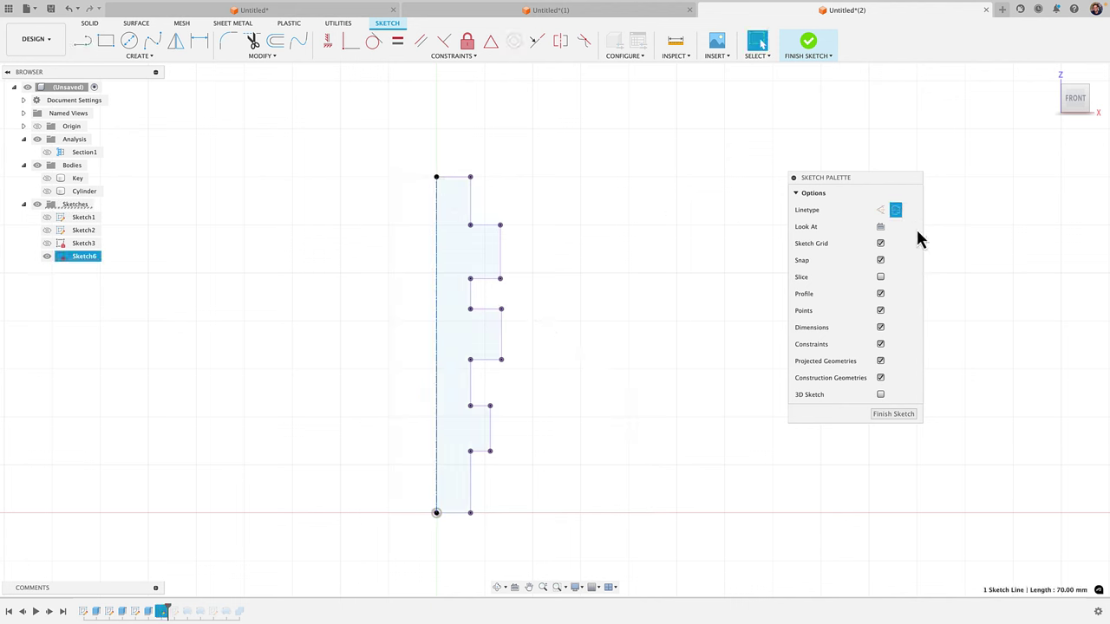
click(618, 348)
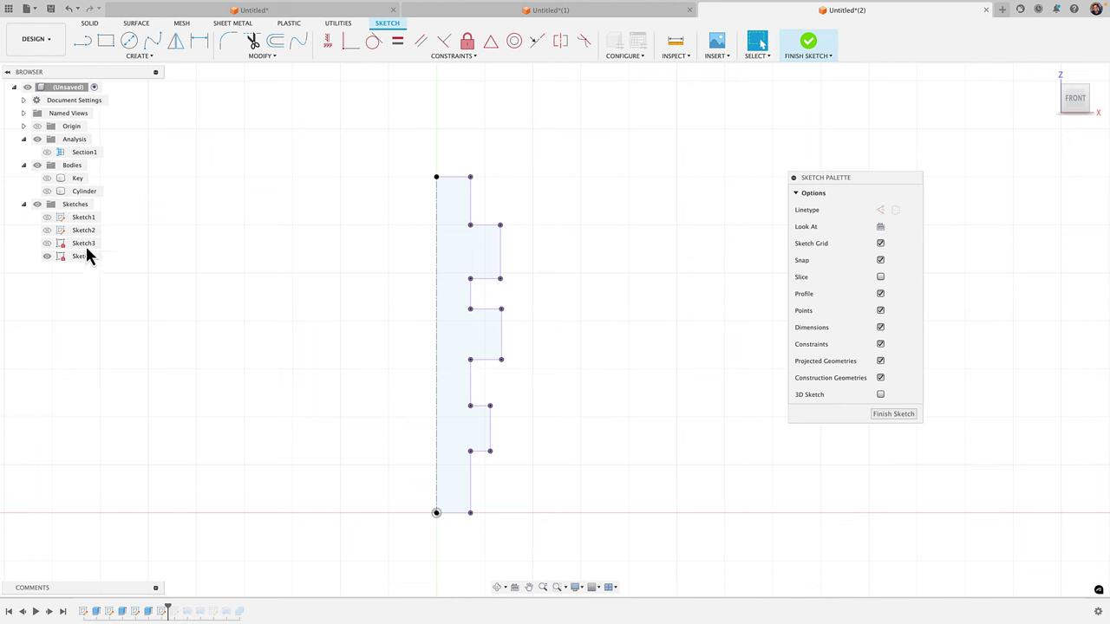
Step: Show the Key again and compare the spun profile's three outer vertical segments with the Key's teeth
click(46, 179)
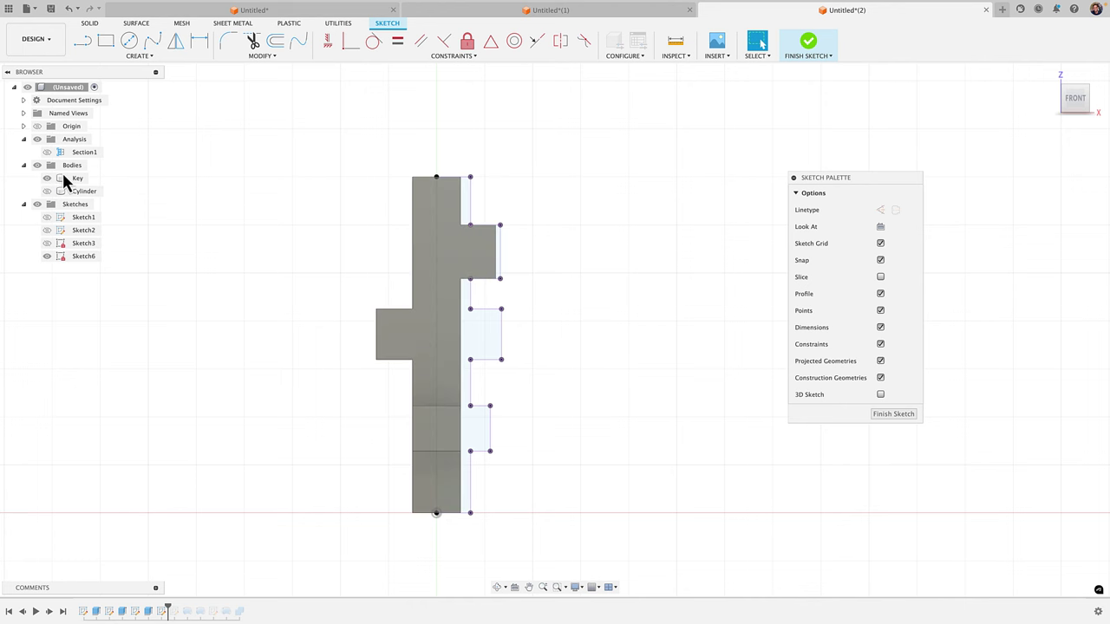
scroll(187, 213, up, 1)
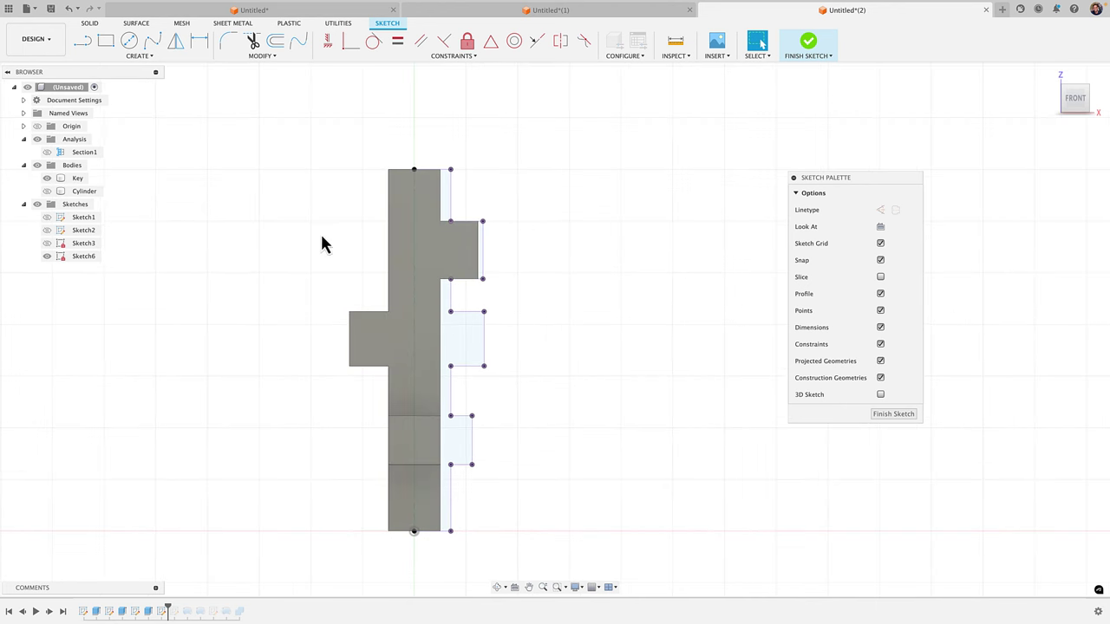
click(477, 235)
click(484, 263)
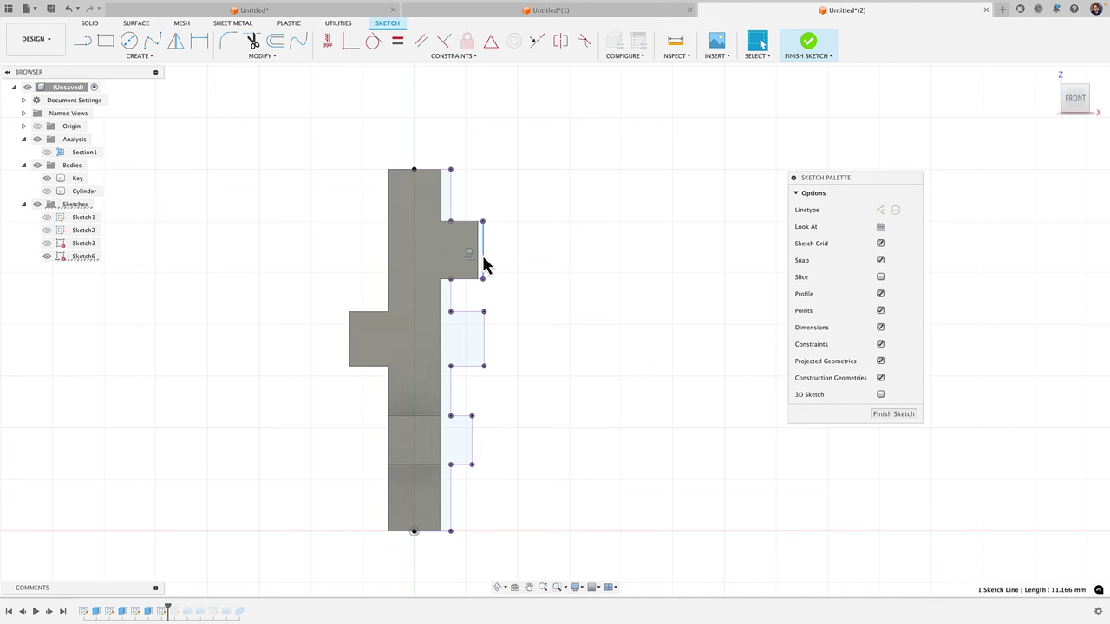
click(484, 355)
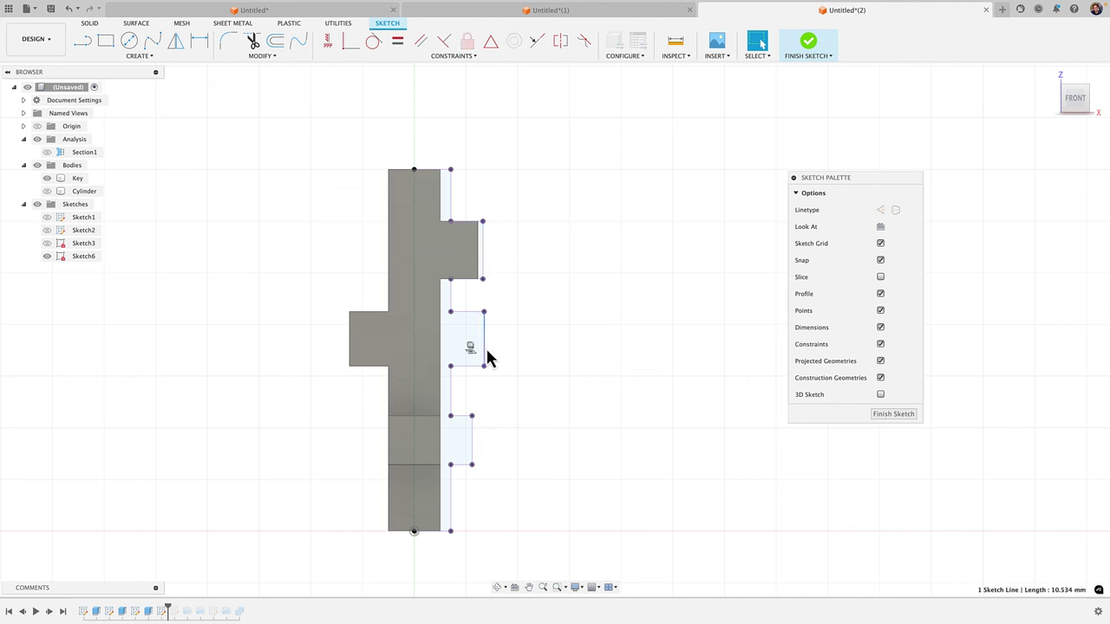
click(471, 456)
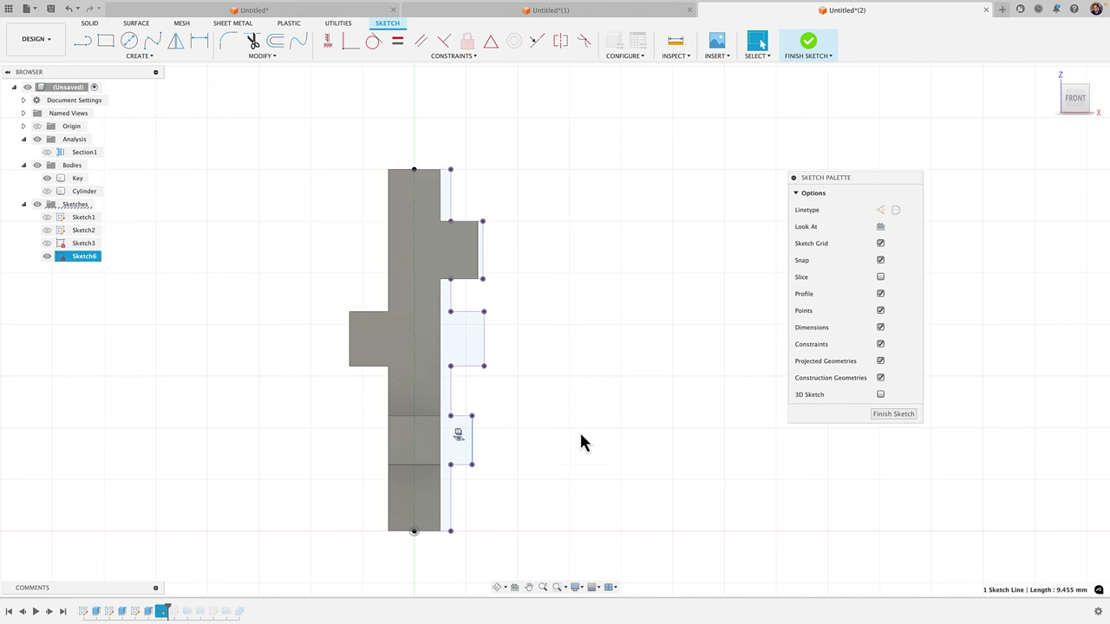
shift+middle_drag(578, 404, 564, 404)
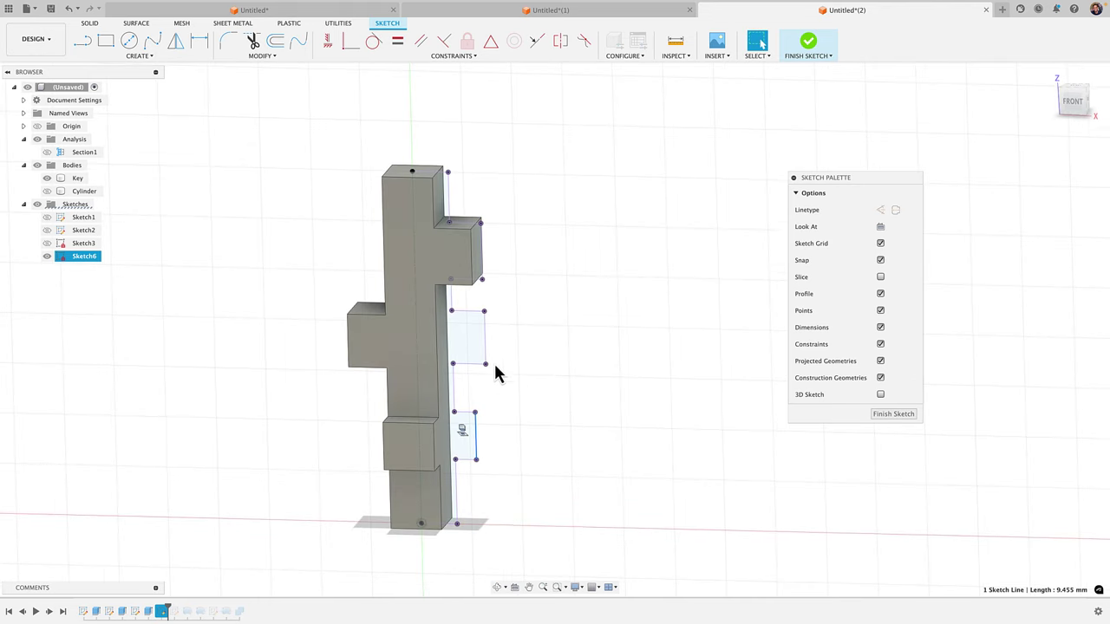
shift+middle_drag(502, 377, 546, 293)
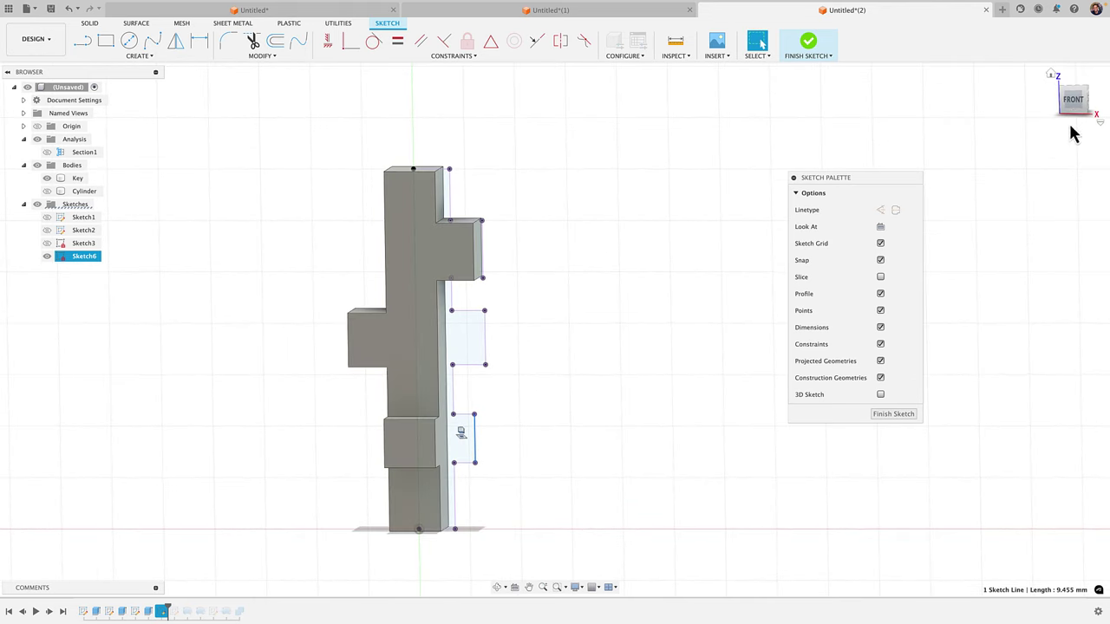
click(1073, 99)
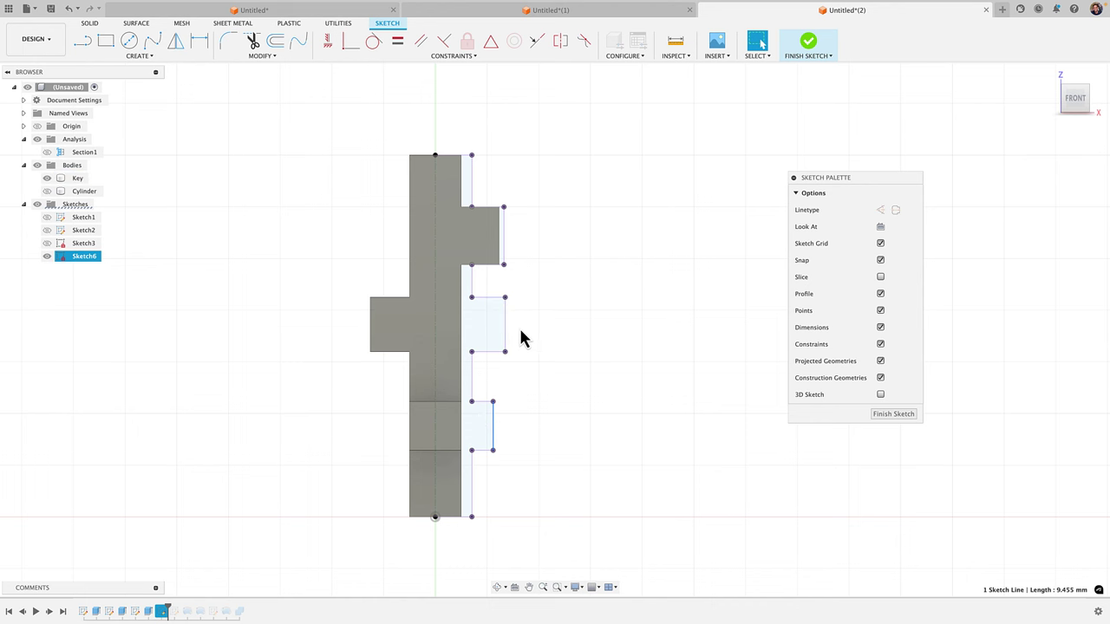
Step: Examine the Key's lower front-facing tooth against its spun outline and the centerline, at an angle and from the front
shift+middle_drag(579, 400, 556, 457)
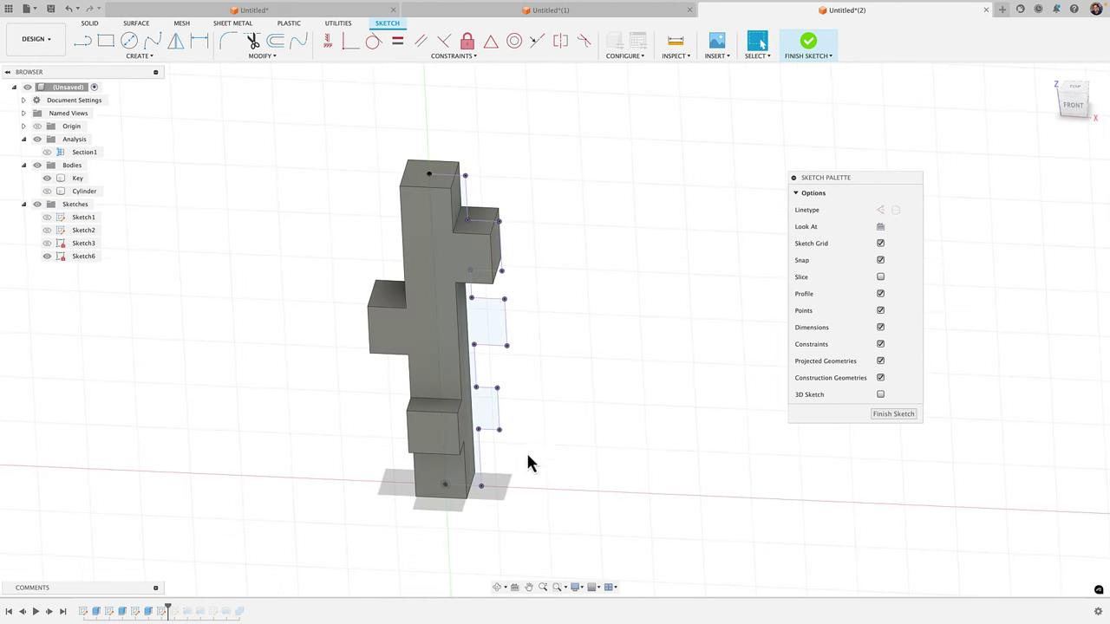
click(429, 444)
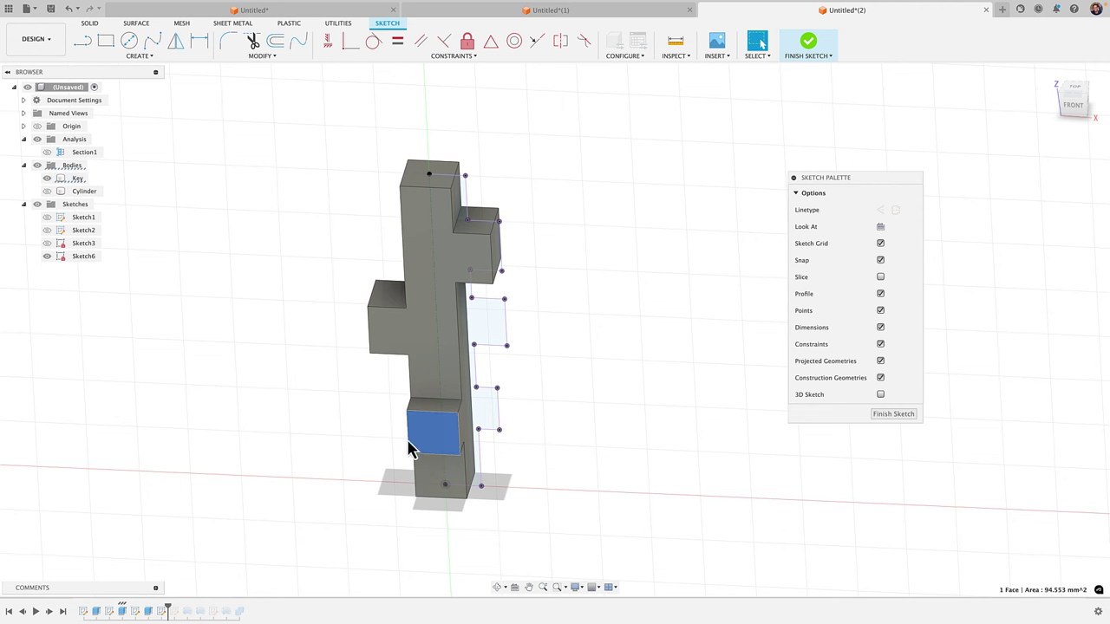
shift+middle_drag(619, 454, 602, 433)
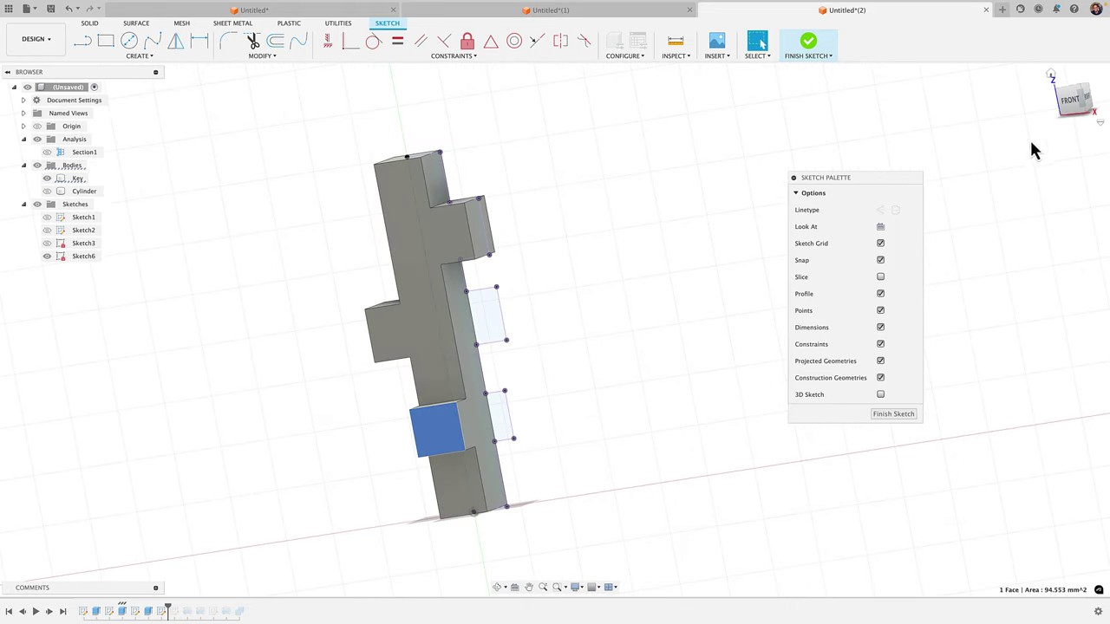
click(1072, 100)
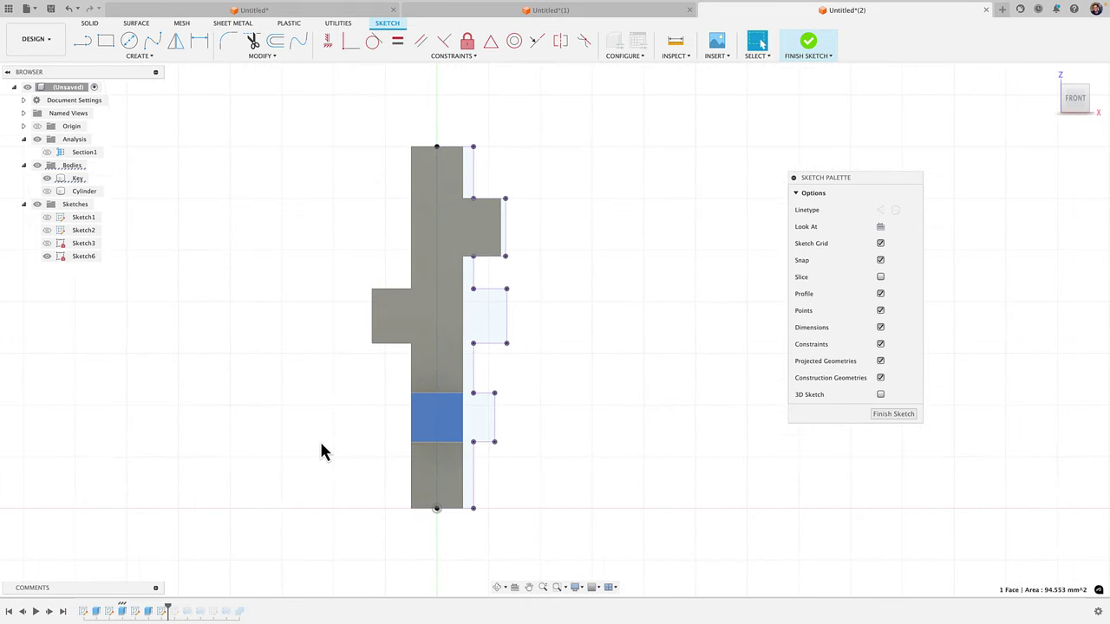
click(436, 423)
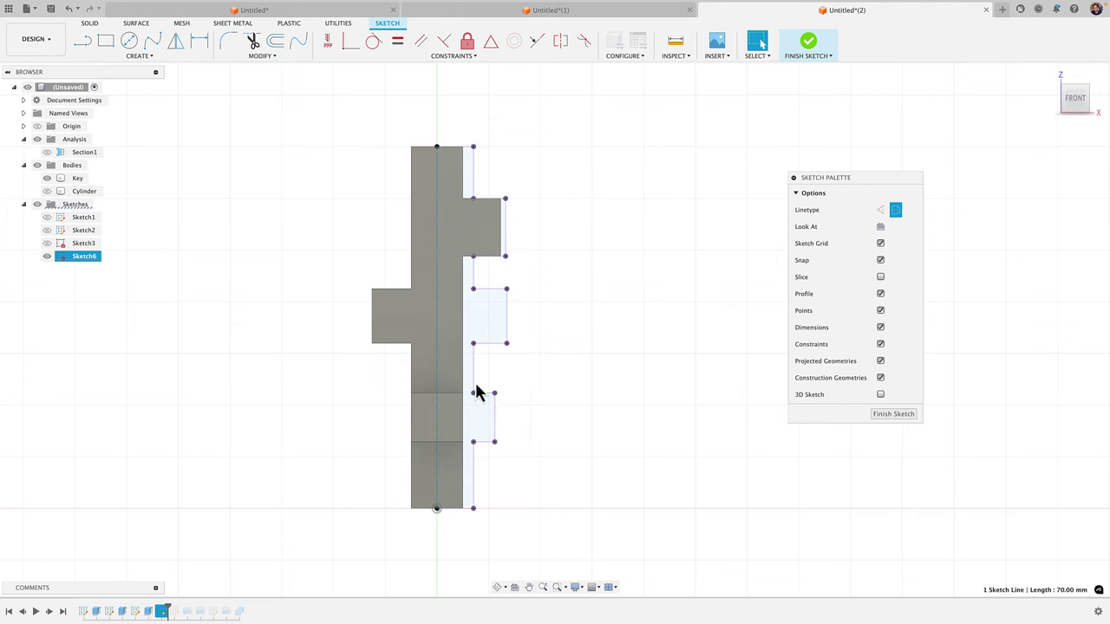
Step: Inspect up close how the upper tooth's outer corner edges relate to the spun profile's offset vertical segment
shift+middle_drag(633, 372, 539, 308)
scroll(531, 246, up, 5)
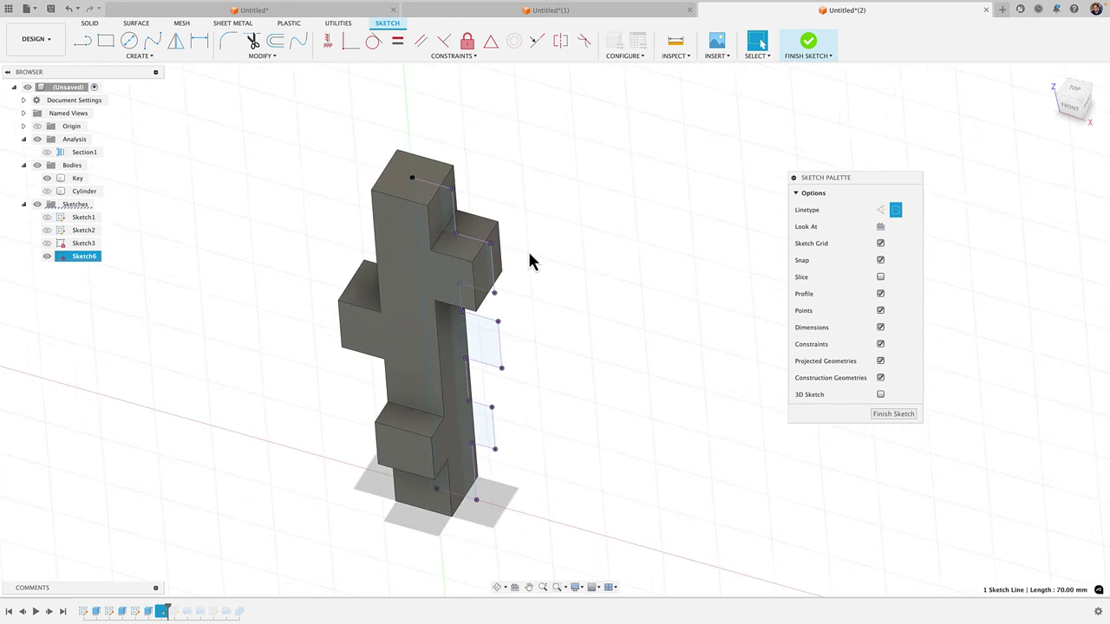
click(1071, 106)
click(491, 274)
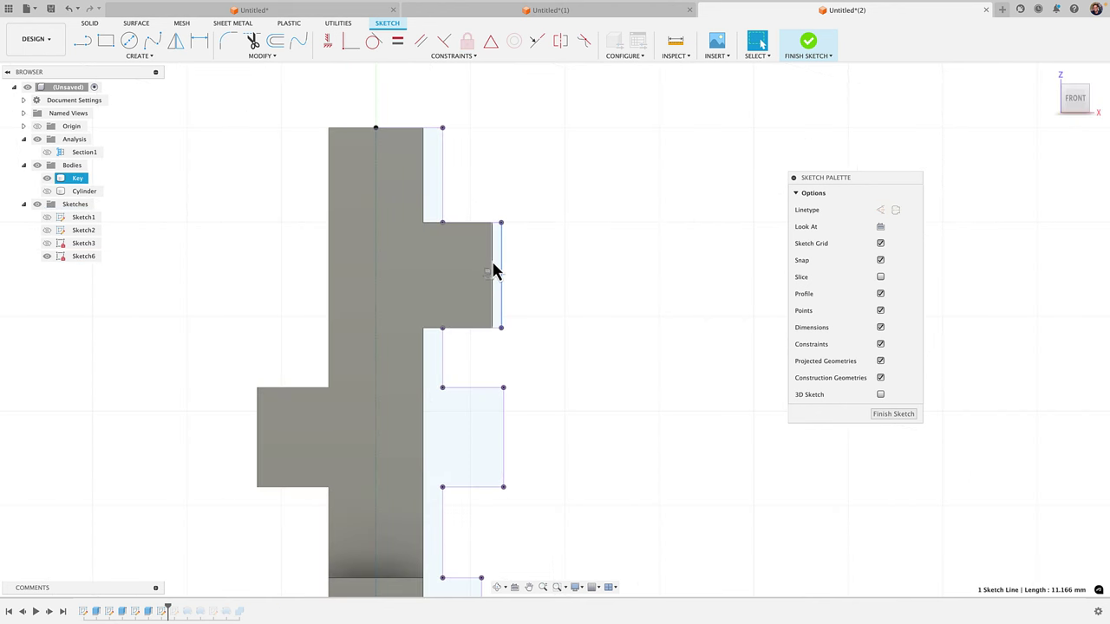
shift+middle_drag(594, 282, 544, 176)
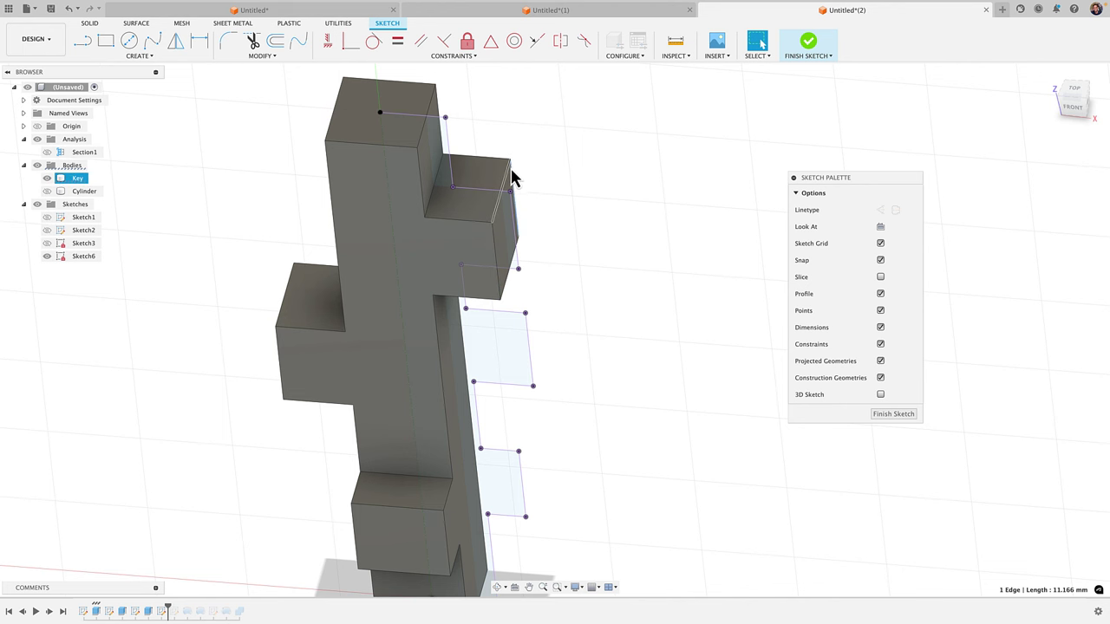
click(522, 182)
click(518, 249)
click(548, 250)
middle_drag(559, 246, 552, 248)
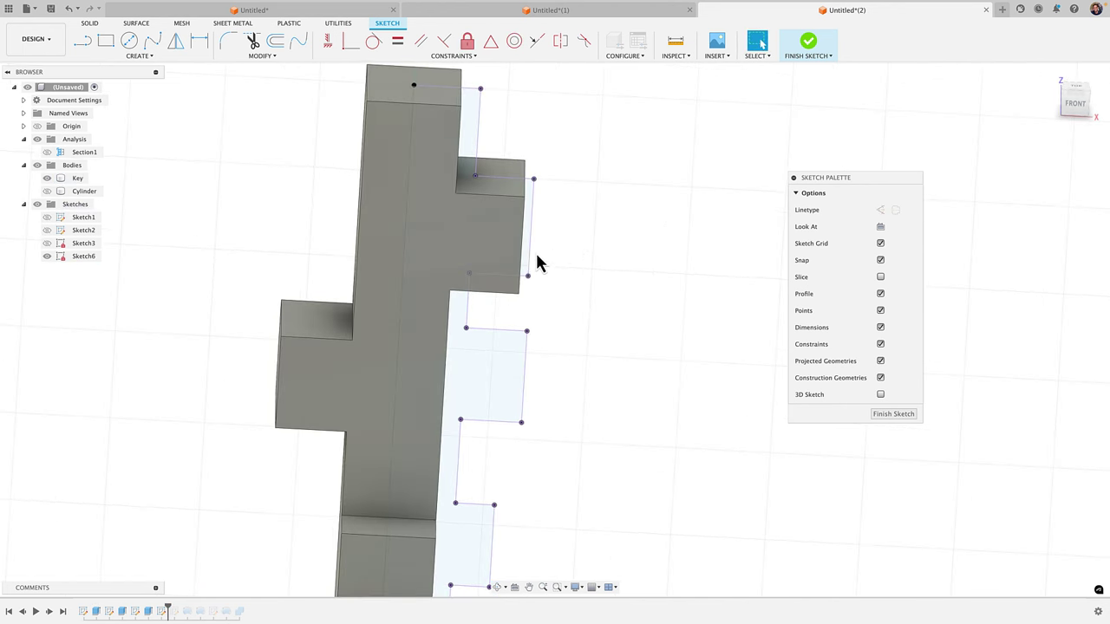
Step: Hide the Key body and finish the spun profile sketch
scroll(628, 246, down, 4)
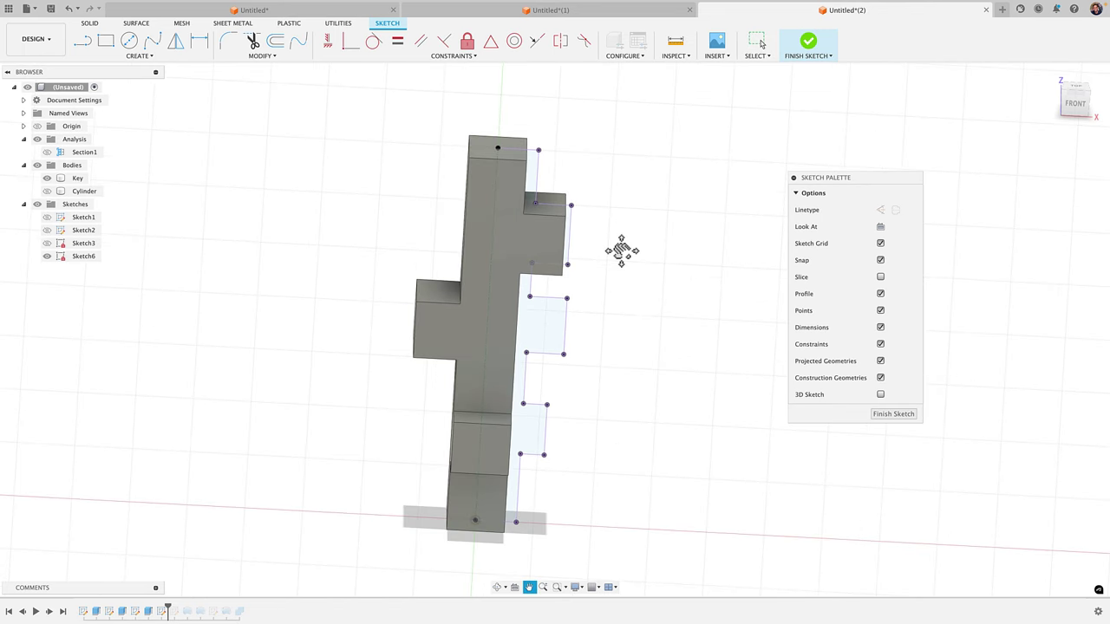
click(1073, 100)
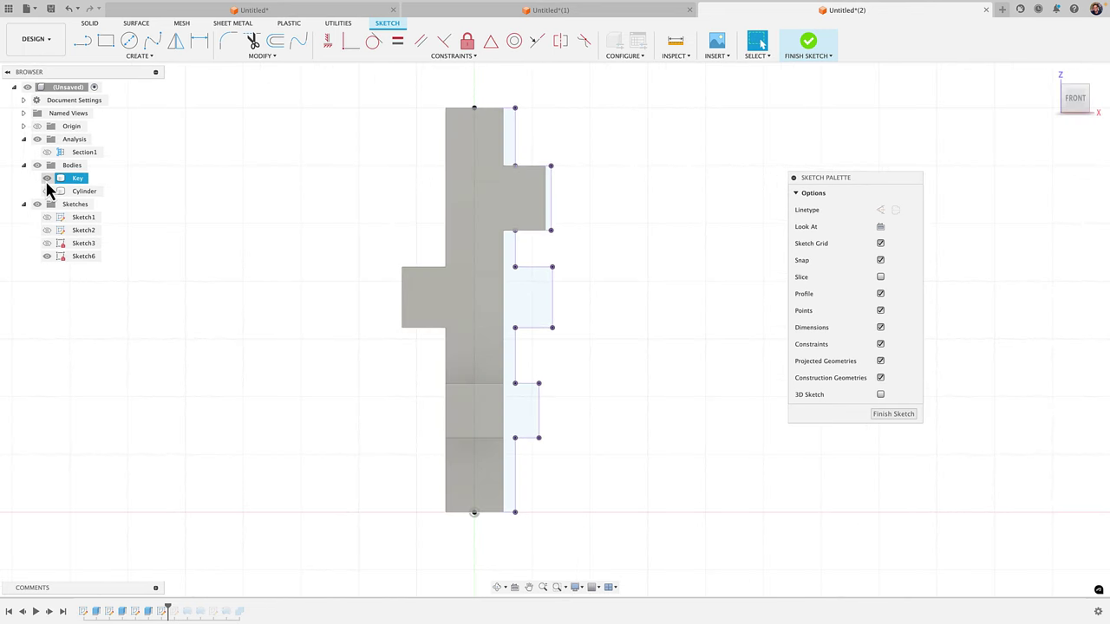
click(46, 178)
click(825, 43)
Step: Revolve the closed spun profile 360 degrees about its centerline as a new body
click(138, 57)
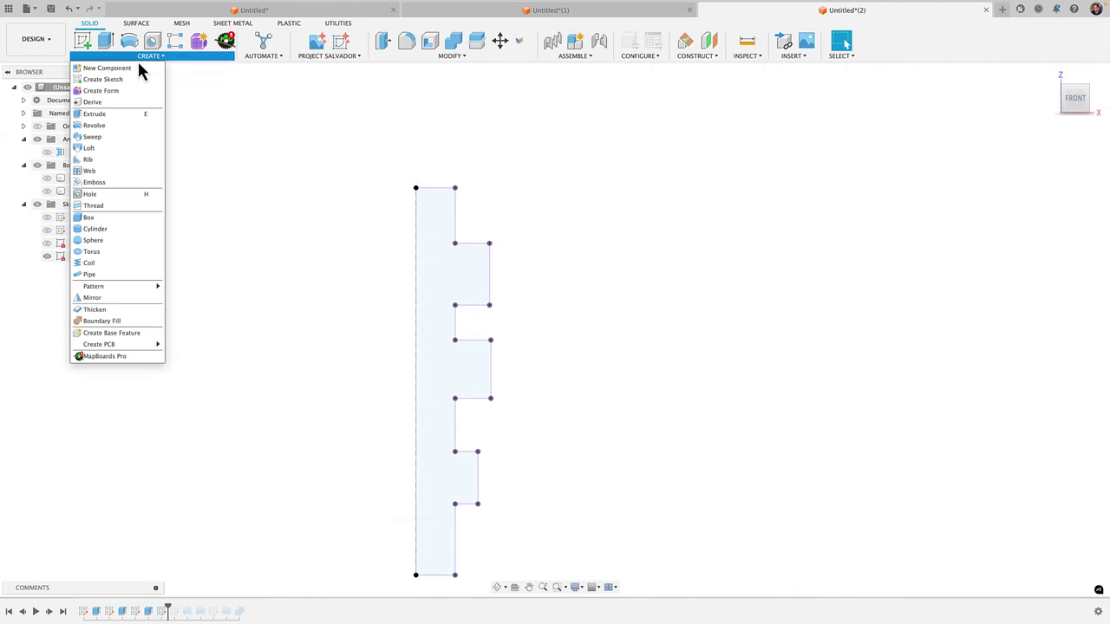
click(94, 126)
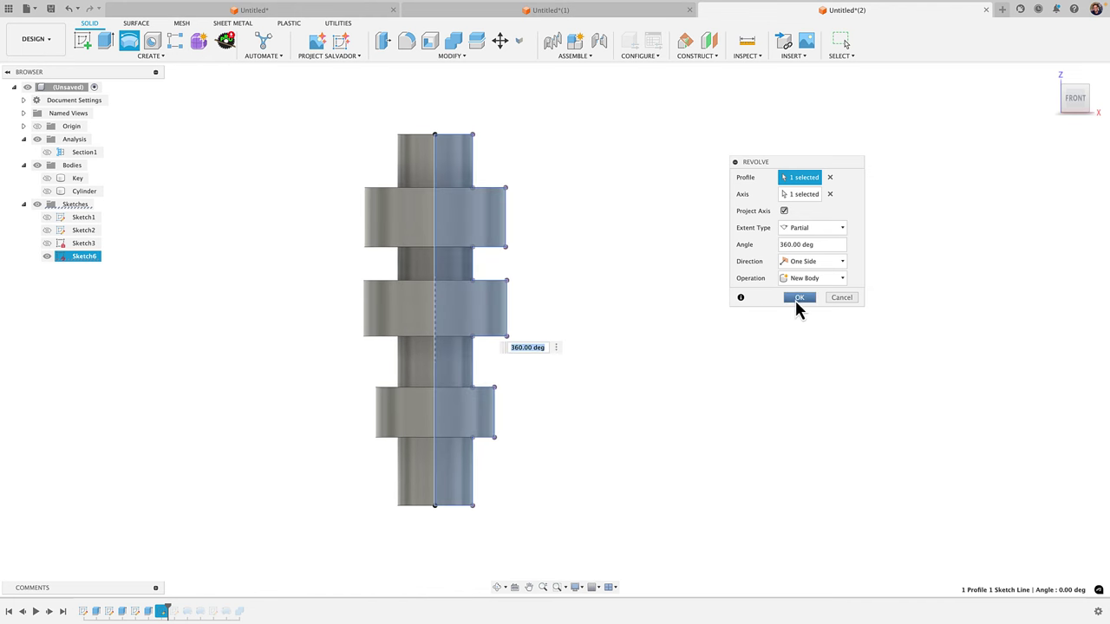
click(798, 299)
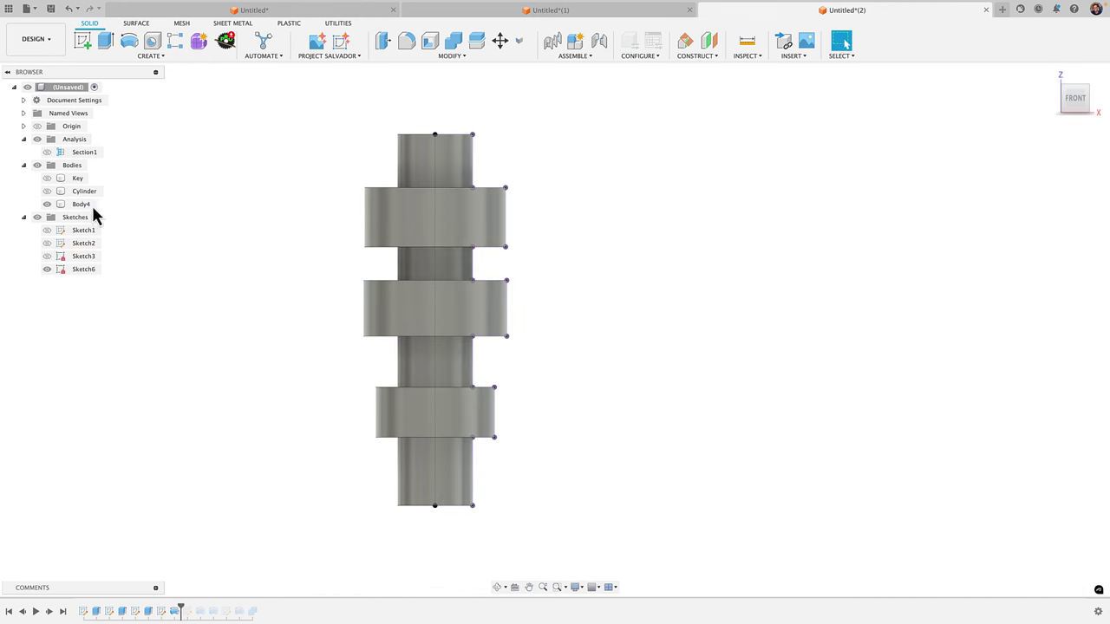
Step: Rename the revolved body as Spun Profile and show the Cylinder body again
click(53, 204)
drag(74, 201, 76, 207)
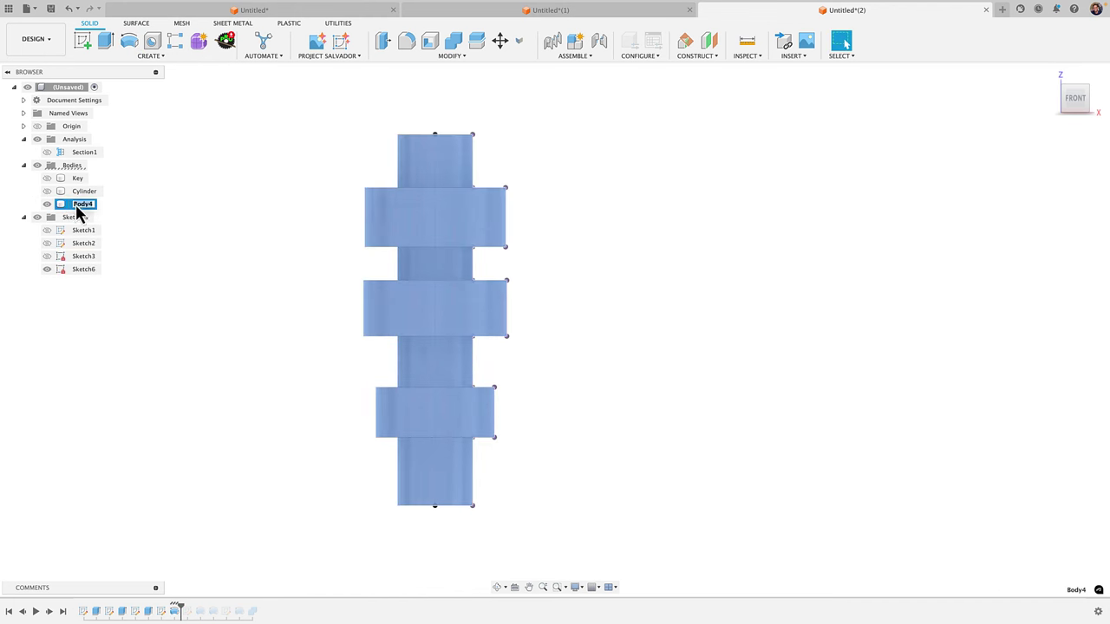
text(Spin Profile)
key(Return)
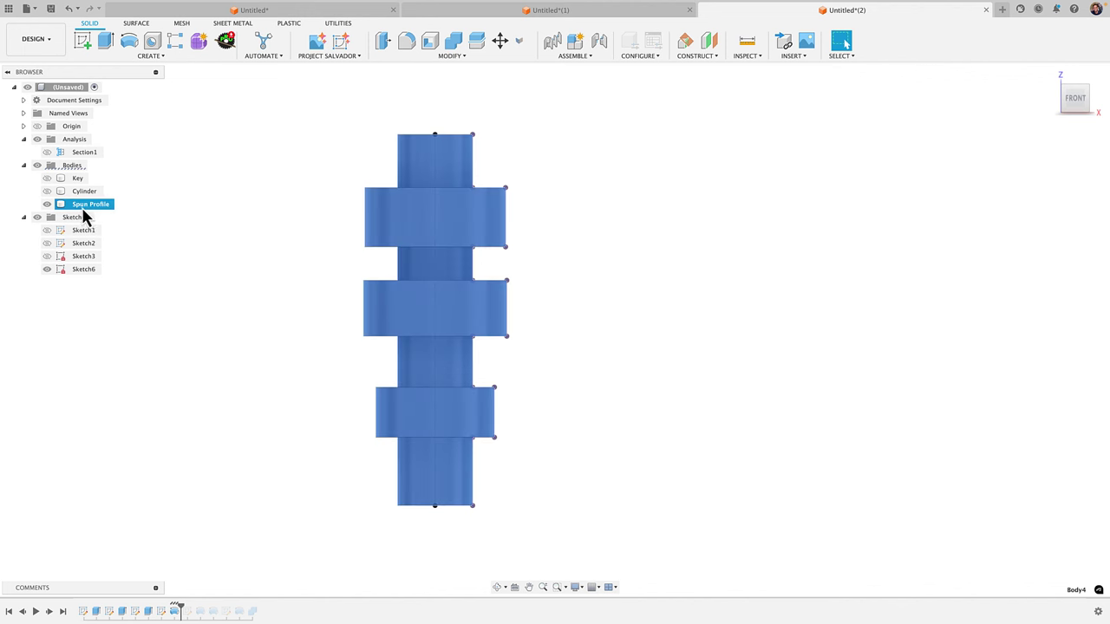
click(192, 222)
click(47, 190)
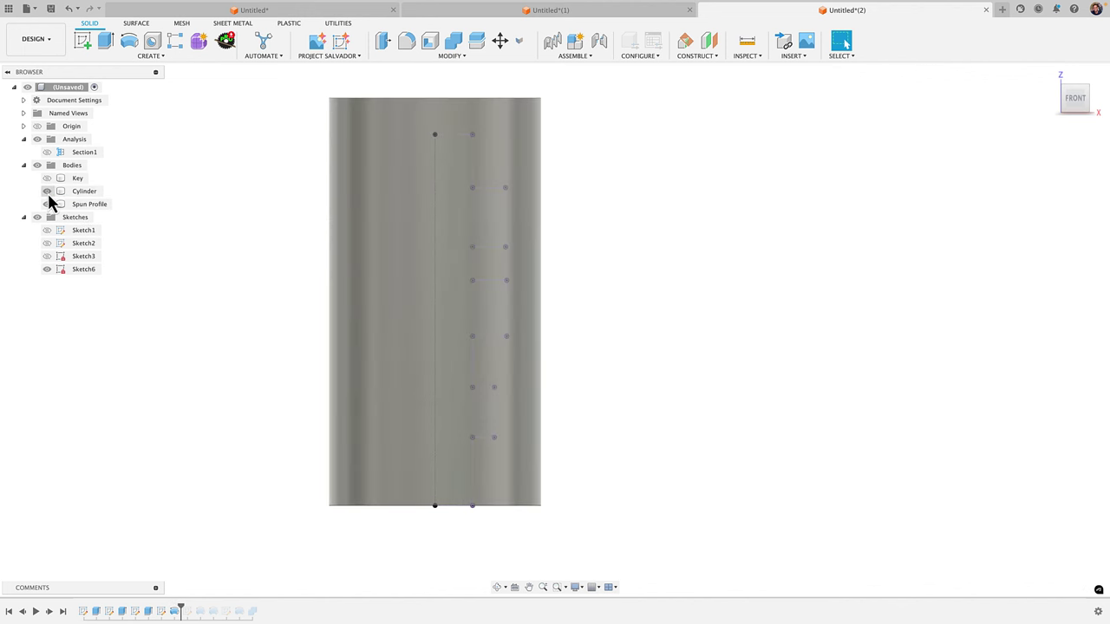